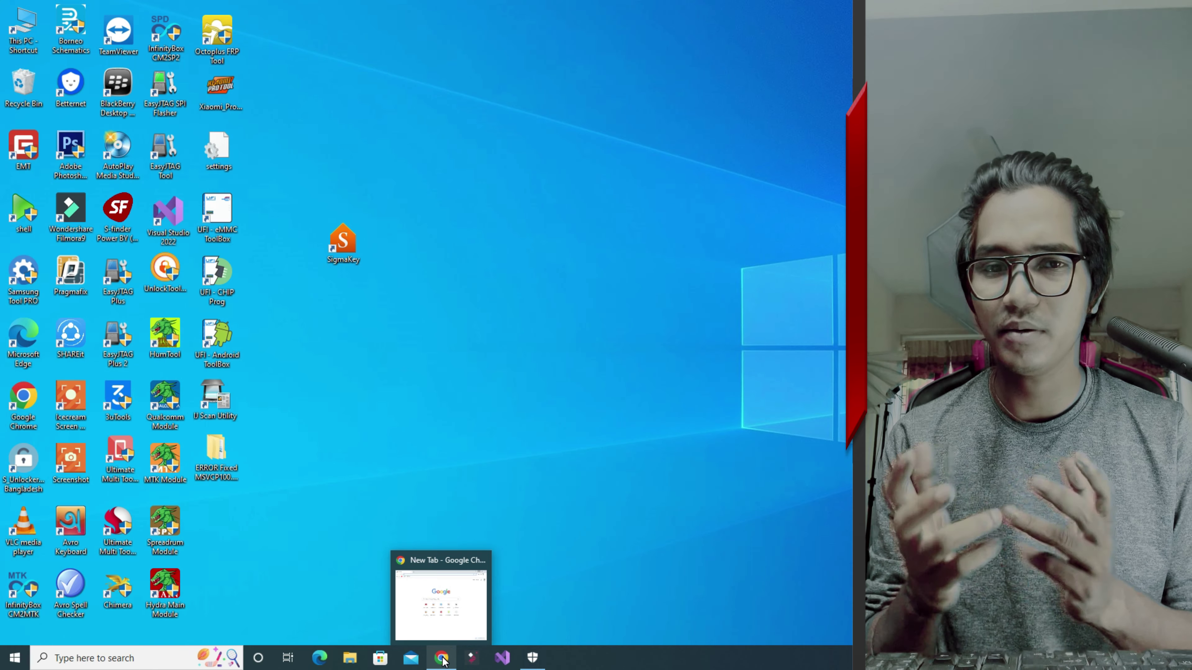
# Step: Switch to Chrome, search for "sigmakey download" and open the SigmaKey software download page
pyautogui.click(442, 658)
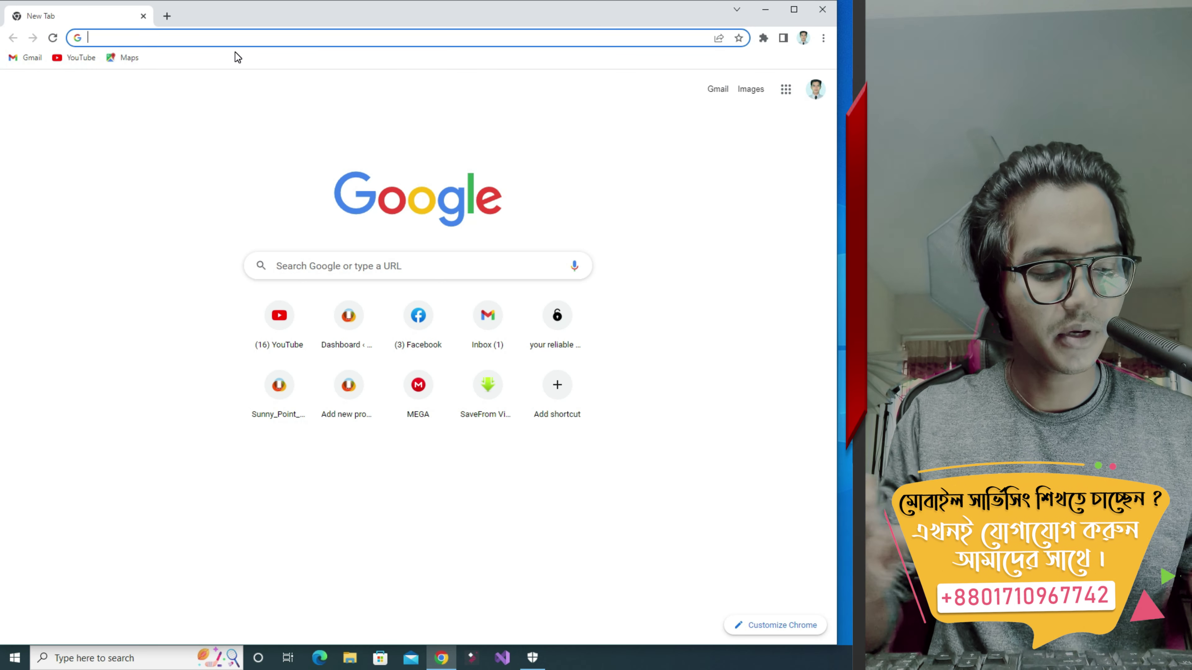
pyautogui.write('sigmakey')
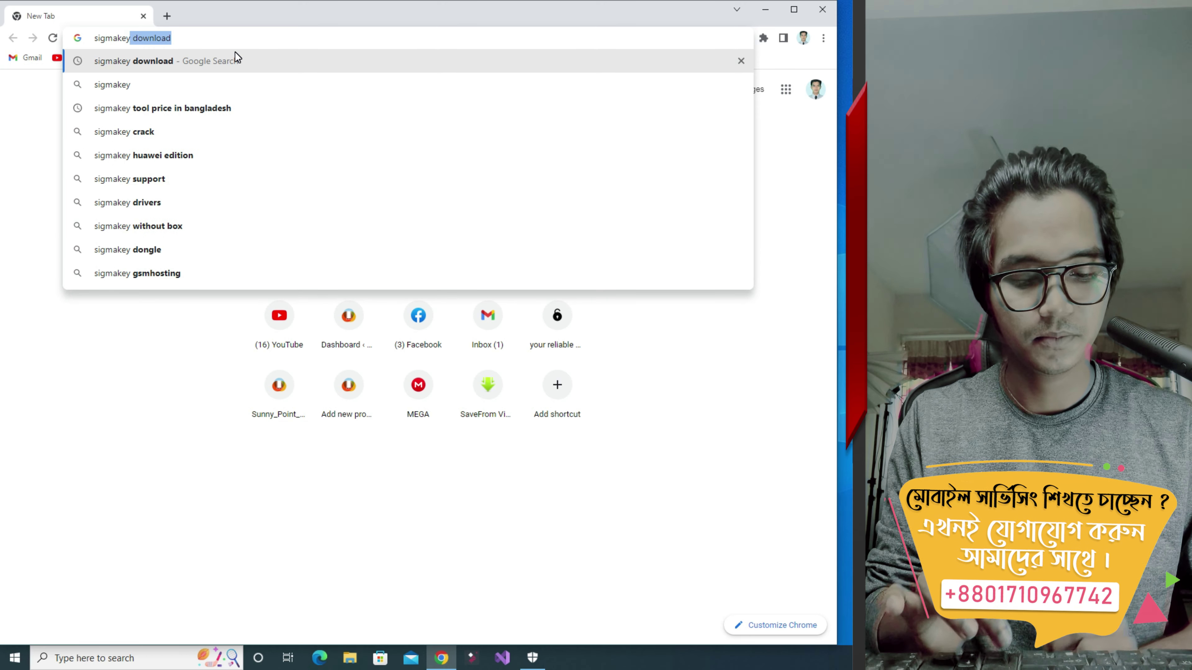
pyautogui.press('Return')
pyautogui.click(163, 199)
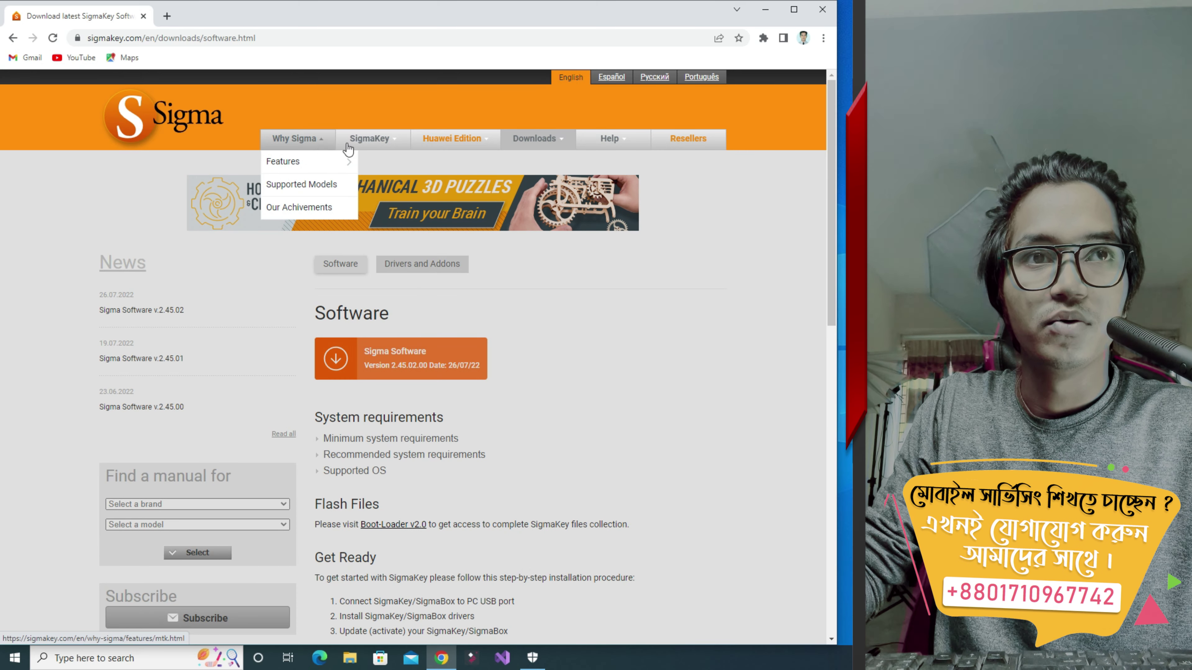
# Step: Open the SigmaKey Pack 1 page and highlight the activation's price
pyautogui.moveTo(384, 142)
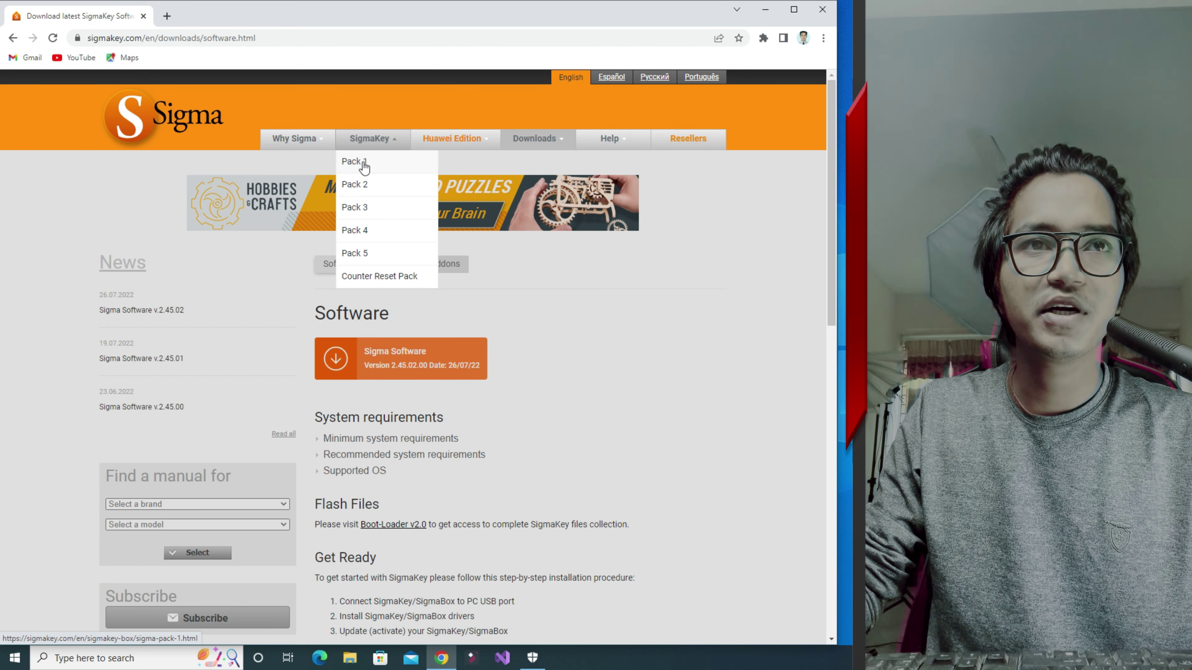
pyautogui.click(359, 164)
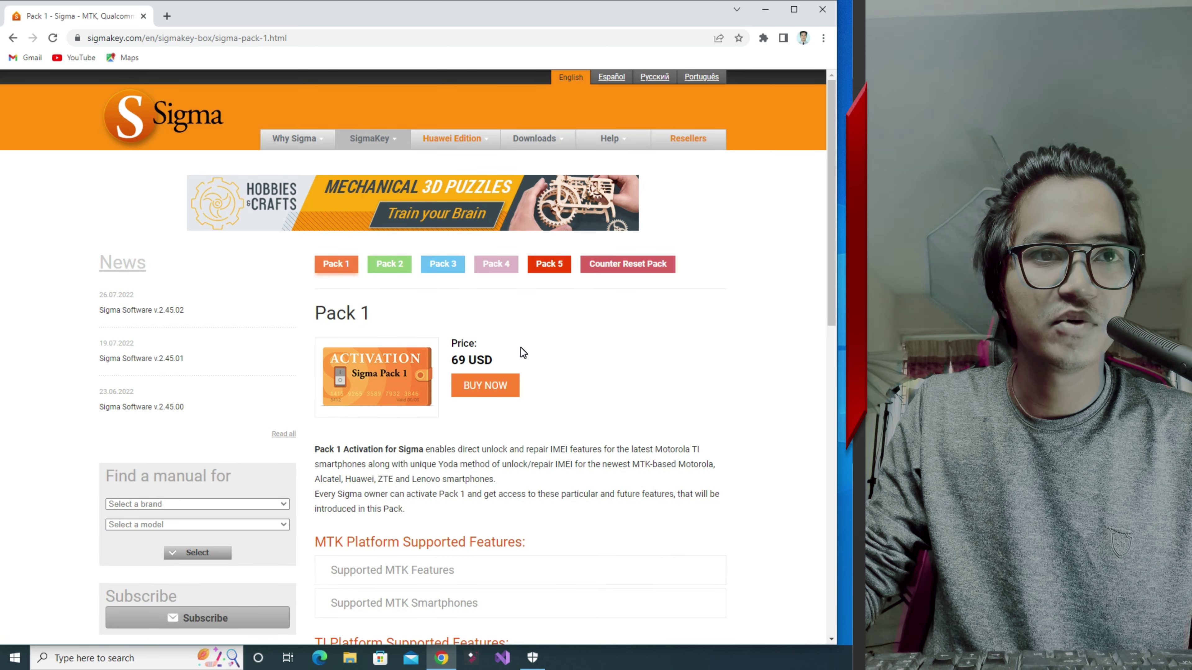
pyautogui.moveTo(469, 360); pyautogui.dragTo(454, 358)
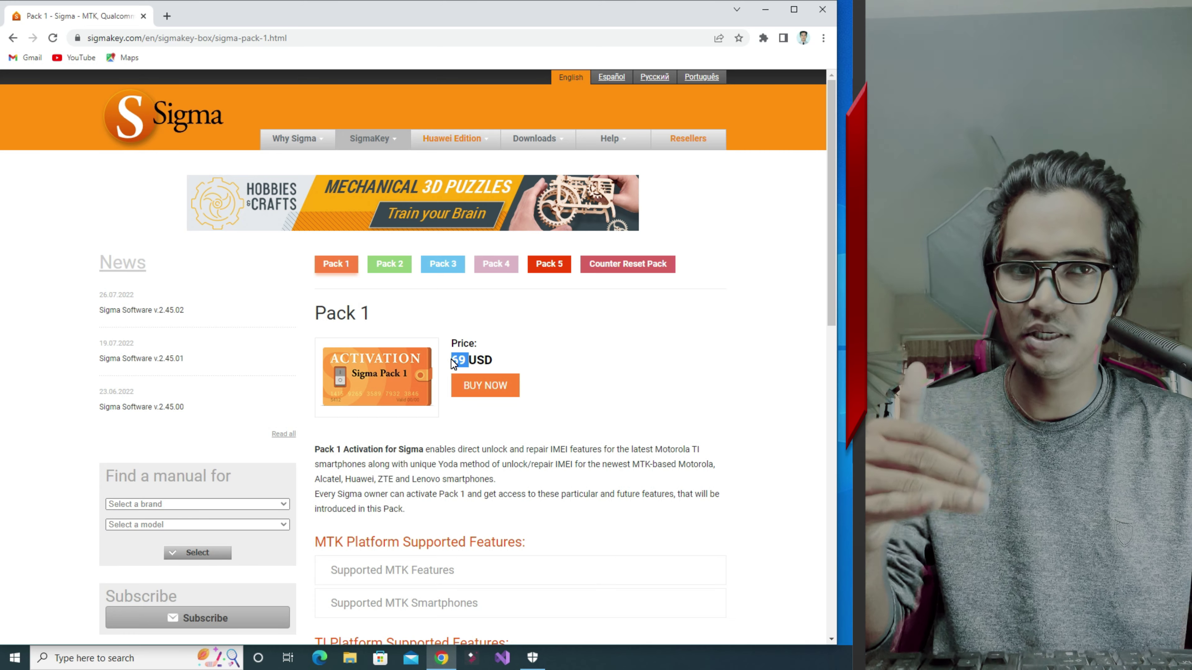
# Step: Expand the Supported MTK Features section of Pack 1 and read through it
pyautogui.scroll(-4, 448, 361)
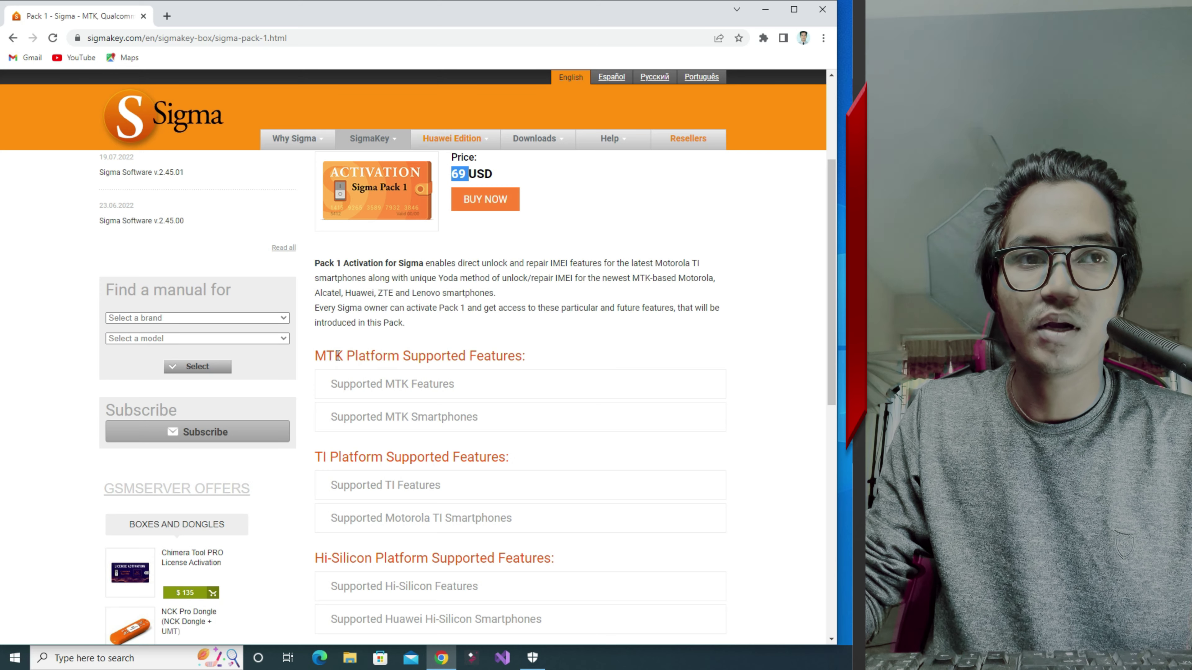
pyautogui.click(437, 391)
pyautogui.scroll(-2, 444, 388)
pyautogui.scroll(-3, 444, 387)
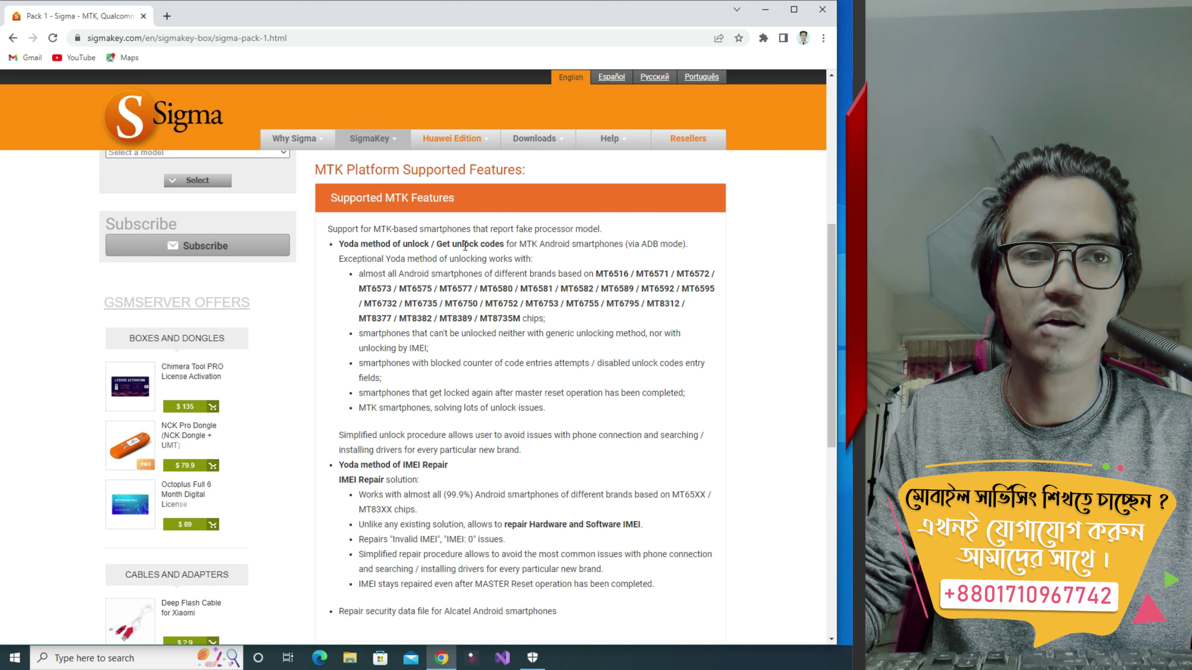
pyautogui.scroll(-6, 464, 246)
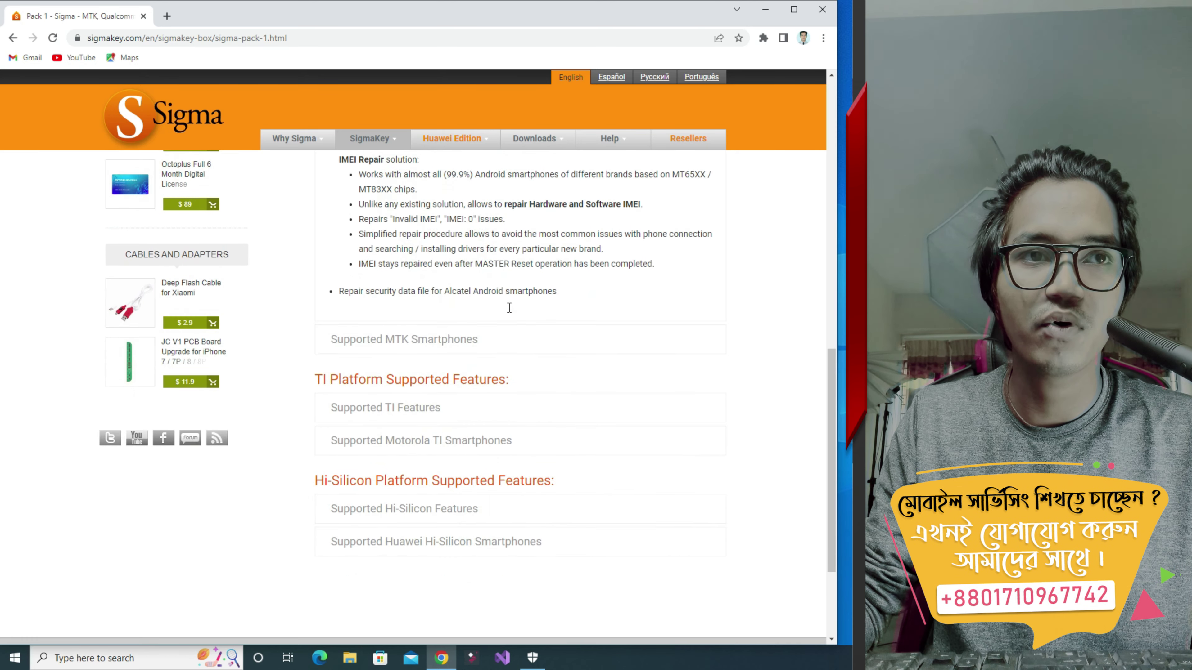
# Step: Expand the Supported MTK Smartphones section of Pack 1 and review the listed brands and models
pyautogui.scroll(-3, 509, 307)
pyautogui.click(412, 231)
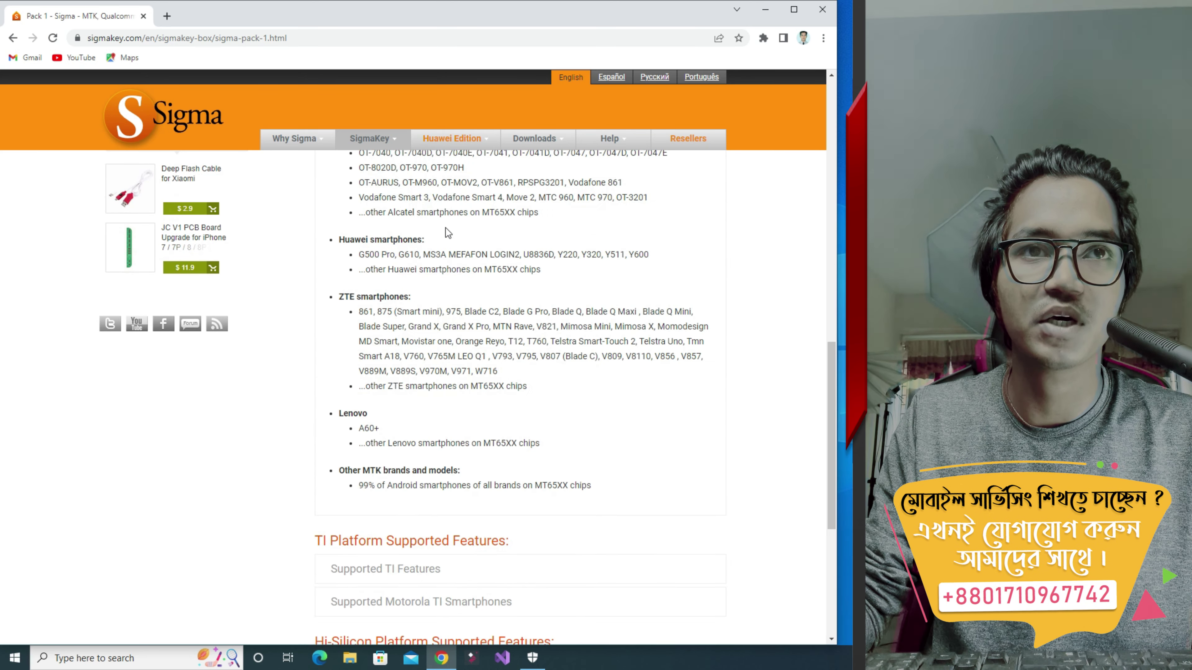
pyautogui.scroll(2, 447, 232)
pyautogui.scroll(3, 427, 254)
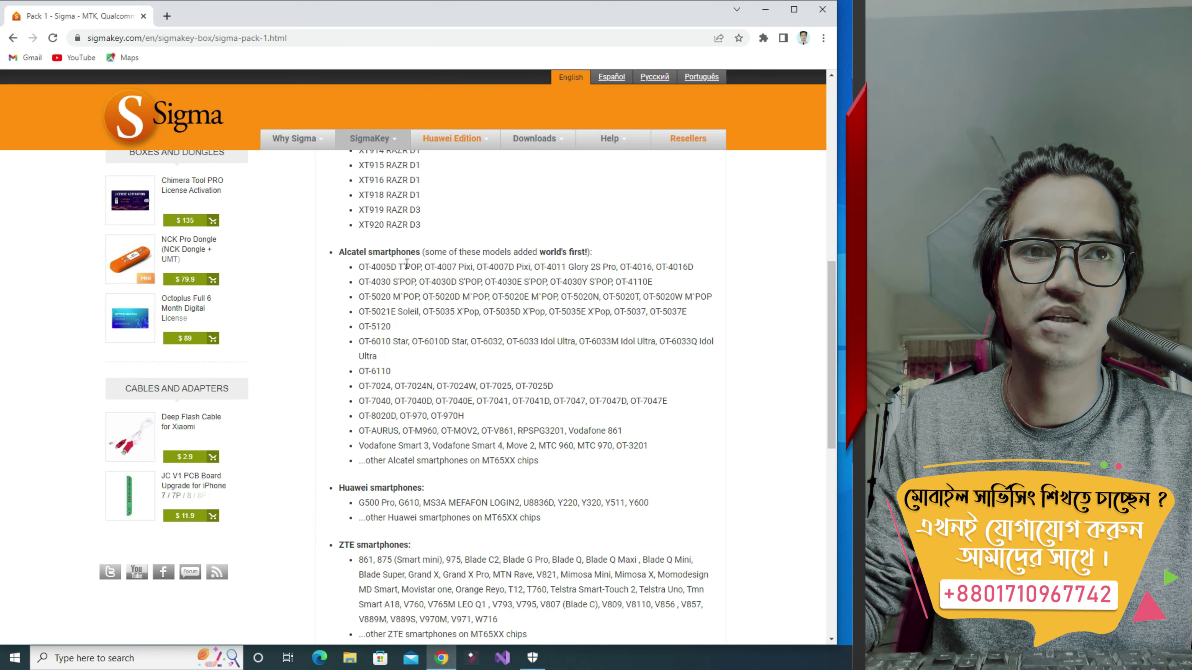
pyautogui.scroll(5, 406, 263)
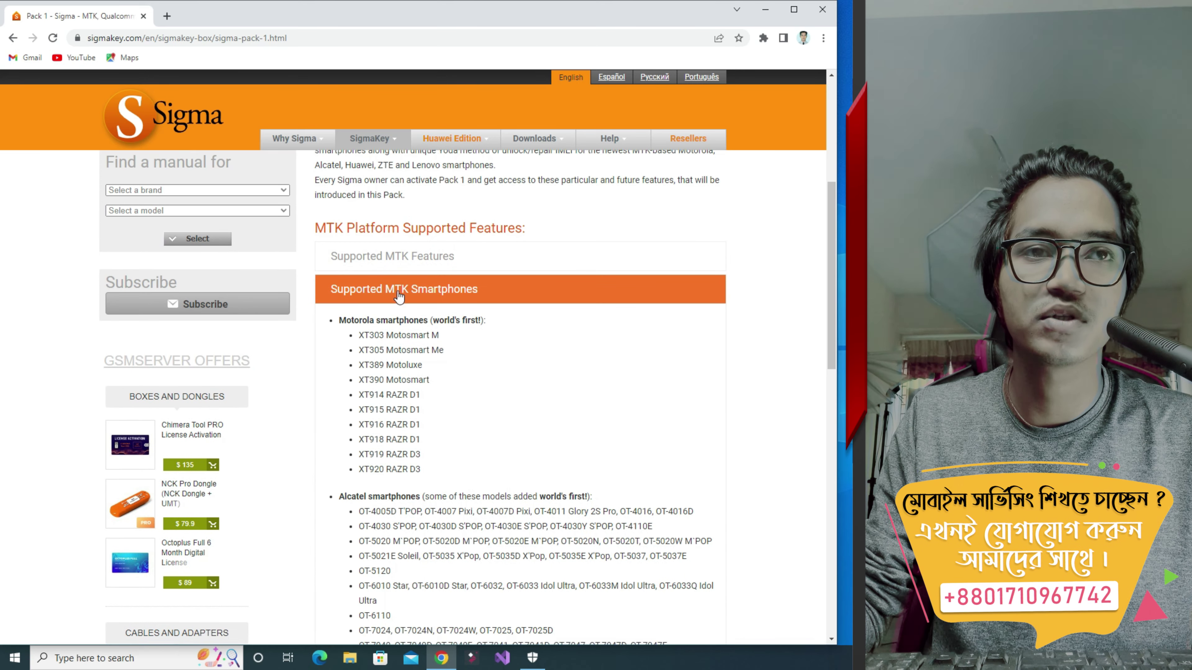
# Step: Expand the Supported TI Features and Supported Hi-Silicon Features sections of Pack 1 and examine the listed functions and CPUs
pyautogui.scroll(-15, 398, 296)
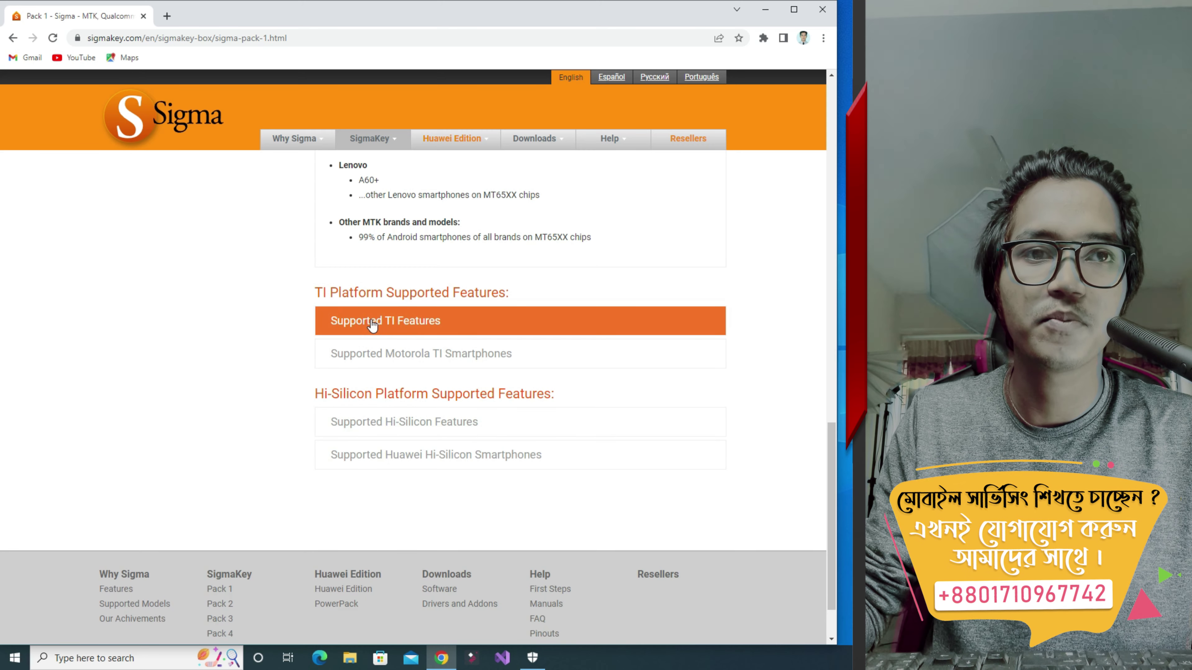
pyautogui.click(412, 324)
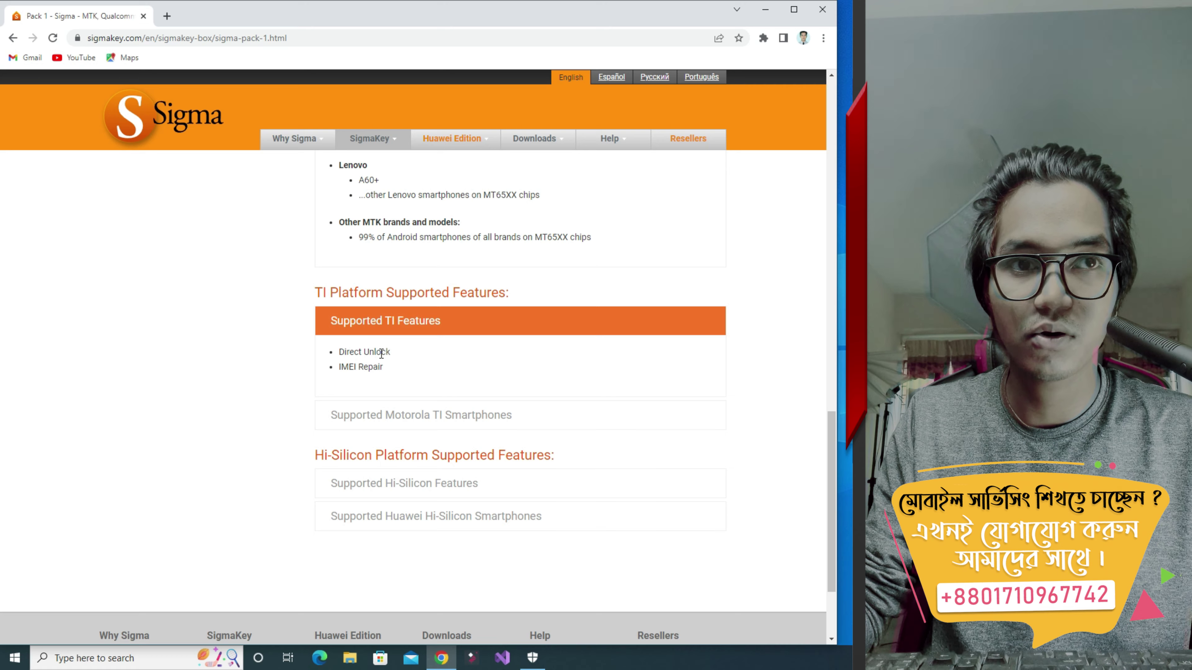
pyautogui.scroll(-3, 399, 371)
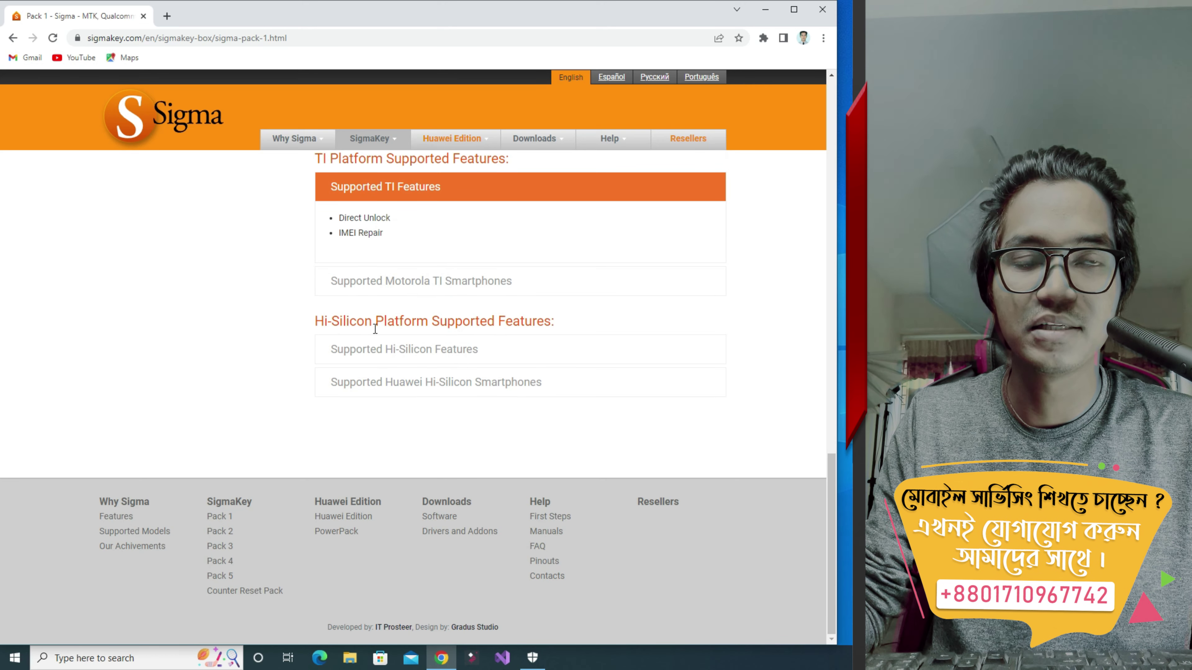
pyautogui.click(347, 355)
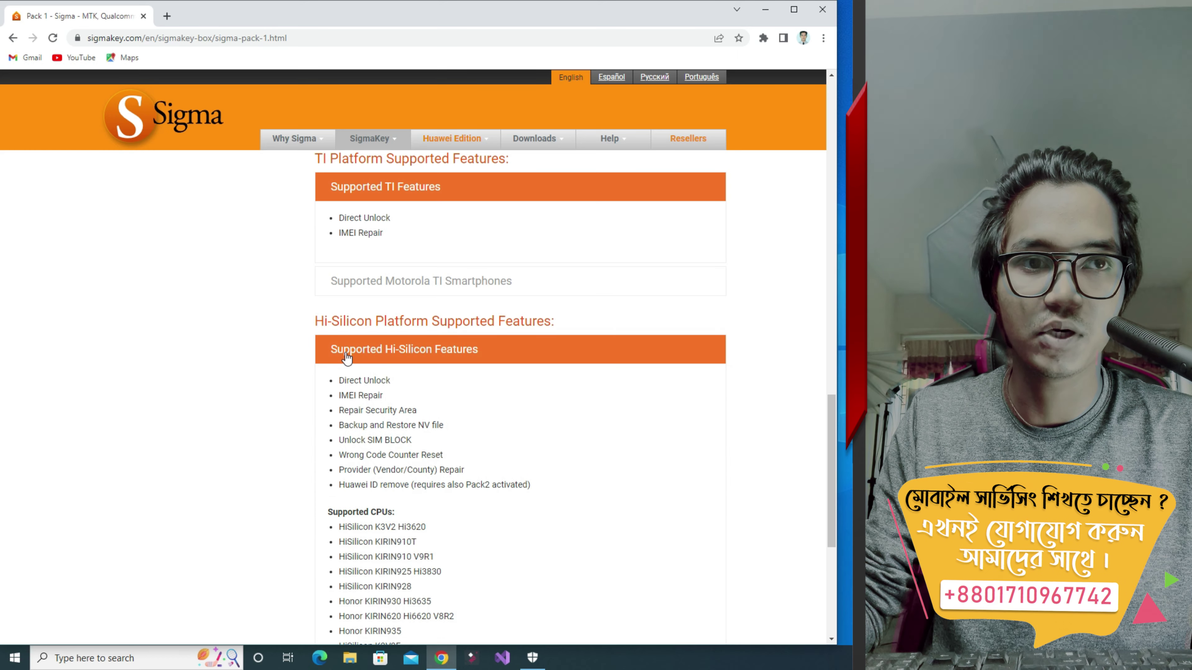
pyautogui.scroll(-3, 398, 371)
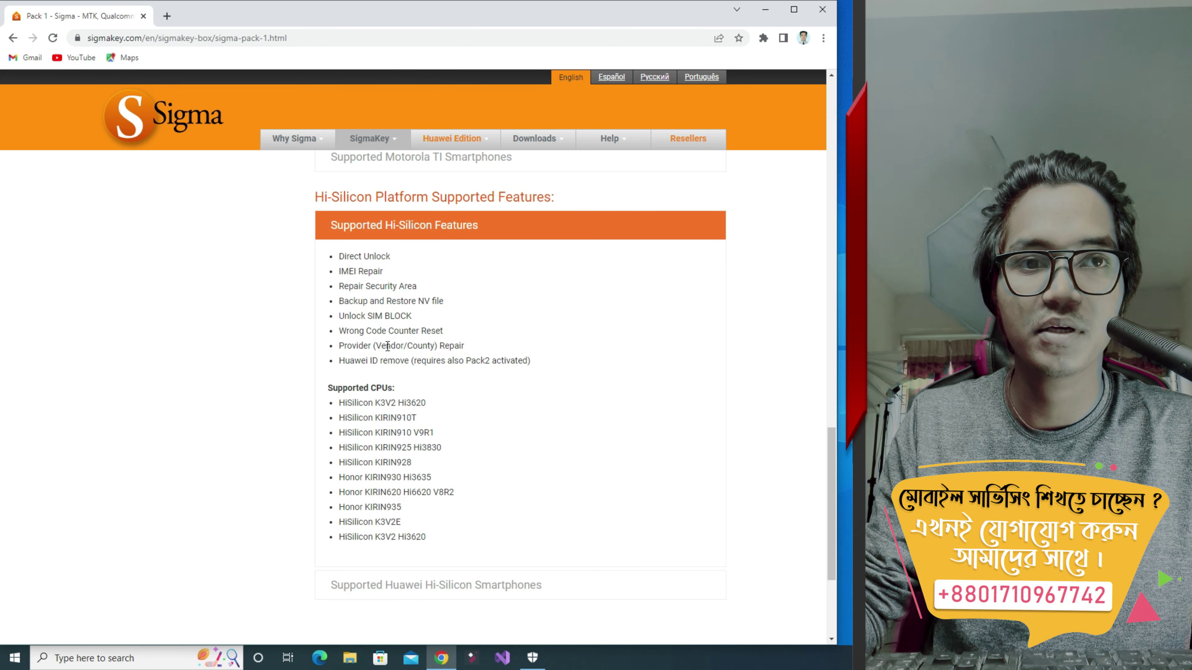
pyautogui.moveTo(404, 361); pyautogui.dragTo(369, 417)
# Step: Open the Pack 2 page and expand its first Supported Qualcomm Hexagon Features section
pyautogui.scroll(20, 460, 417)
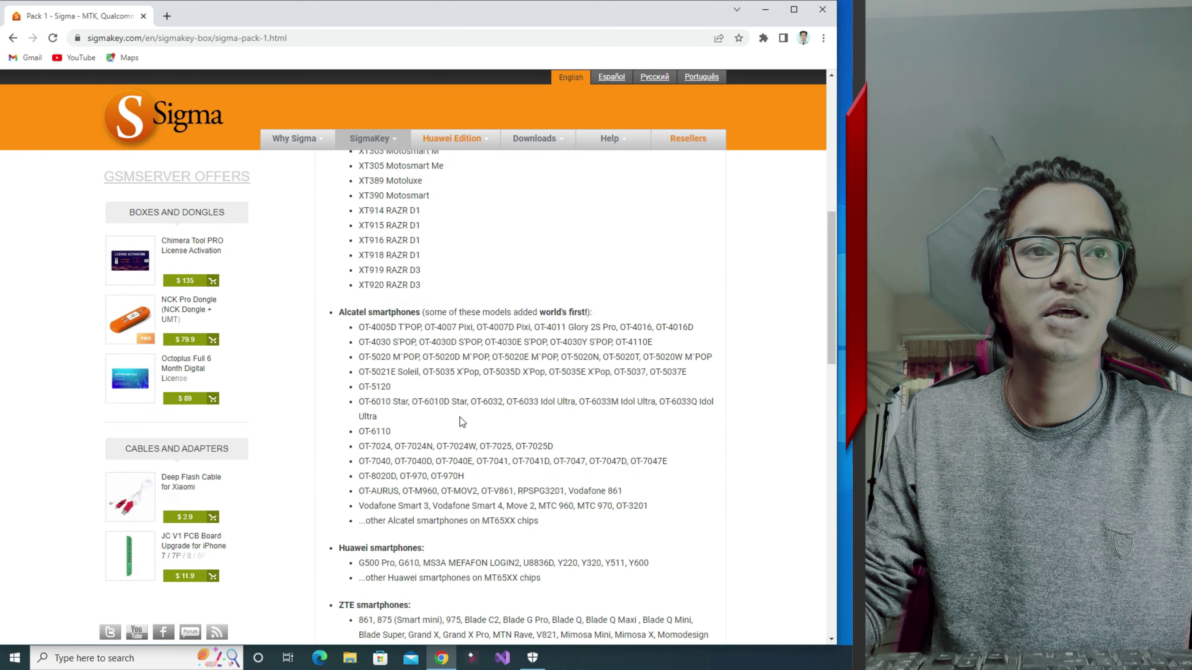
pyautogui.click(392, 265)
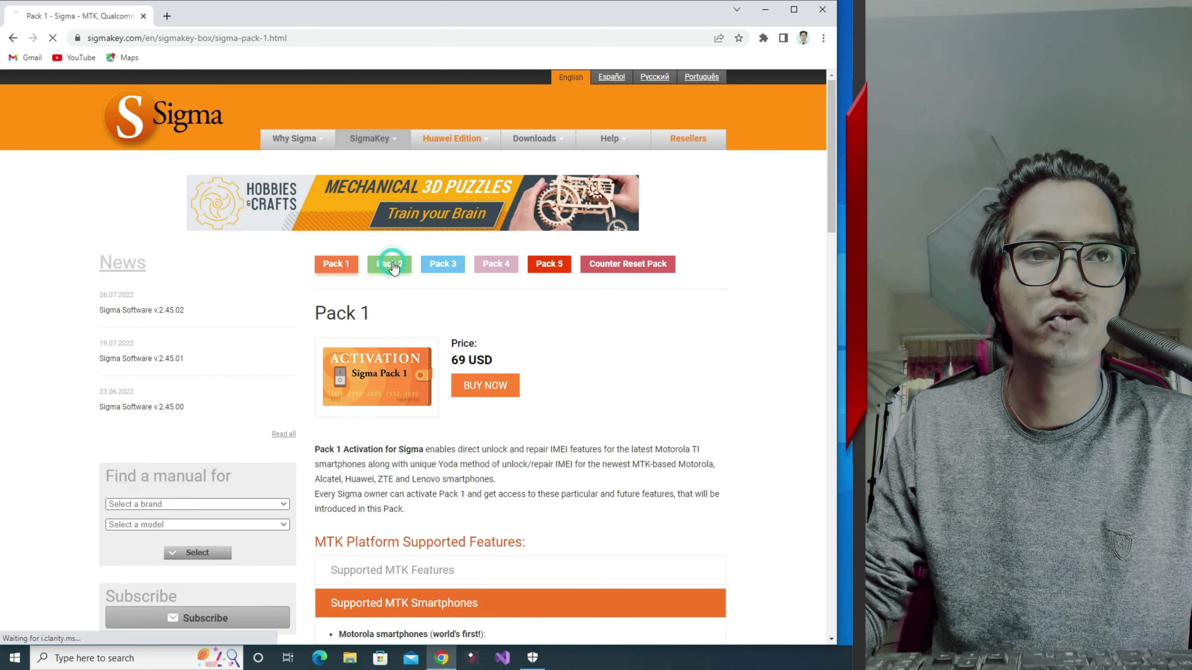
pyautogui.scroll(-4, 394, 267)
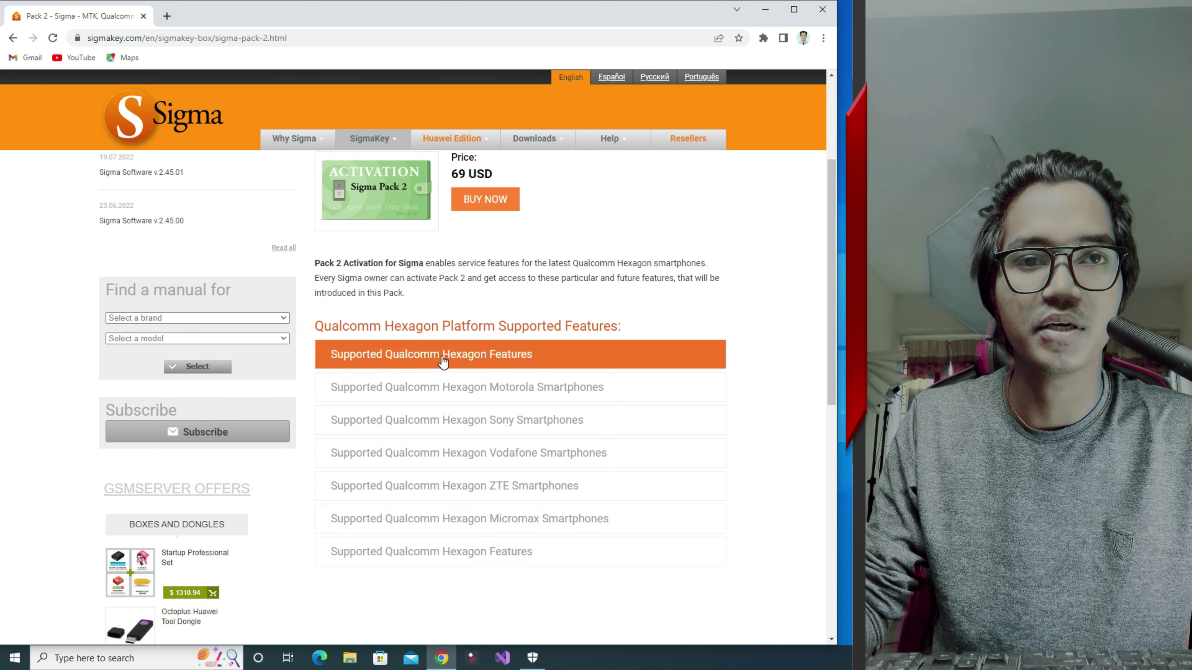
pyautogui.click(393, 354)
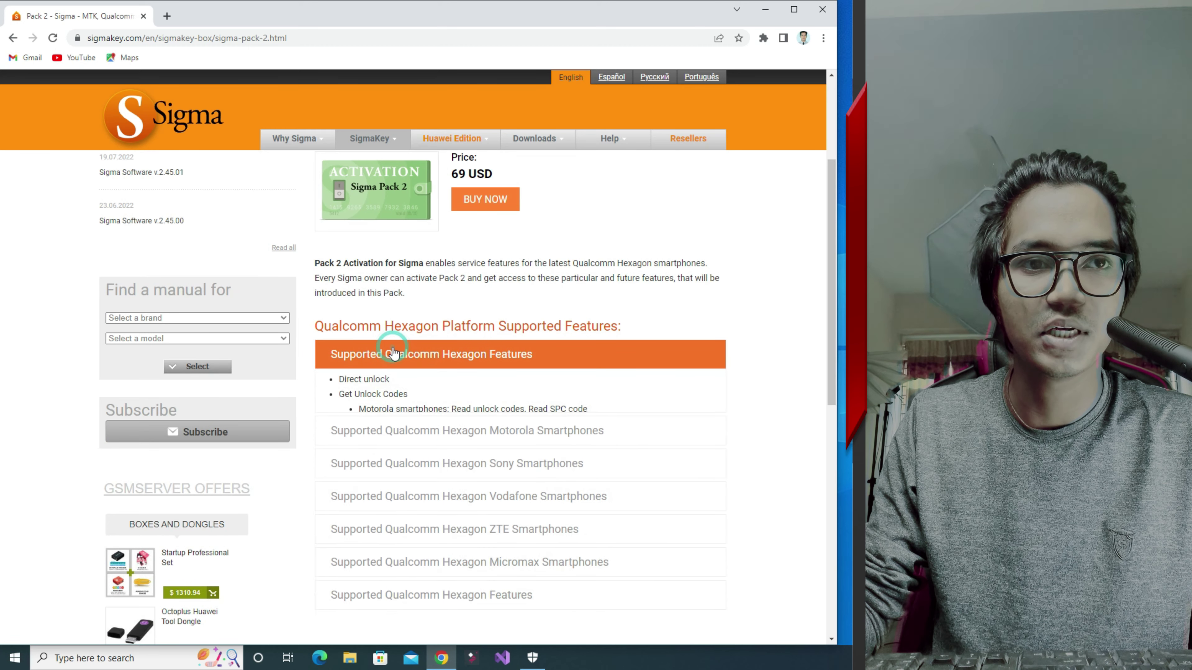
# Step: Expand the Supported Qualcomm Hexagon Motorola Smartphones section and look through the model list
pyautogui.scroll(-4, 372, 384)
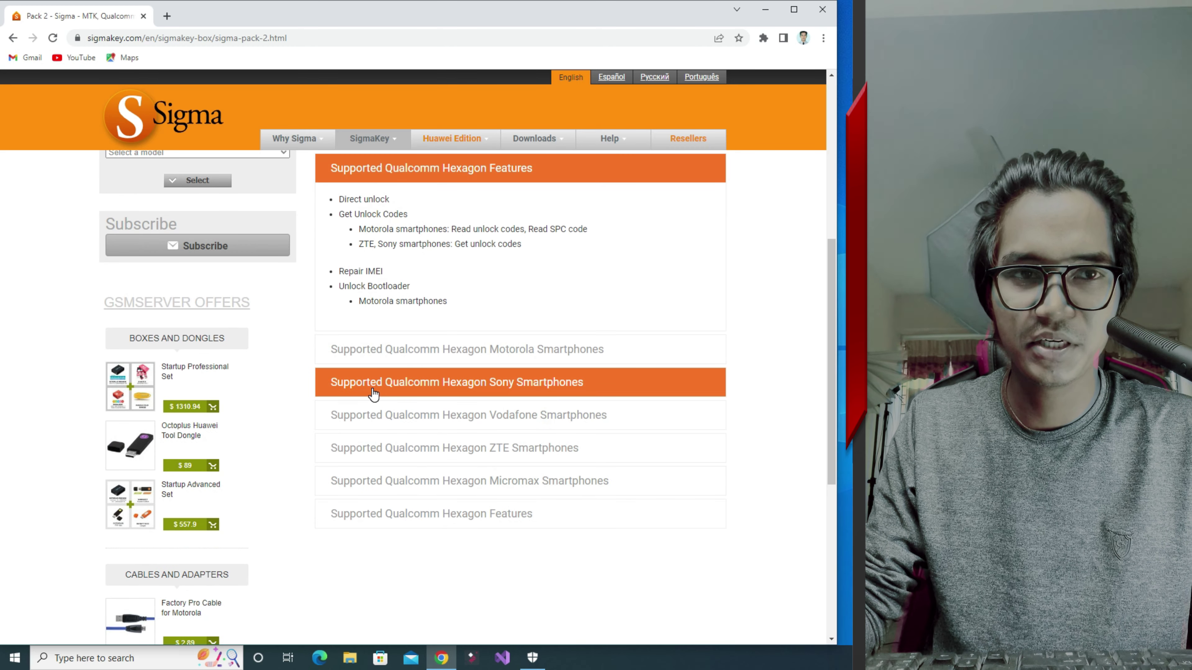
pyautogui.click(388, 351)
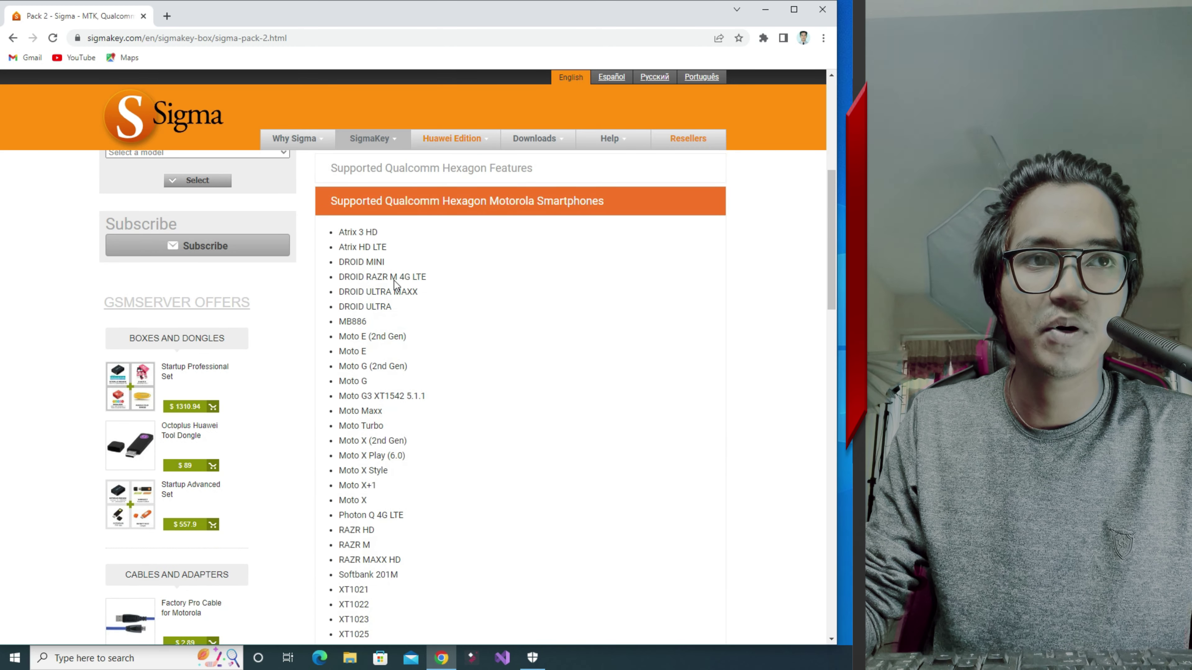
pyautogui.scroll(-10, 390, 278)
pyautogui.scroll(-10, 390, 278)
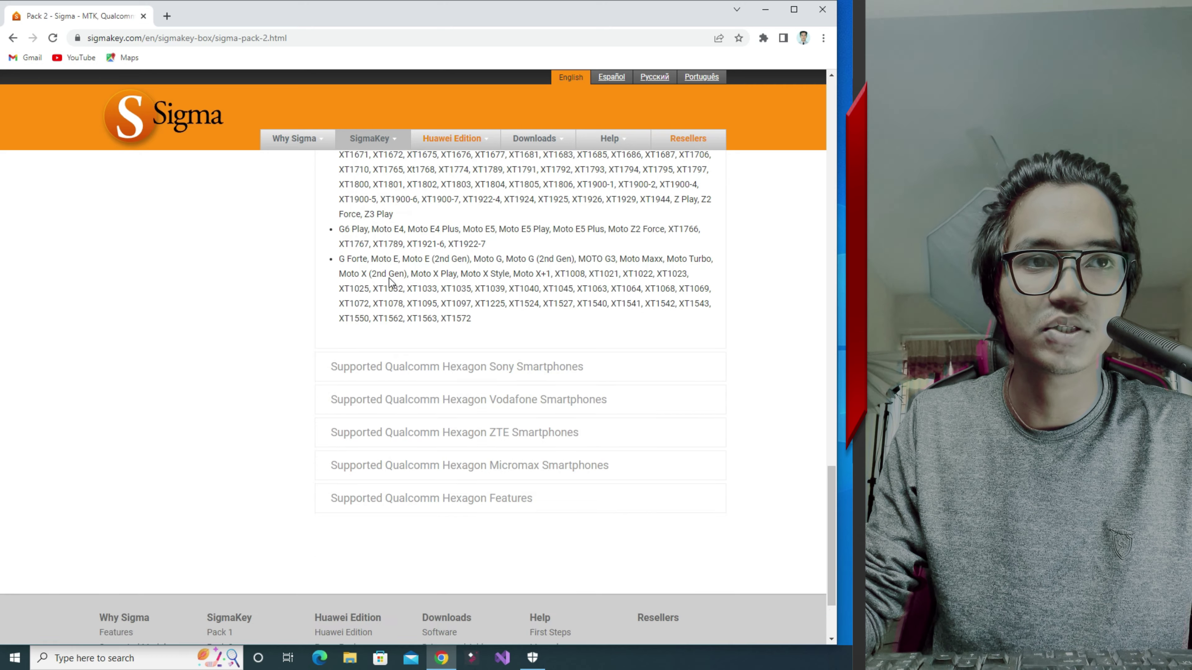
# Step: Expand the Qualcomm Hexagon Sony and Vodafone smartphone sections of Pack 2 and review their models
pyautogui.click(427, 254)
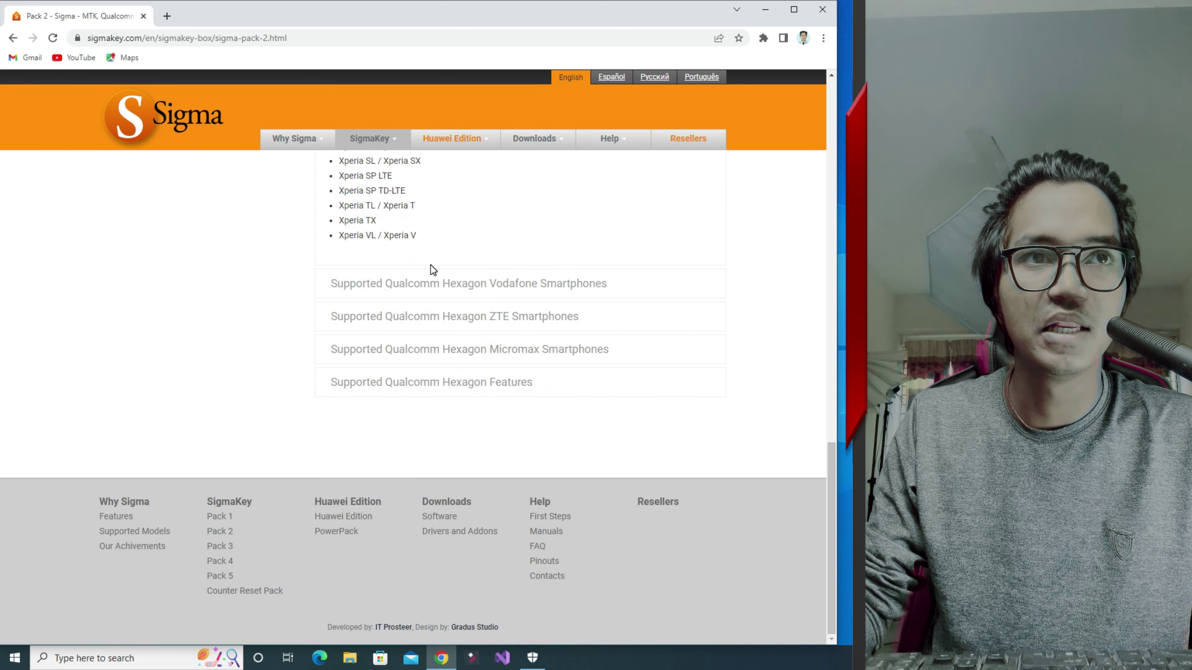
pyautogui.scroll(10, 430, 265)
pyautogui.scroll(8, 416, 287)
pyautogui.scroll(-15, 366, 284)
pyautogui.click(422, 285)
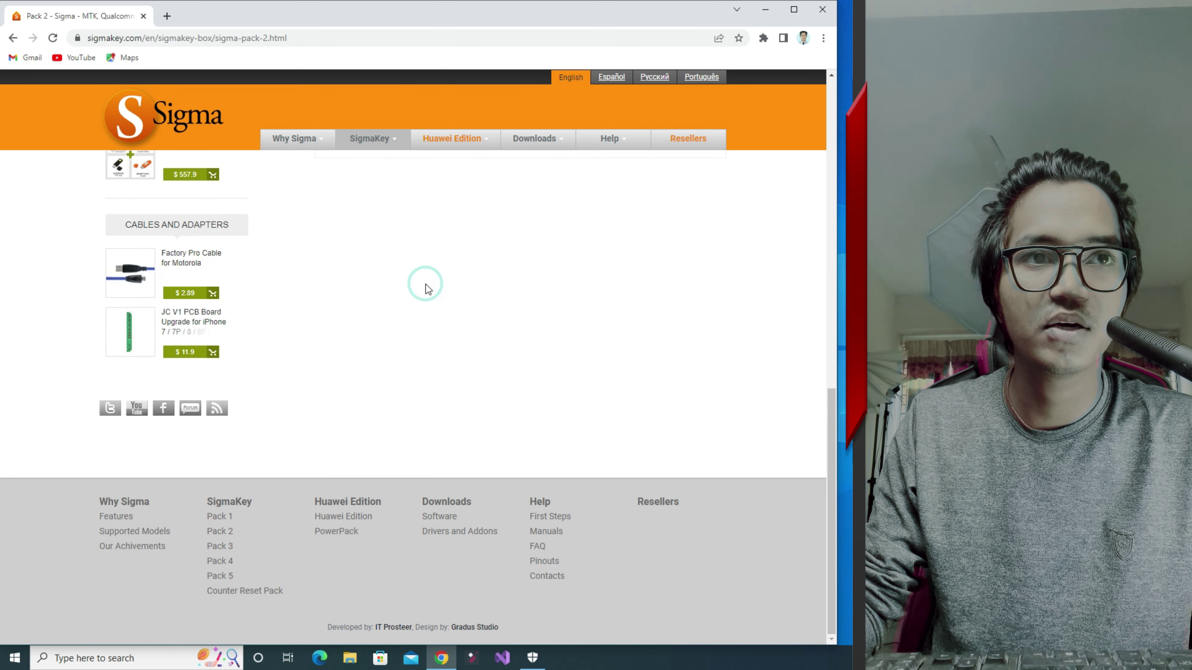
pyautogui.scroll(15, 393, 305)
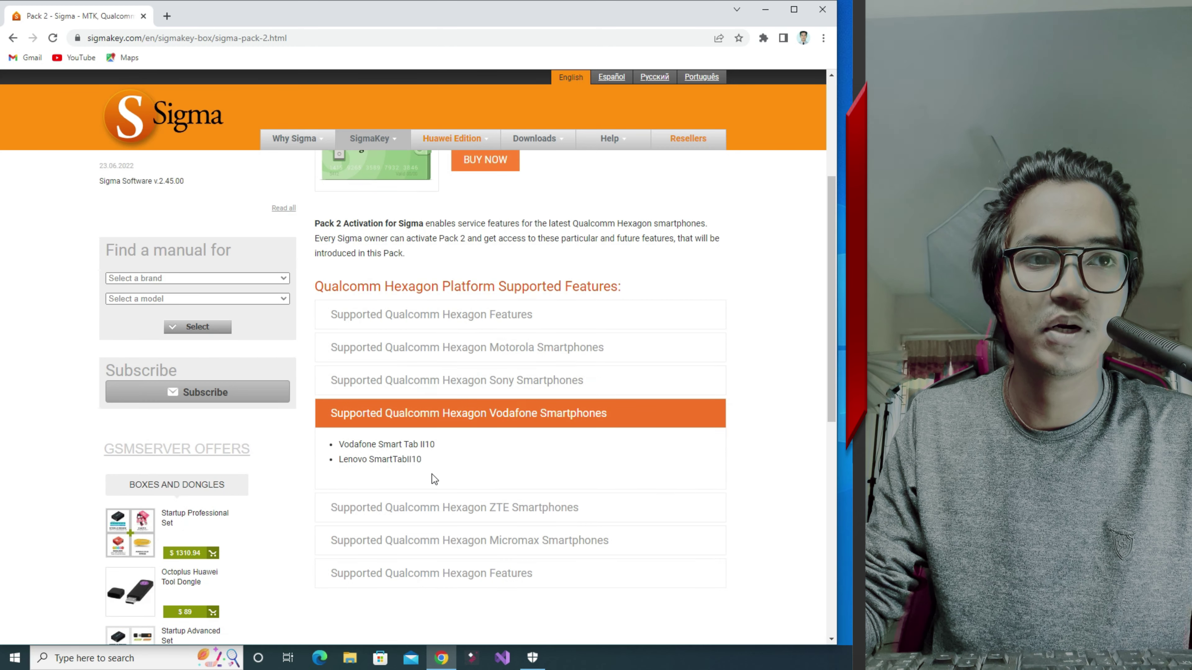
# Step: Open the Pack 3 page and expand the REMOVE FRP using SAFE MODE section
pyautogui.click(452, 273)
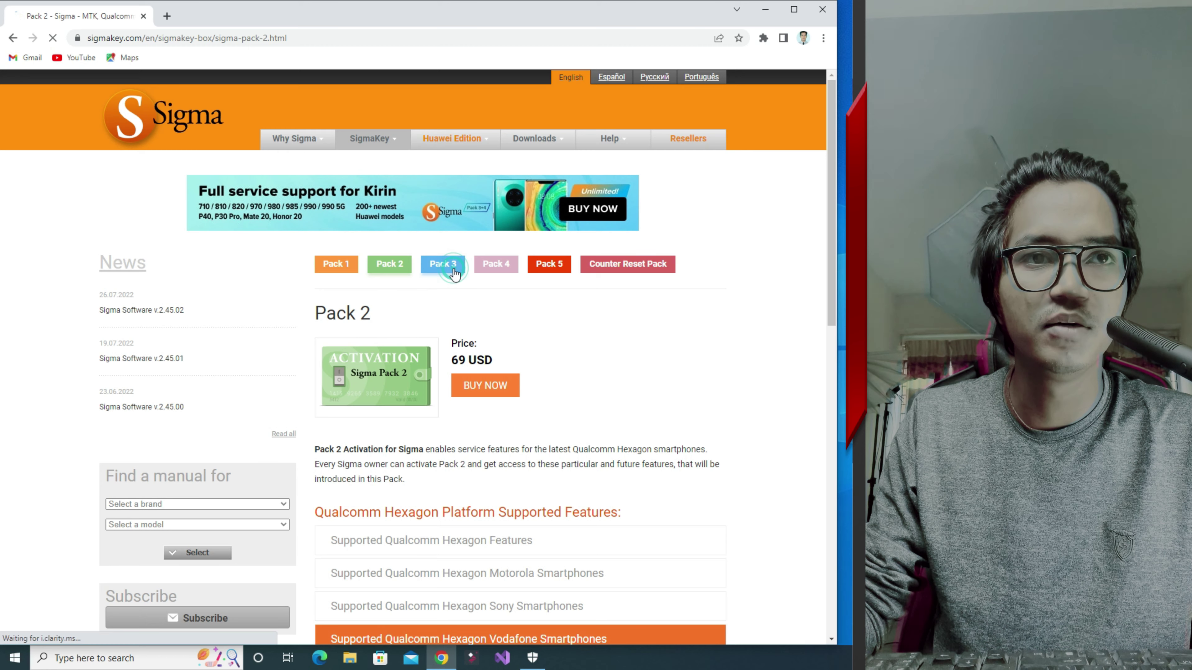
pyautogui.scroll(-5, 471, 353)
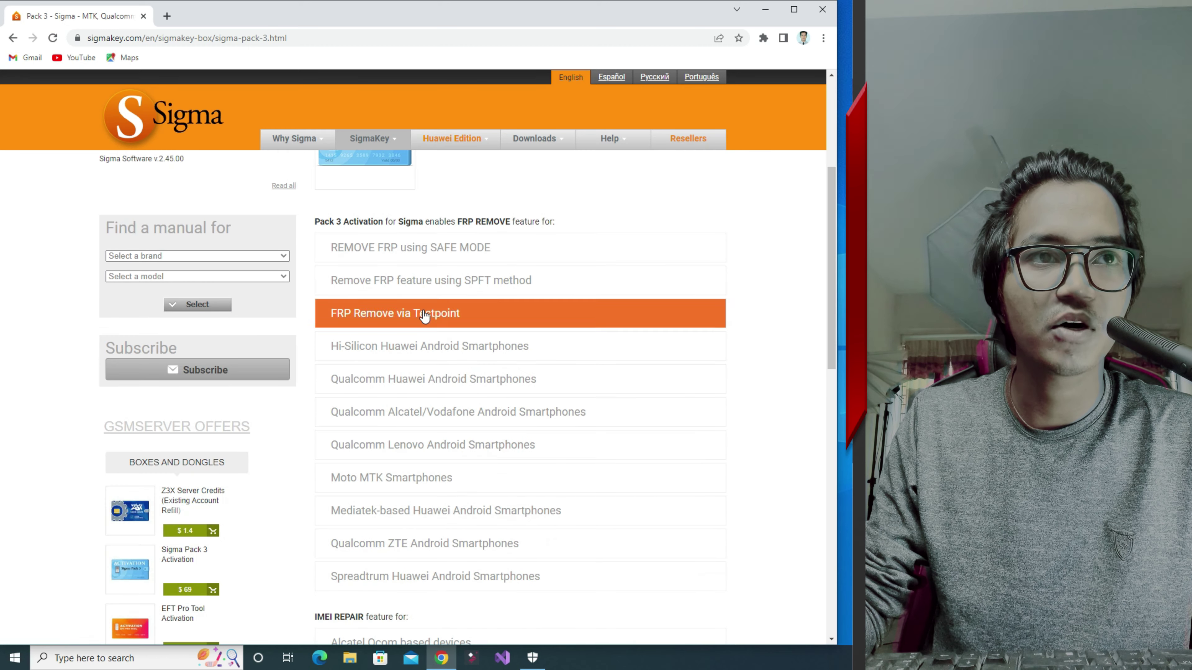
pyautogui.click(380, 257)
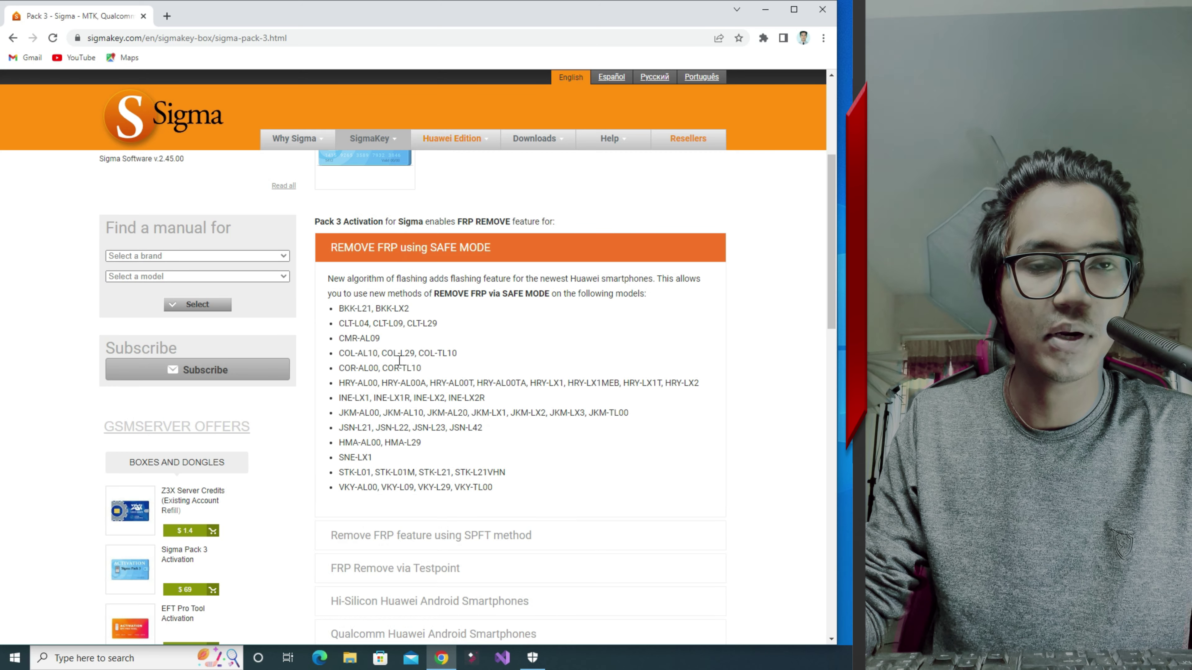
# Step: Expand the Remove FRP feature using SPFT method section and review the IMEI repair, write flash and other Pack 3 features
pyautogui.scroll(-5, 467, 464)
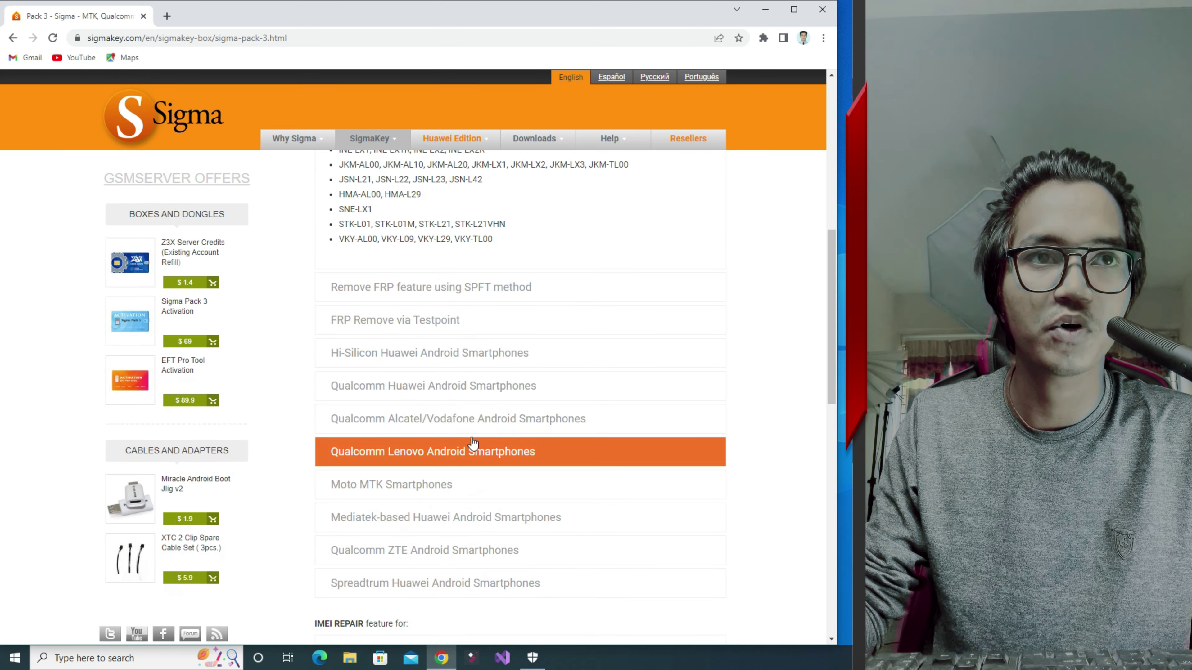
pyautogui.click(403, 296)
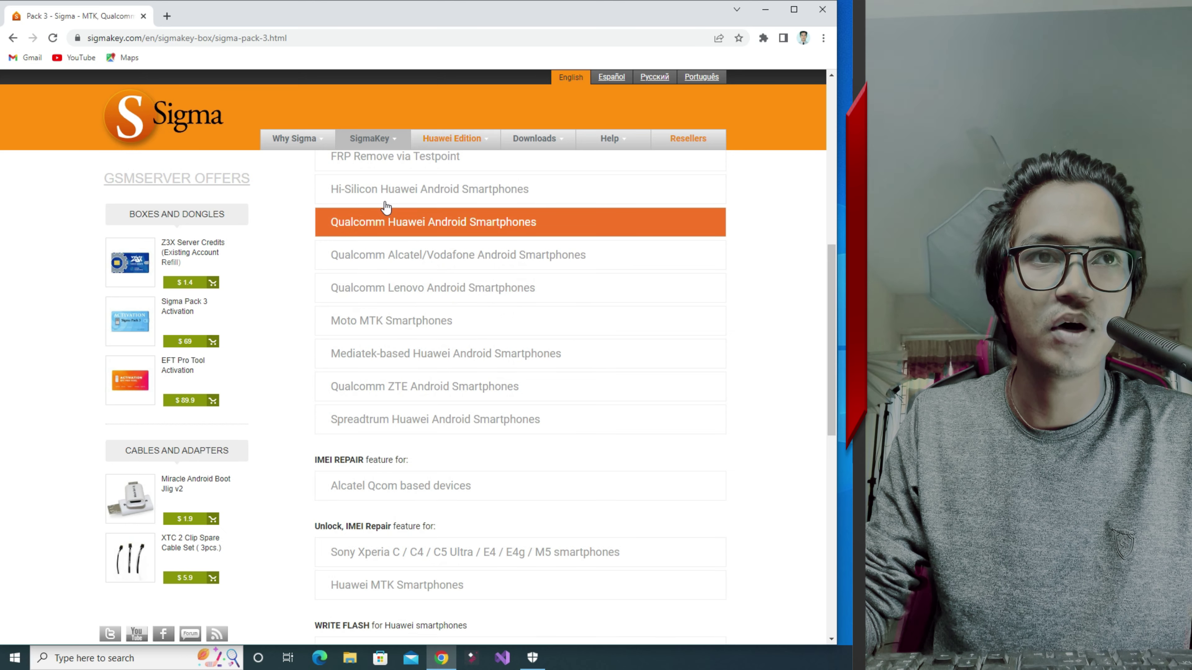
pyautogui.scroll(-4, 428, 388)
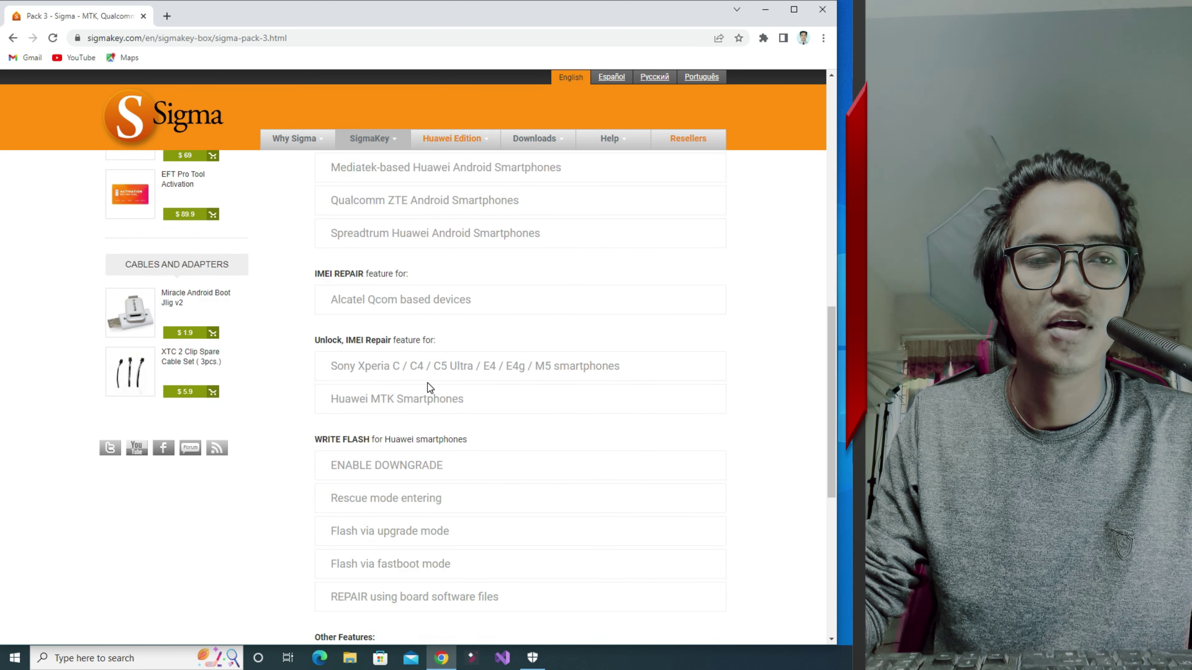
pyautogui.scroll(-4, 428, 387)
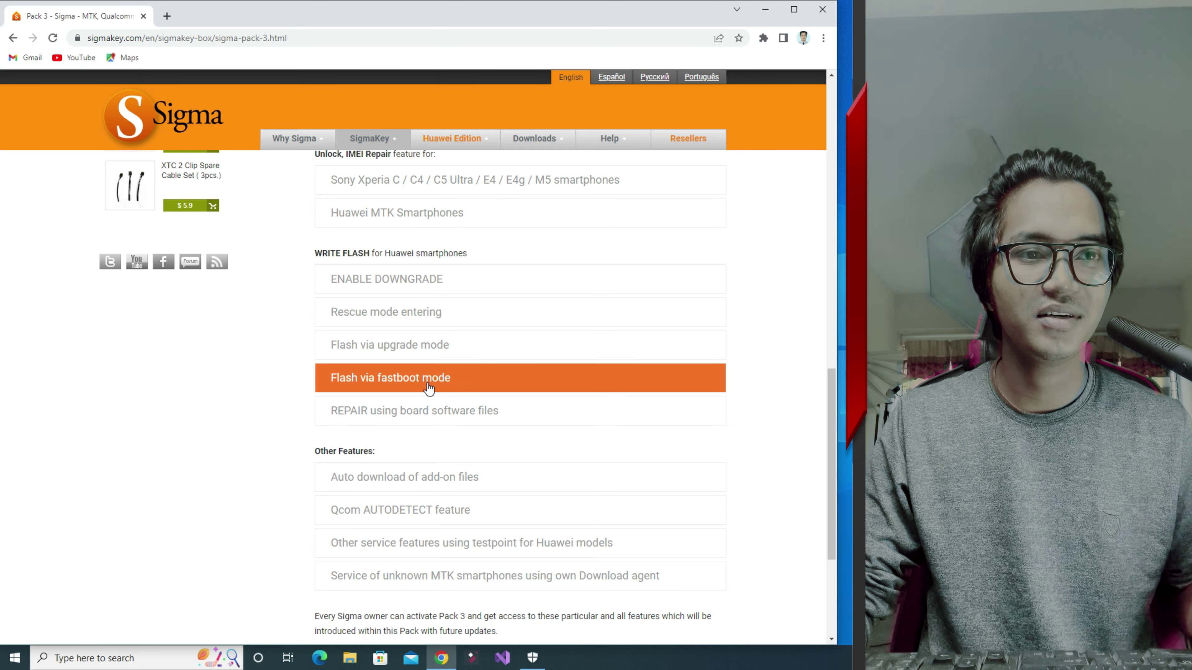
pyautogui.scroll(-4, 428, 388)
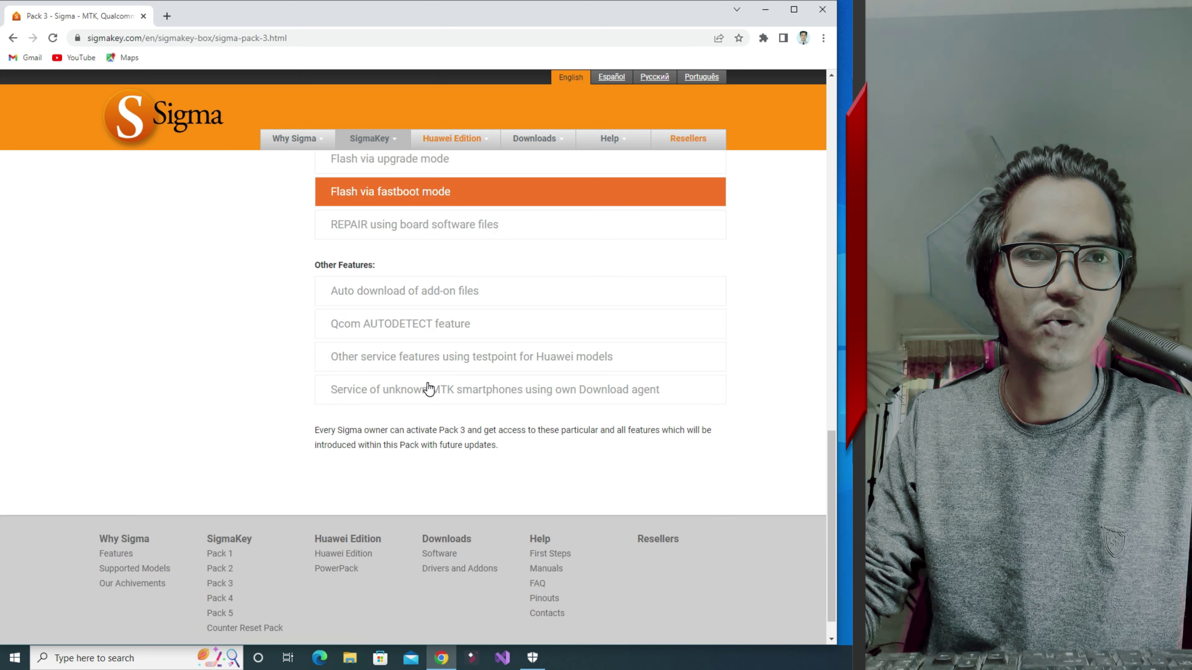
# Step: Open the Pack 4 page and review its price and the features for HiSilicon Kirin 710 to Kirin 990 5G processors
pyautogui.click(464, 366)
pyautogui.scroll(20, 464, 366)
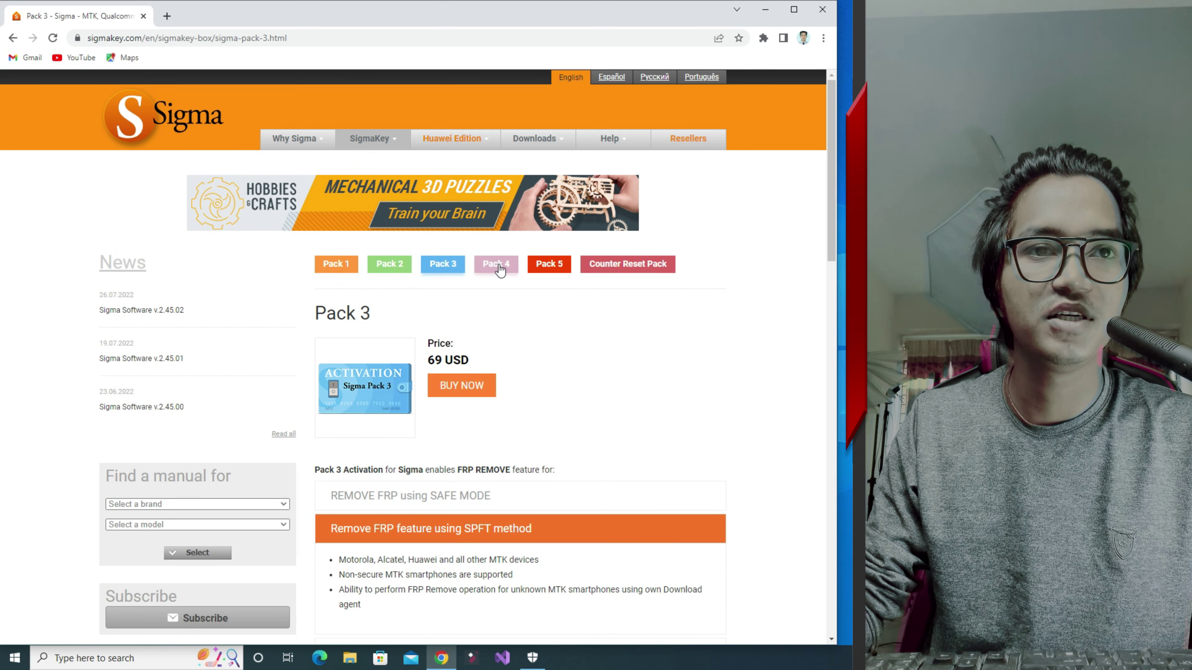
pyautogui.click(493, 265)
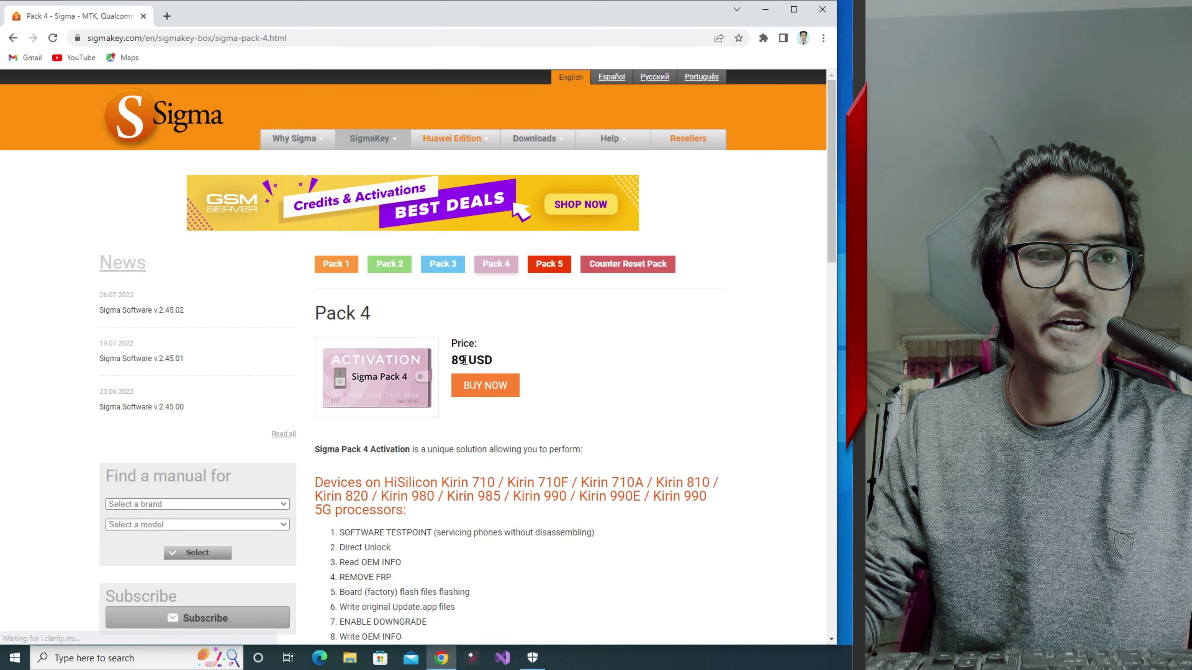
pyautogui.scroll(-1, 490, 383)
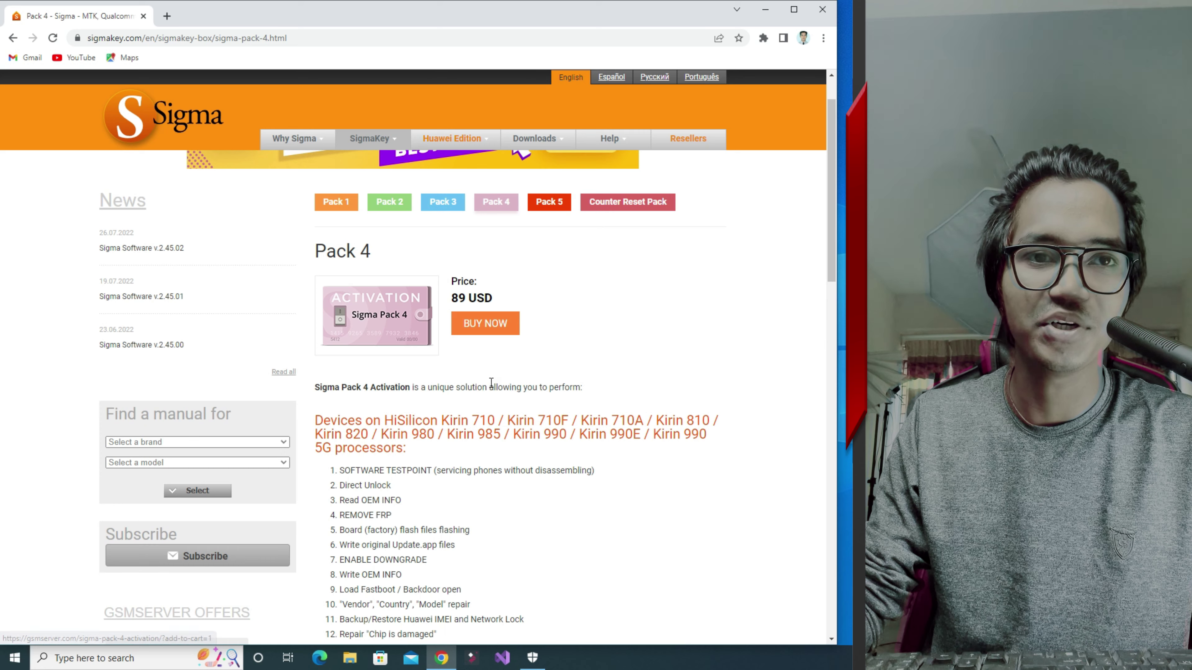
pyautogui.moveTo(394, 421); pyautogui.dragTo(494, 421)
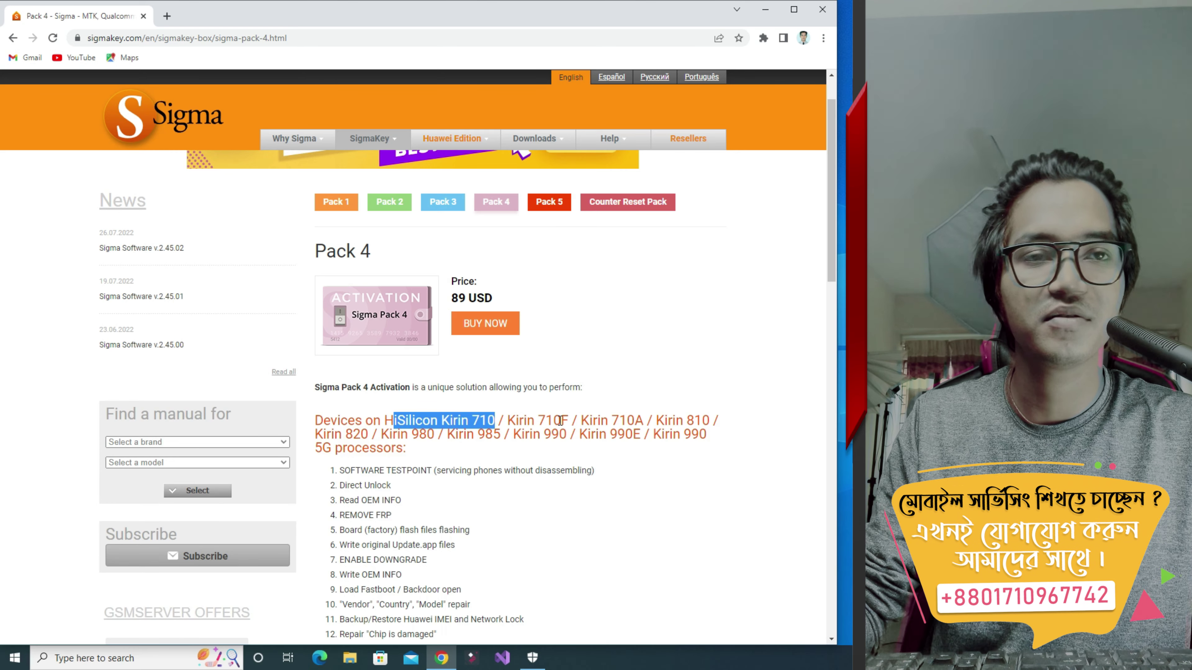
pyautogui.scroll(-3, 559, 421)
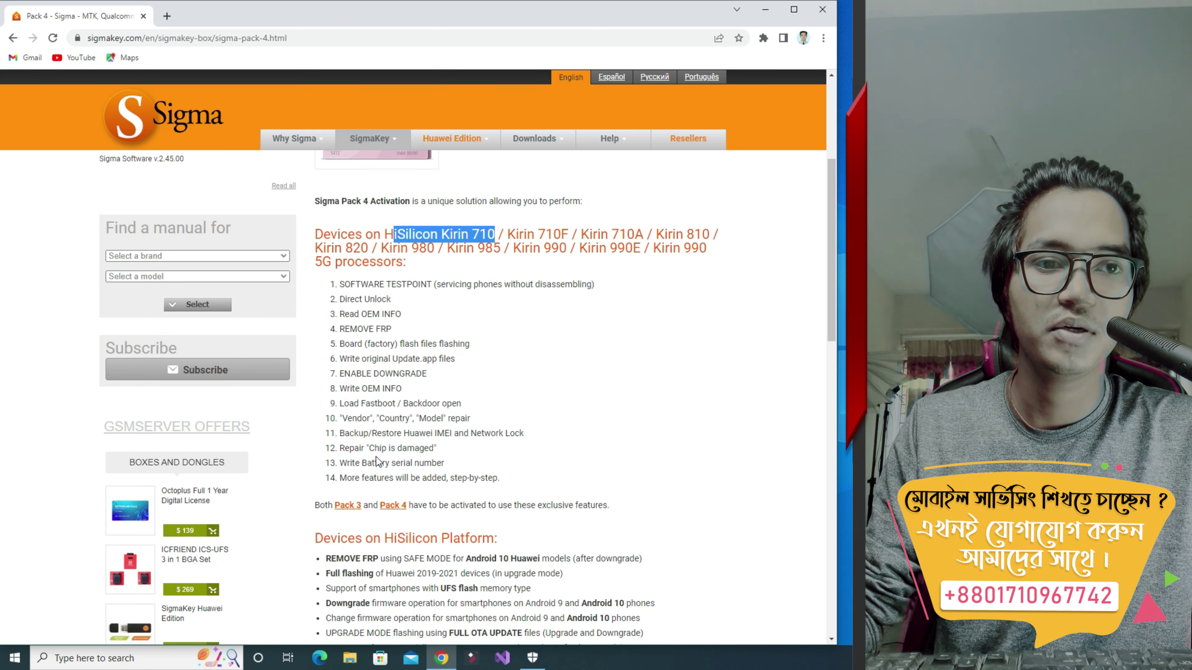
# Step: Read through the Pack 4 features under Devices on HiSilicon Platform, highlighting the REMOVE FRP, full flashing and UFS flash entries
pyautogui.scroll(-3, 381, 467)
pyautogui.moveTo(331, 372); pyautogui.dragTo(580, 372)
pyautogui.click(474, 372)
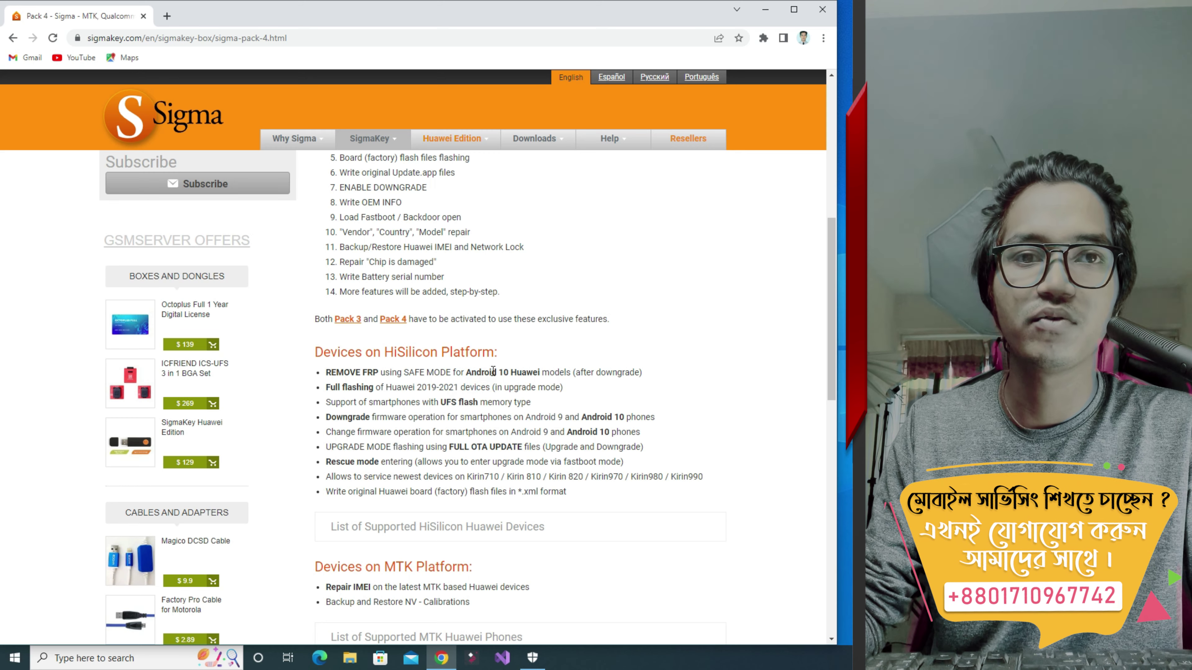
pyautogui.moveTo(502, 373); pyautogui.dragTo(533, 373)
pyautogui.moveTo(330, 387); pyautogui.dragTo(490, 404)
pyautogui.click(467, 411)
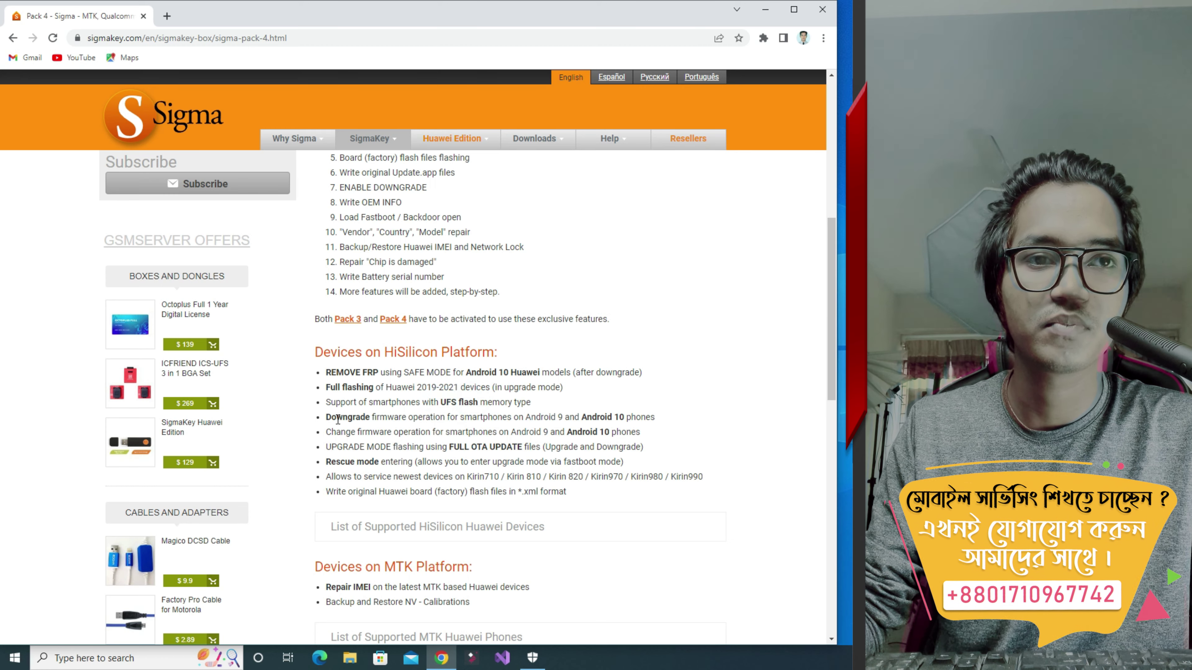
# Step: Review the Devices on MTK Platform features and the How to Activate instructions of Pack 4
pyautogui.scroll(-8, 468, 404)
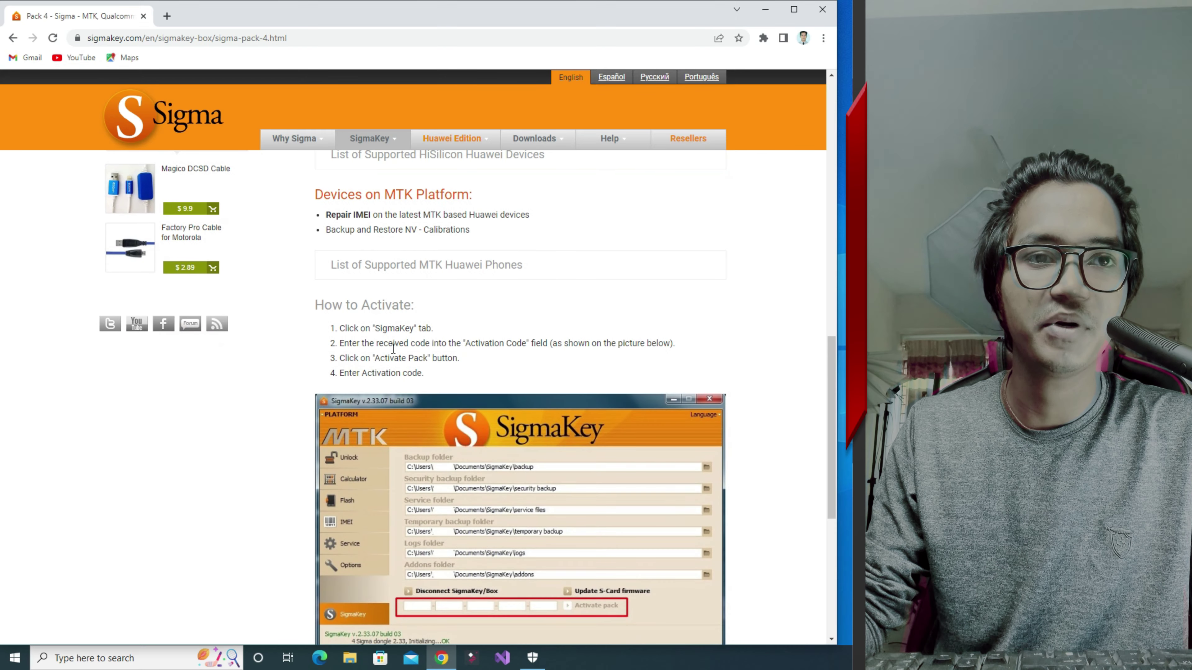
pyautogui.scroll(-4, 465, 348)
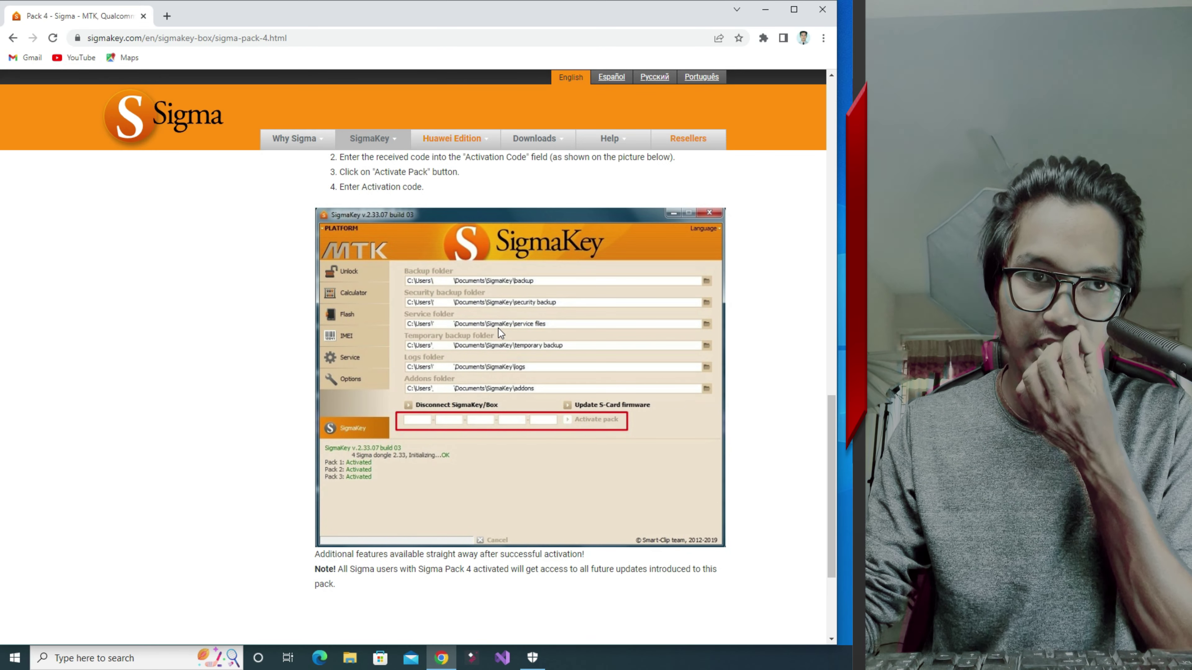
pyautogui.scroll(-4, 478, 348)
pyautogui.scroll(3, 504, 290)
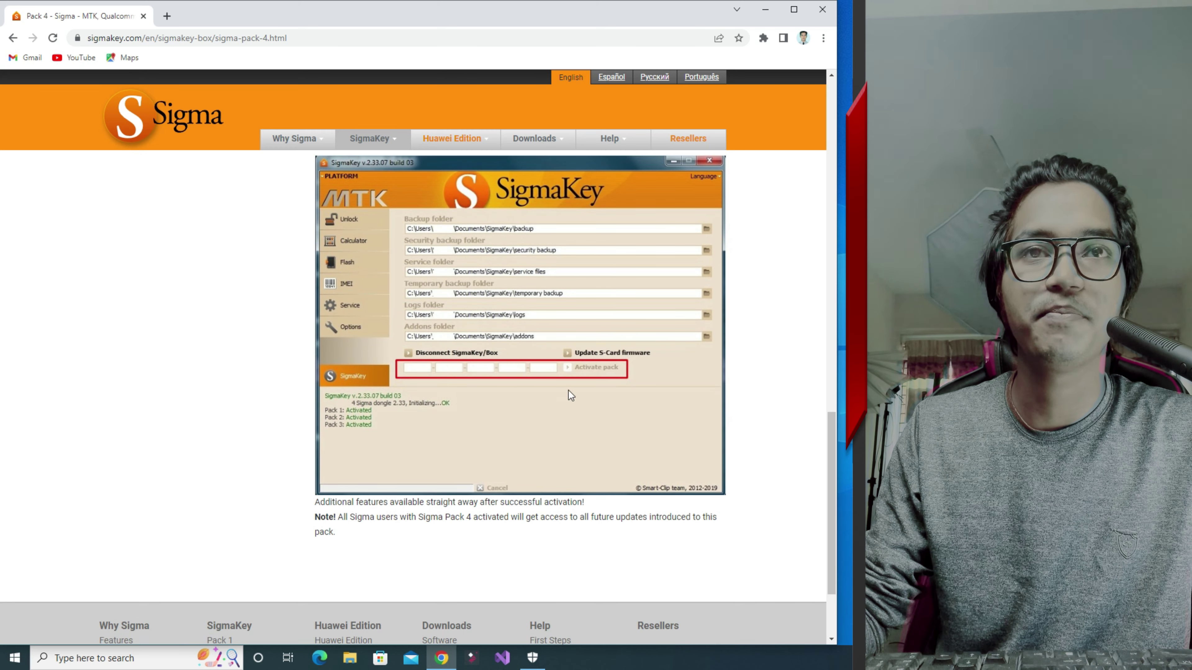
# Step: Open the Pack 5 page and review its supported features for HiSilicon and MTK devices
pyautogui.scroll(15, 551, 402)
pyautogui.scroll(4, 509, 177)
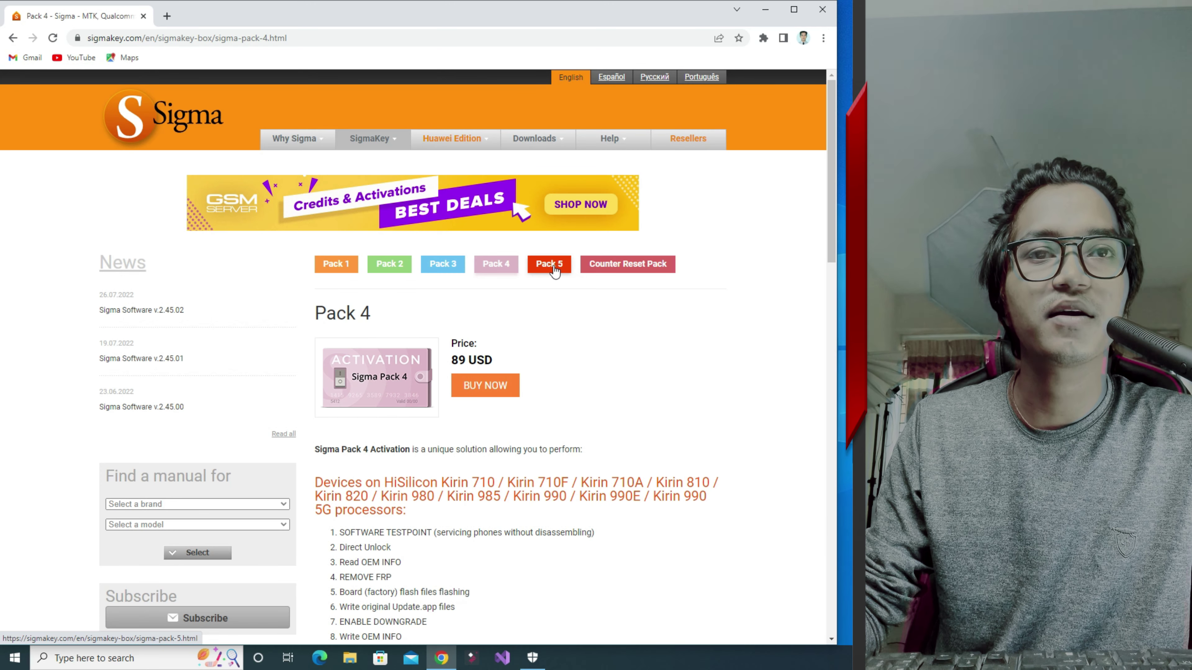
pyautogui.click(554, 270)
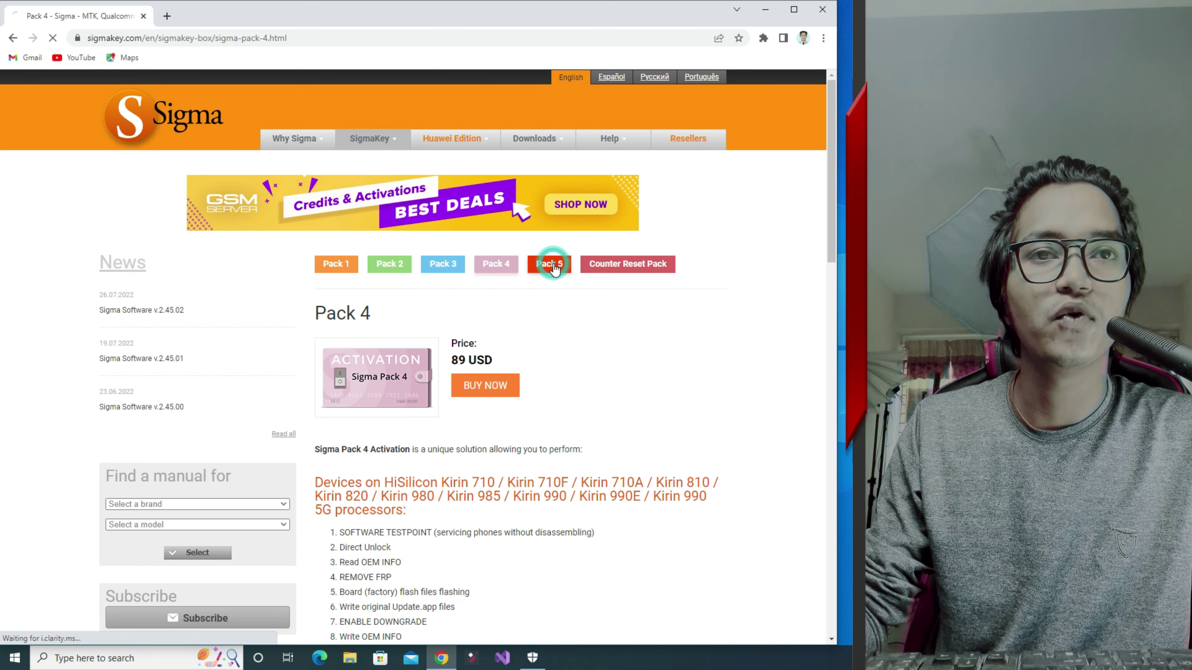
pyautogui.scroll(-4, 551, 295)
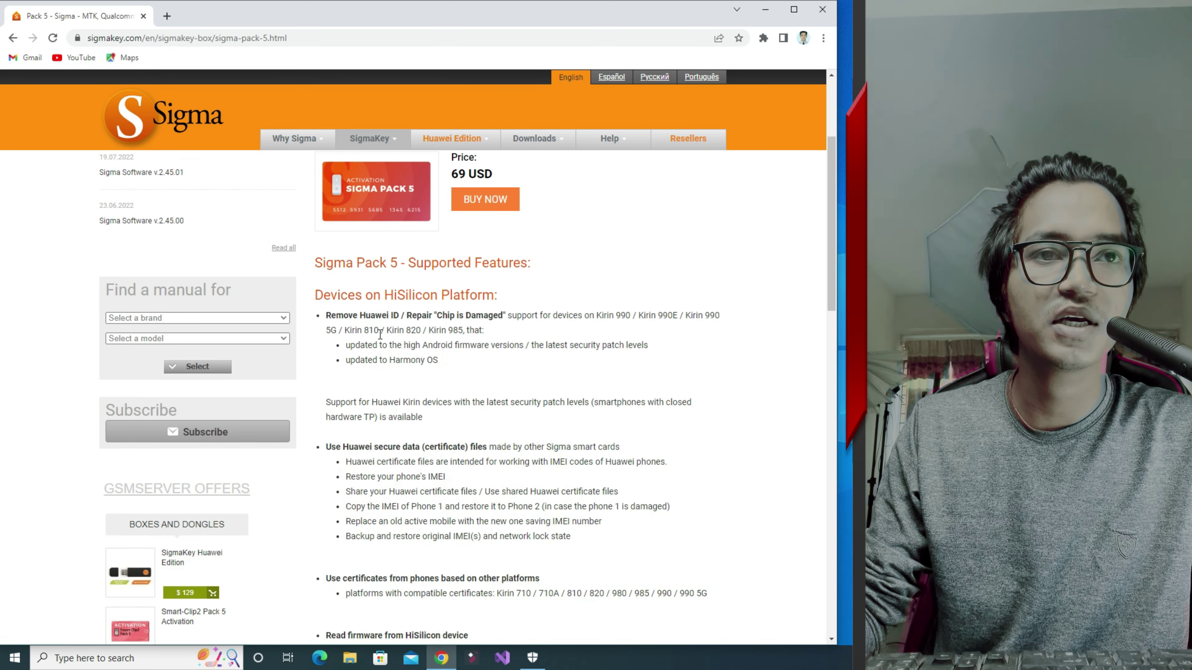
pyautogui.scroll(-4, 389, 320)
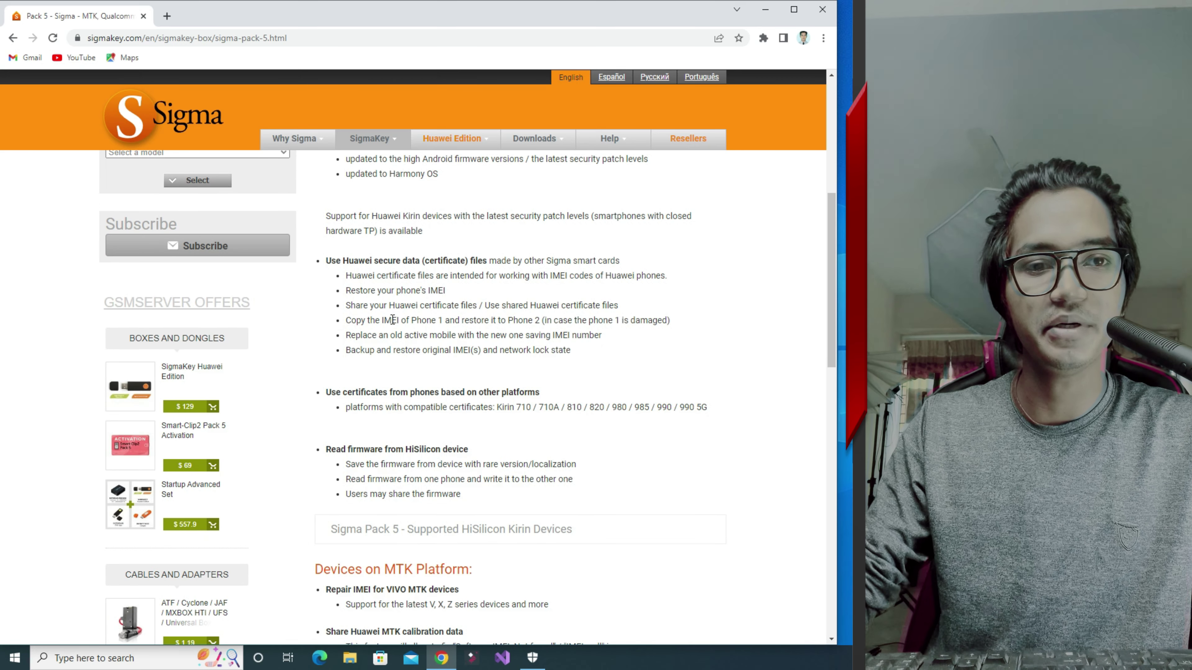
pyautogui.scroll(-15, 392, 320)
pyautogui.scroll(20, 394, 318)
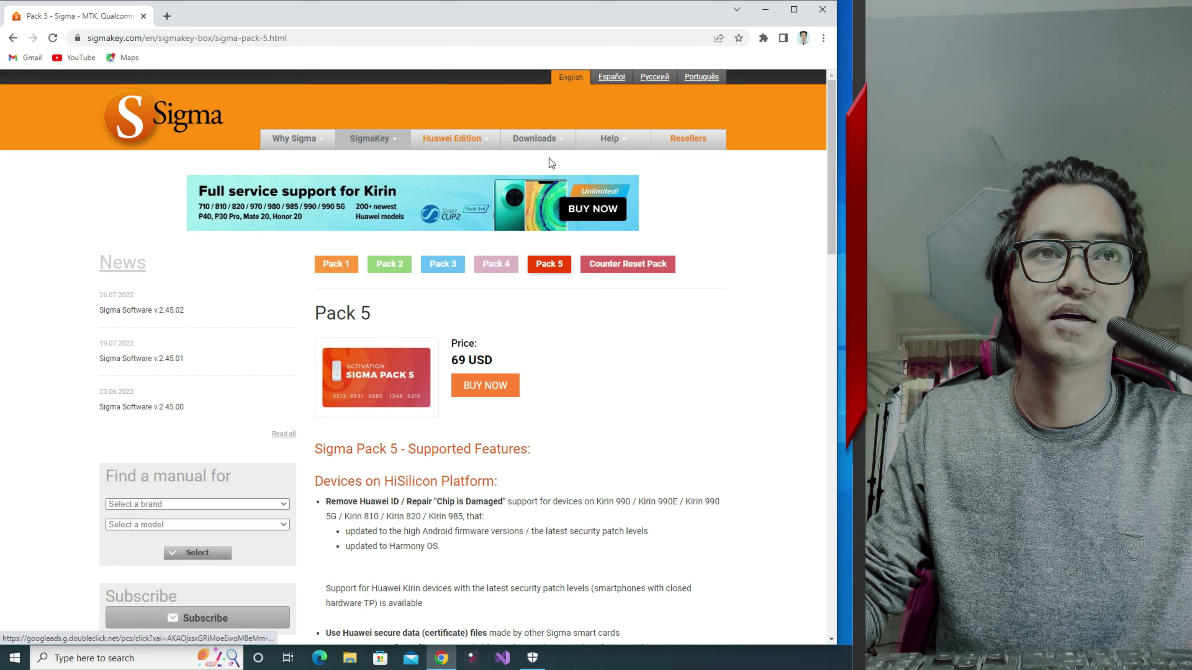
# Step: Open the Sigma Software download page, and close the browser after viewing it
pyautogui.moveTo(553, 146)
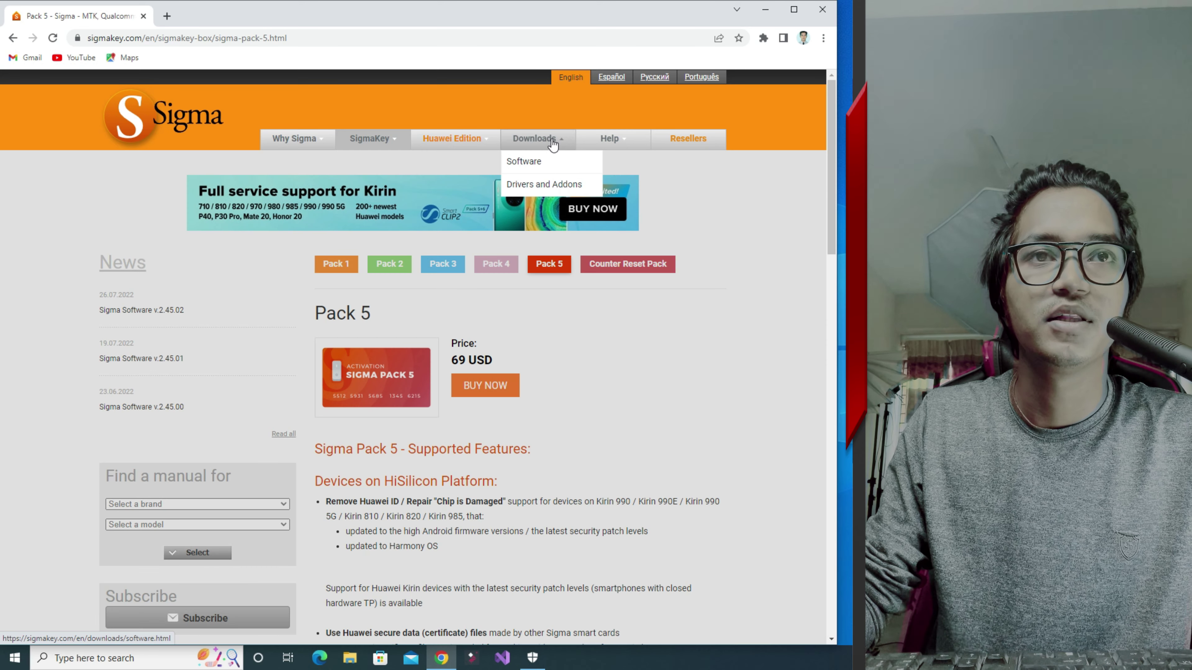
pyautogui.click(547, 170)
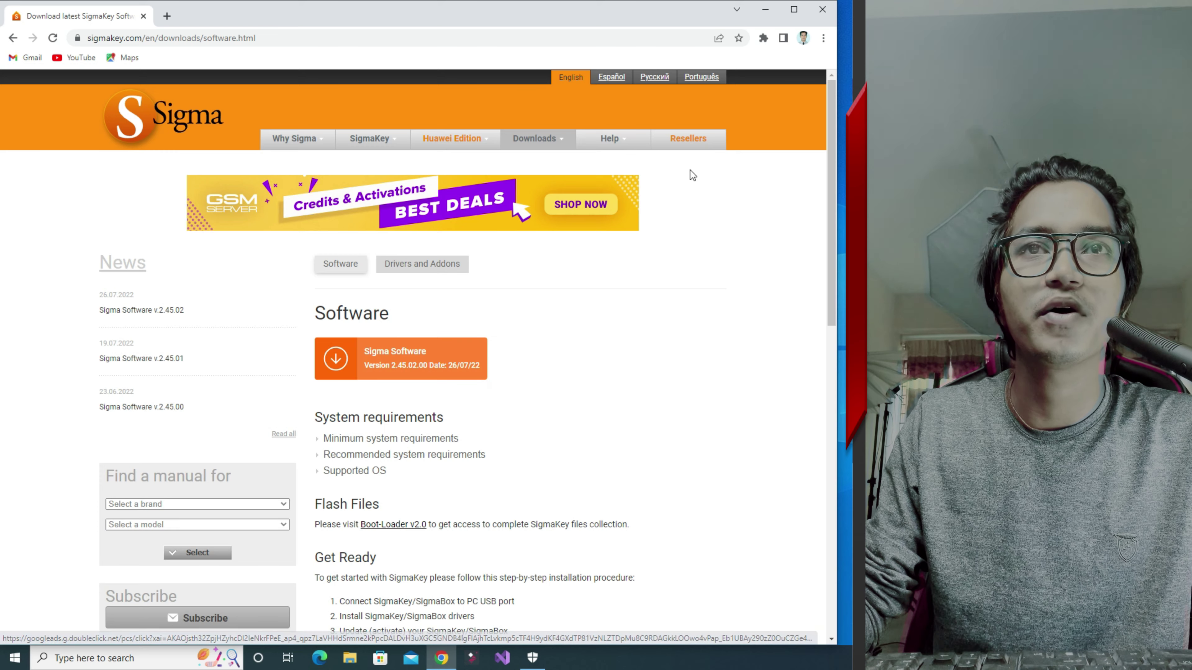
pyautogui.click(822, 9)
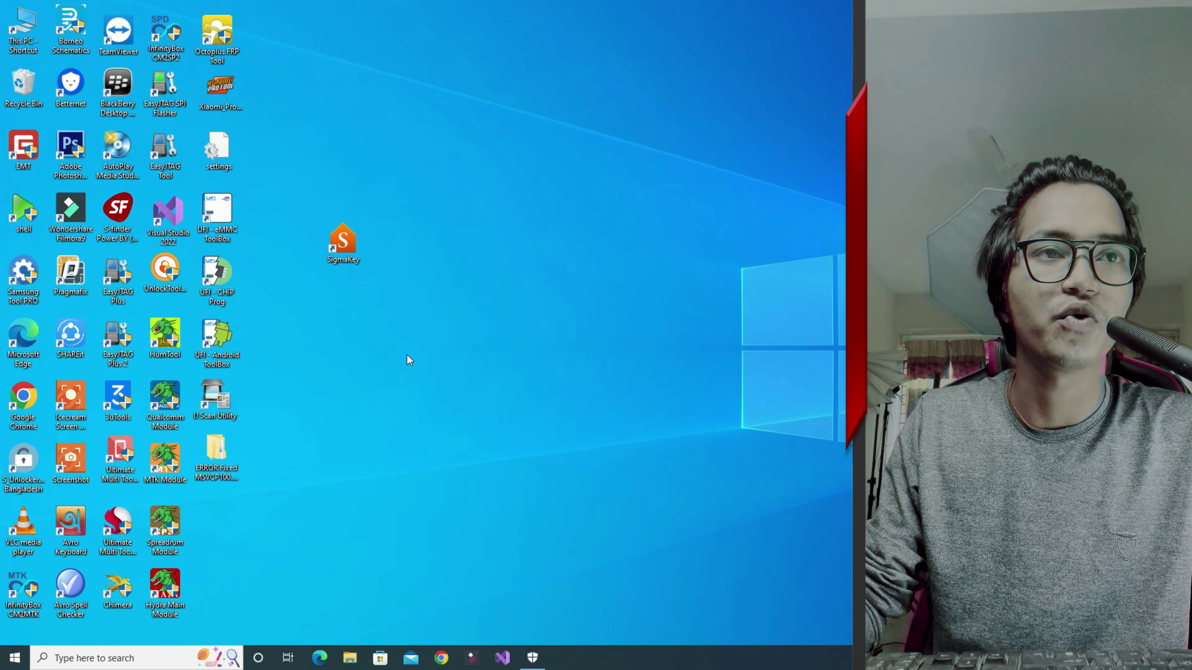
# Step: Place the ERROR Fixed MSVCP100.dll folder below the SigmaKey shortcut, open its Visual-C-Runtimes-All-in-One-Oct-2018 subfolder and select install_all
pyautogui.moveTo(384, 185); pyautogui.dragTo(327, 297)
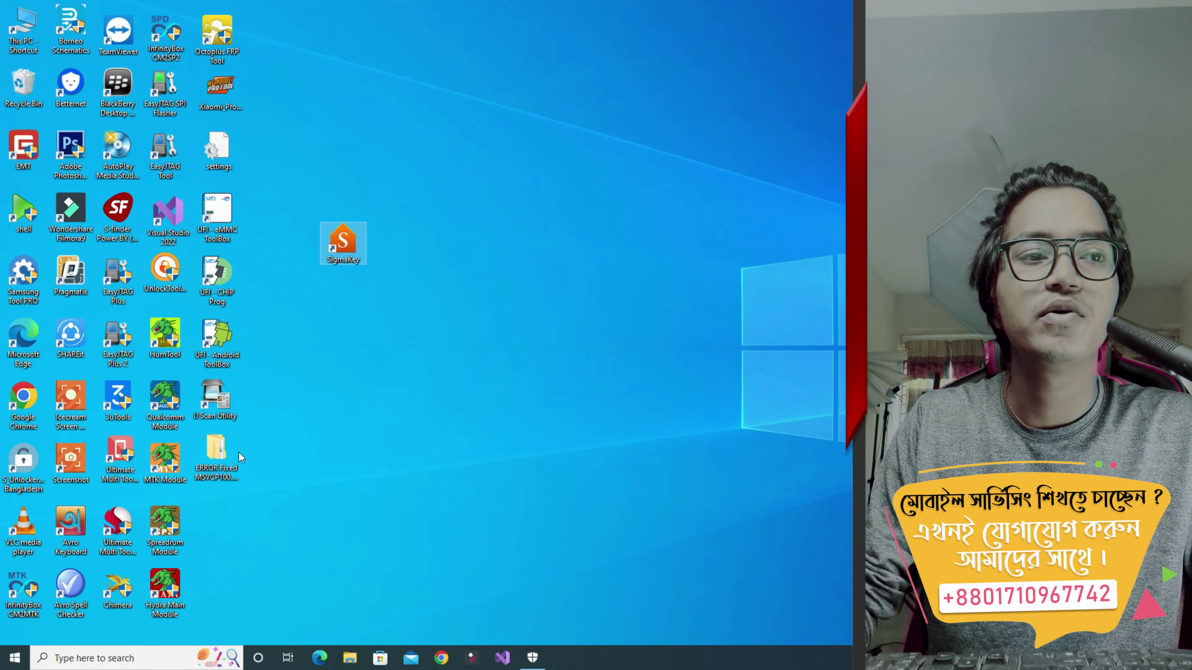
pyautogui.moveTo(408, 171); pyautogui.dragTo(328, 284)
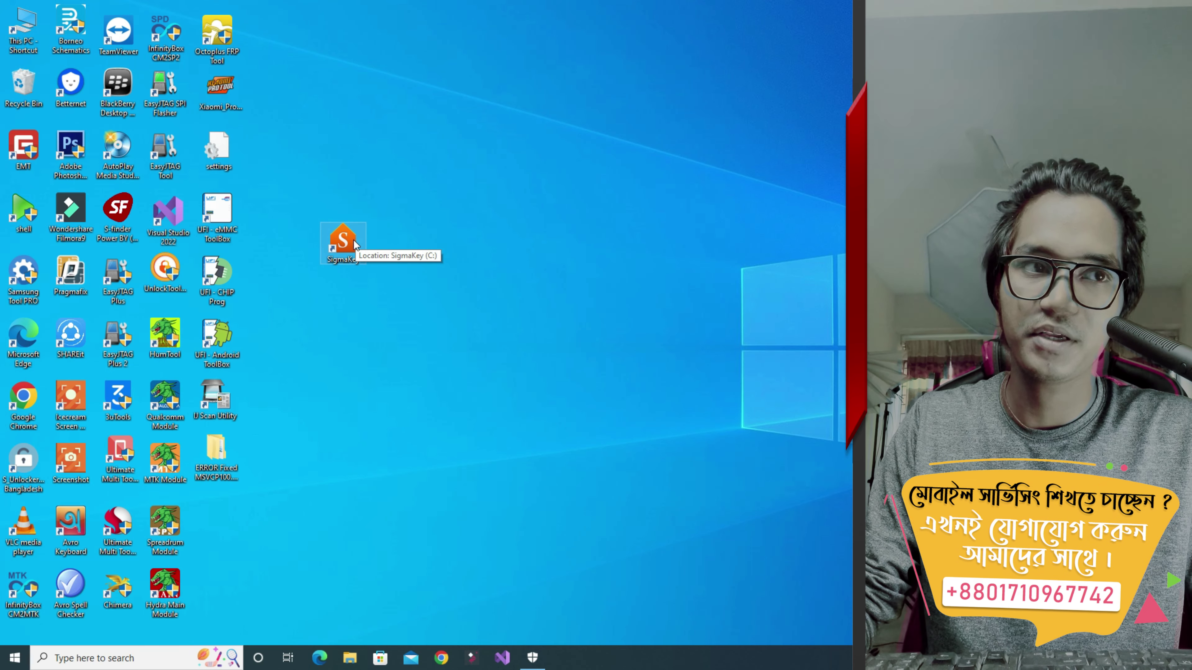
pyautogui.moveTo(227, 466); pyautogui.dragTo(351, 314)
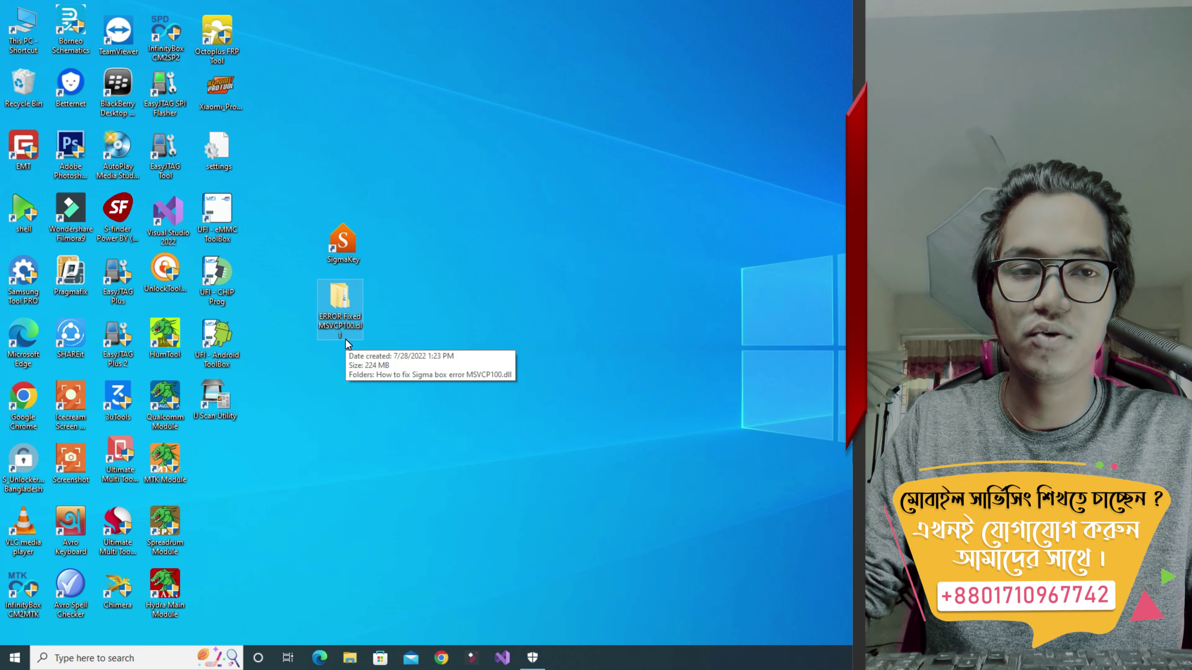
pyautogui.doubleClick(343, 306)
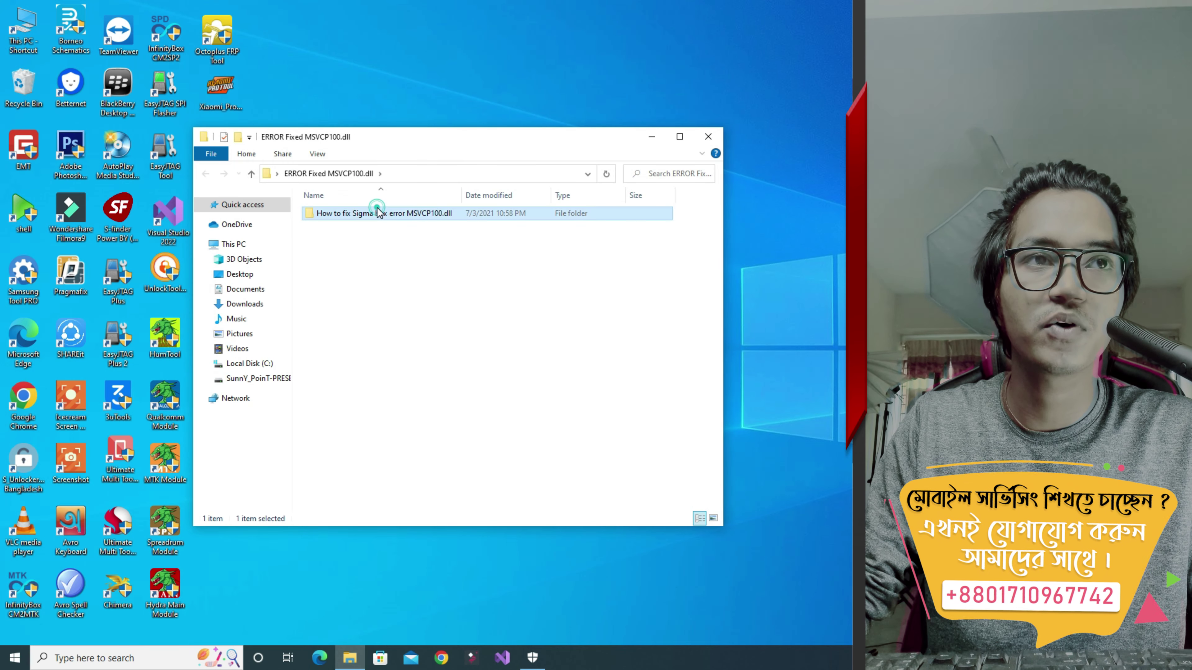
pyautogui.doubleClick(381, 213)
pyautogui.doubleClick(348, 227)
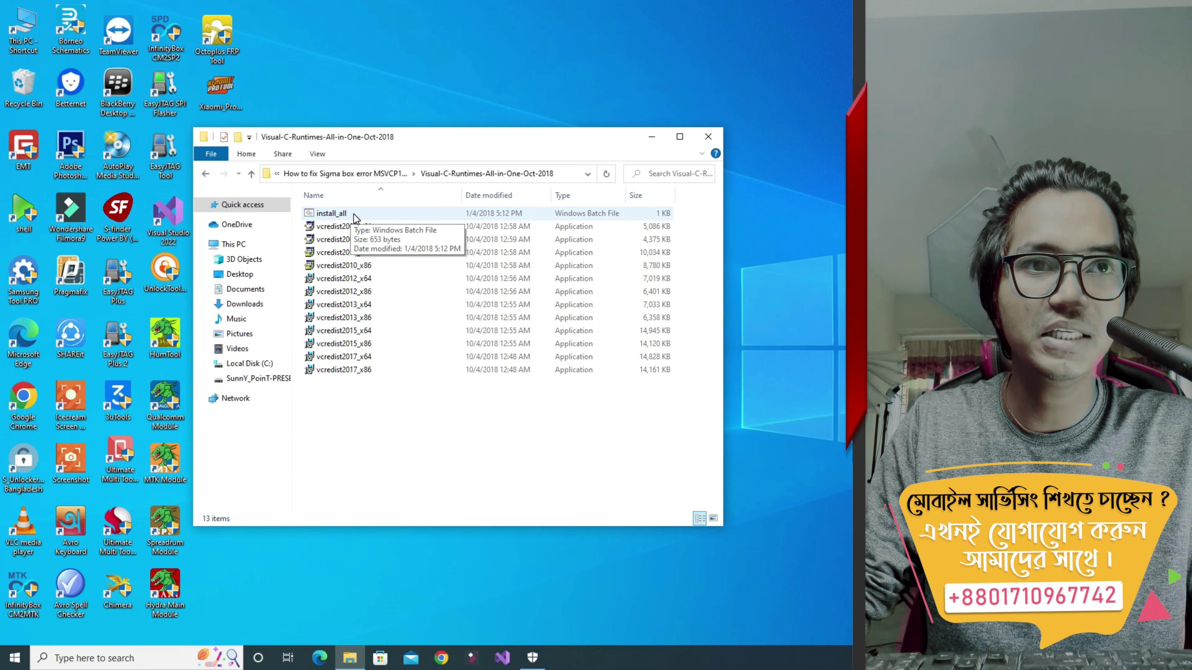
pyautogui.click(354, 214)
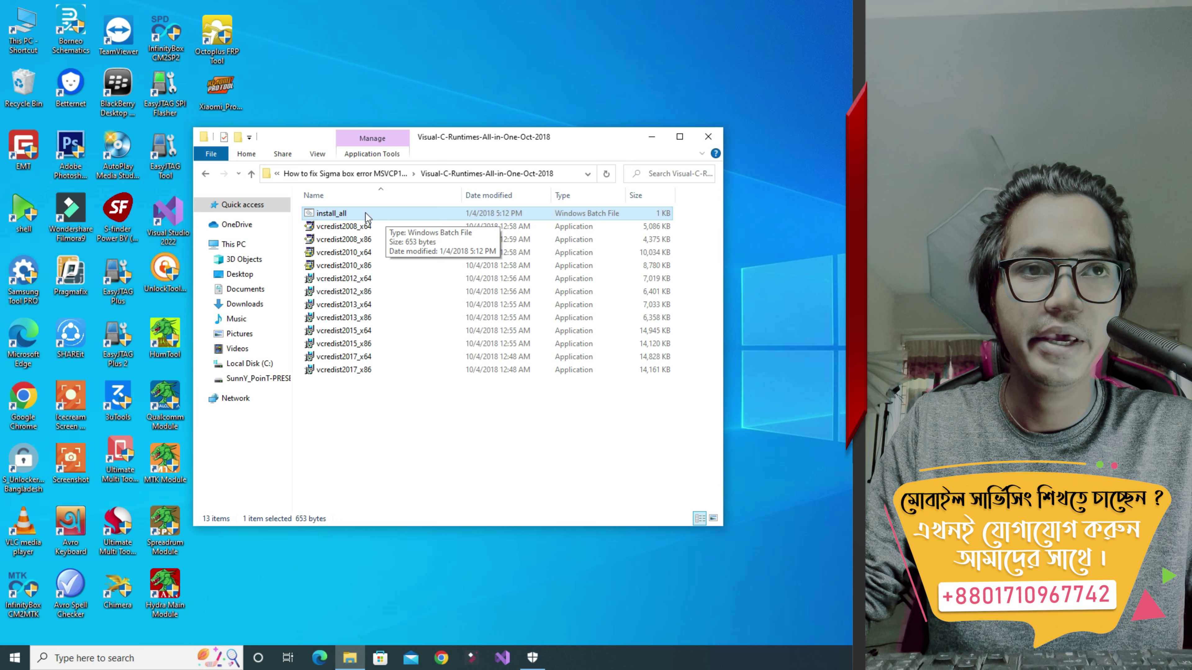
# Step: Try to install the Microsoft Visual C++ 2017 Redistributable (x86) from vcredist2017_x86, accepting the license terms, and close the setup
pyautogui.doubleClick(380, 370)
pyautogui.click(457, 380)
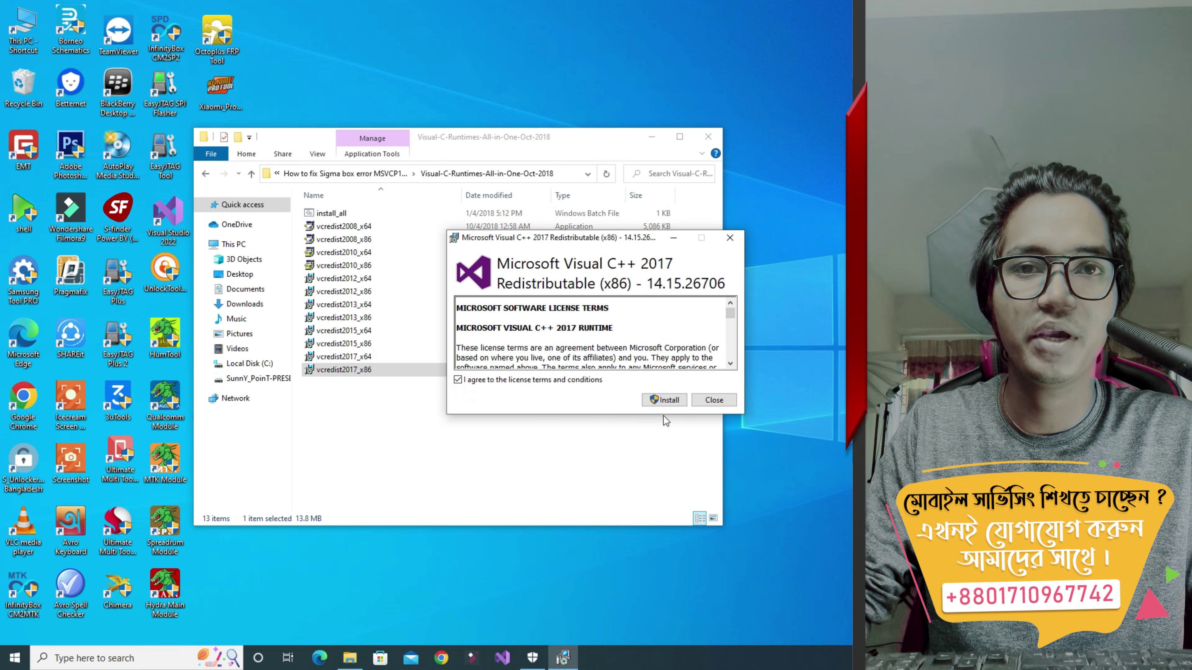
pyautogui.click(662, 400)
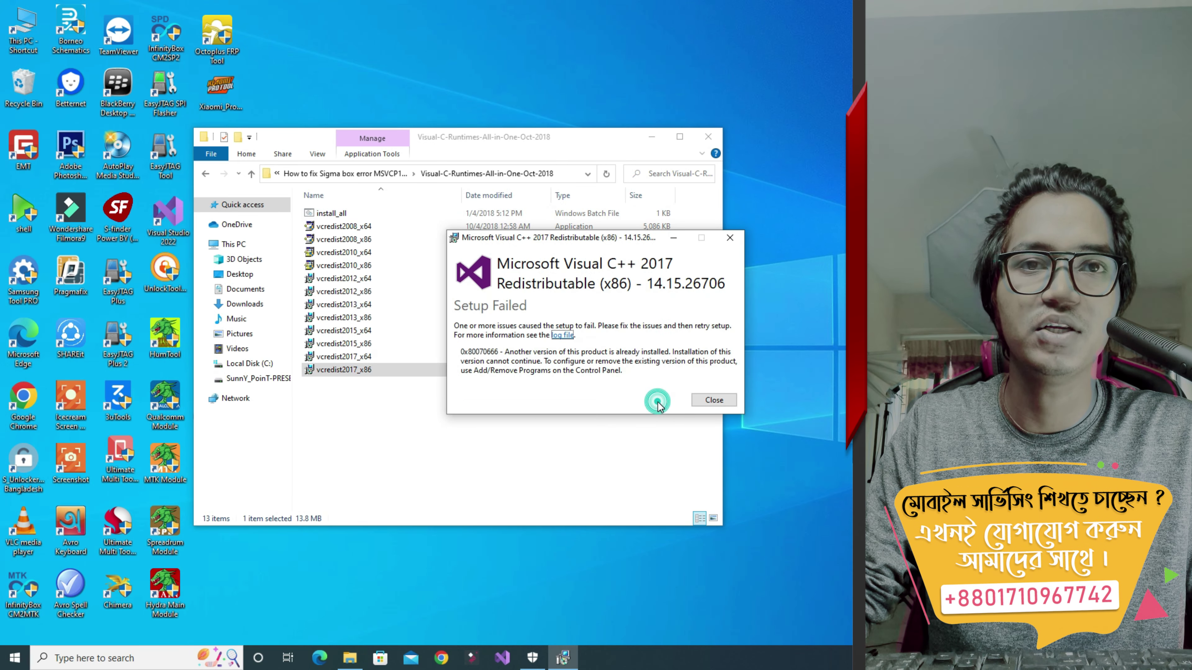
pyautogui.click(730, 238)
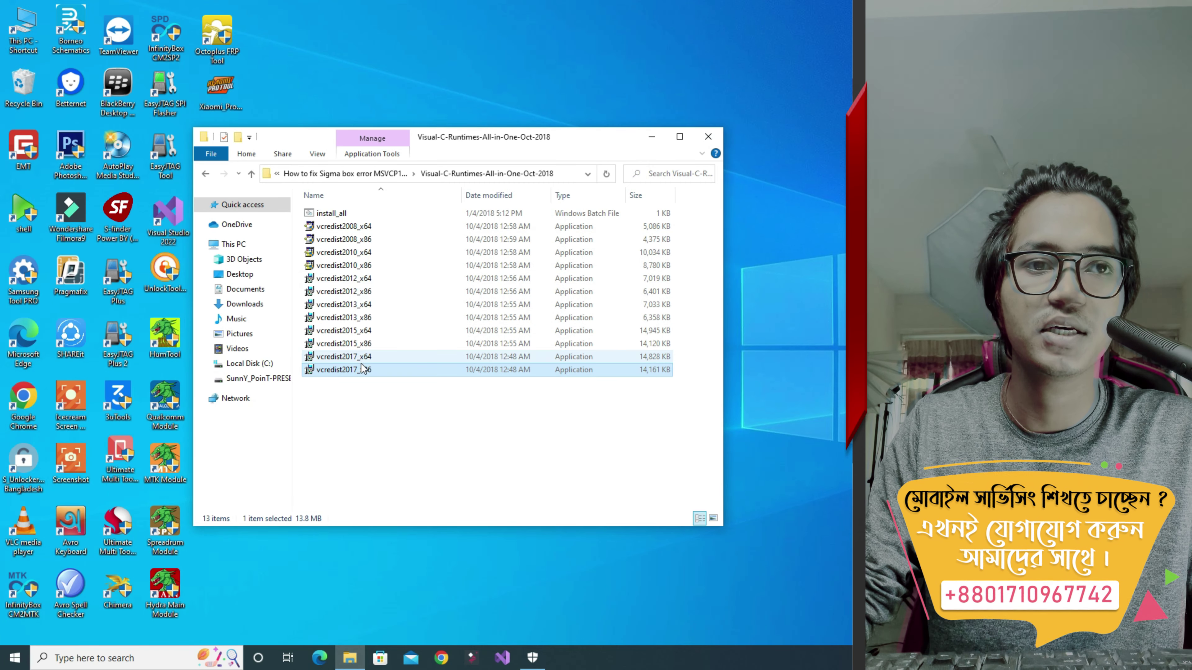
# Step: Try to install the Microsoft Visual C++ 2017 Redistributable (x64) from vcredist2017_x64, accepting the license terms, and close the setup
pyautogui.doubleClick(381, 358)
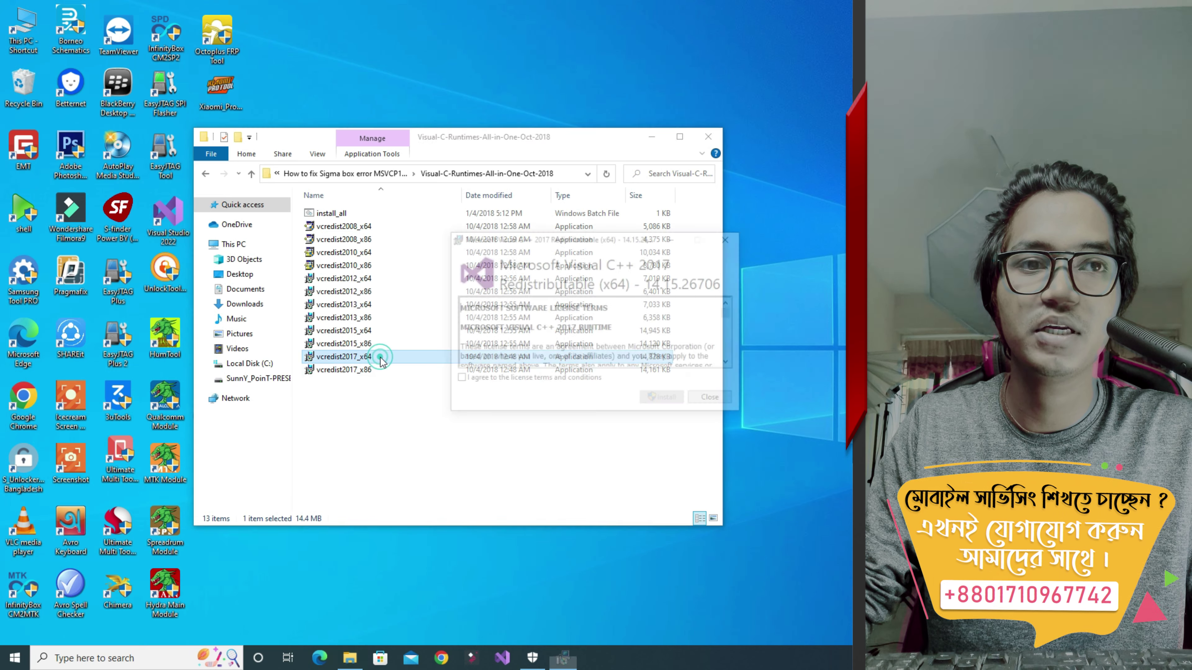
pyautogui.click(498, 380)
pyautogui.click(664, 400)
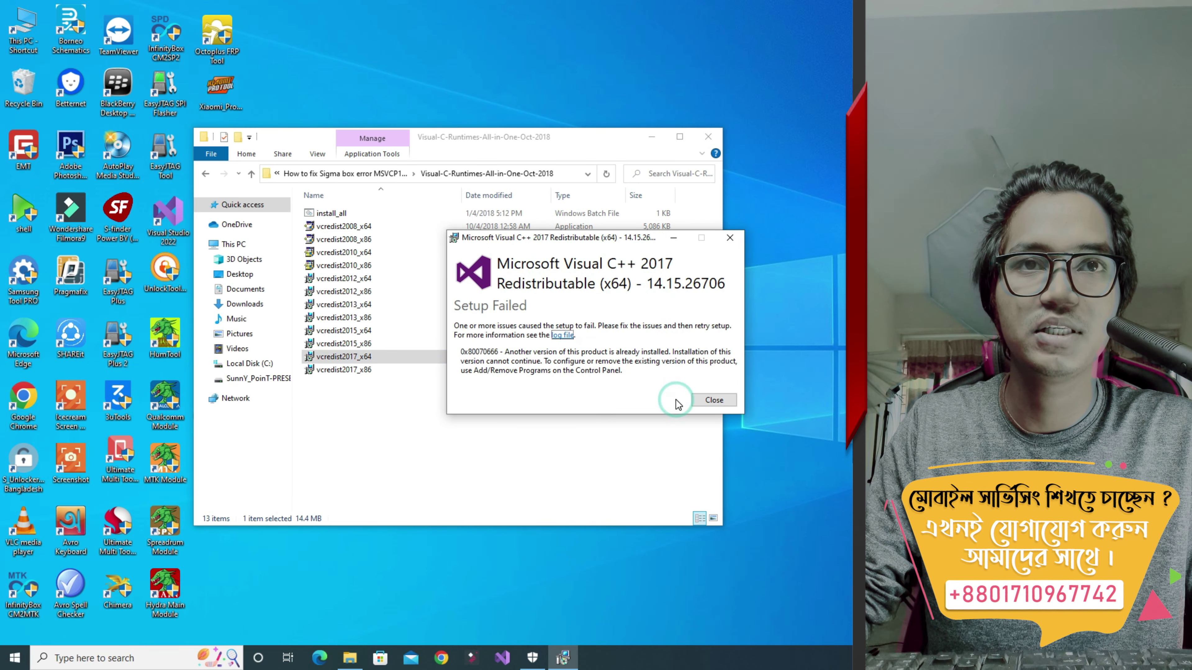
pyautogui.click(714, 400)
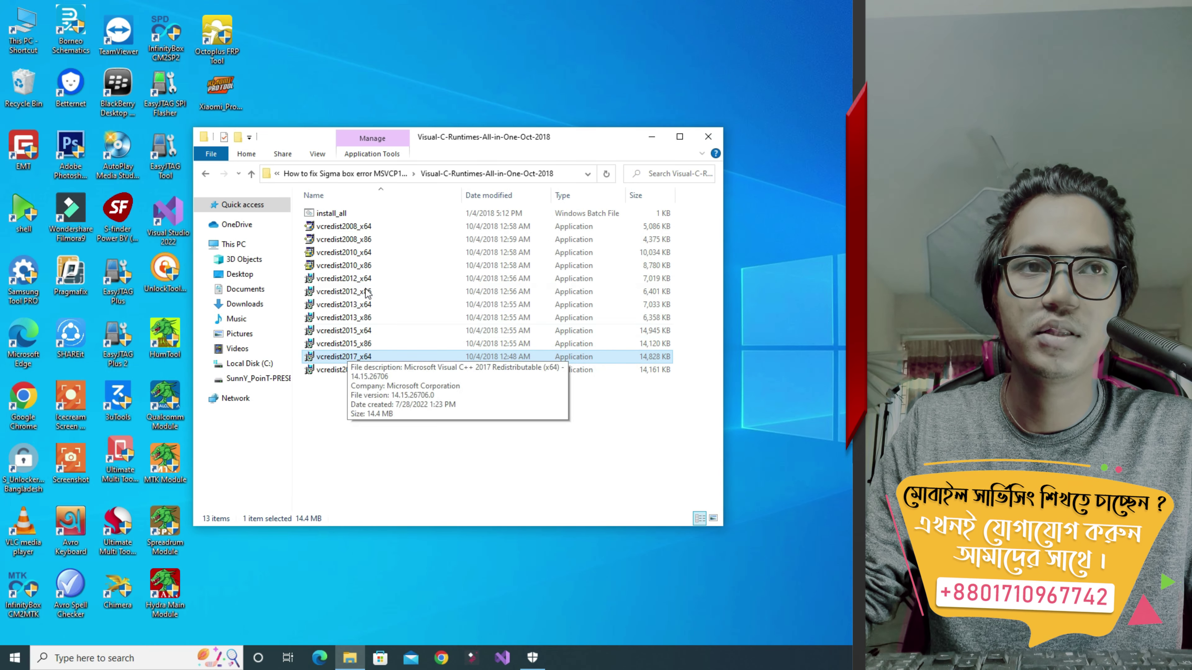
# Step: Select the install_all batch file, close the runtimes folder and move the ERROR Fixed MSVCP100.dll folder back below the U Scan Utility shortcut
pyautogui.click(336, 214)
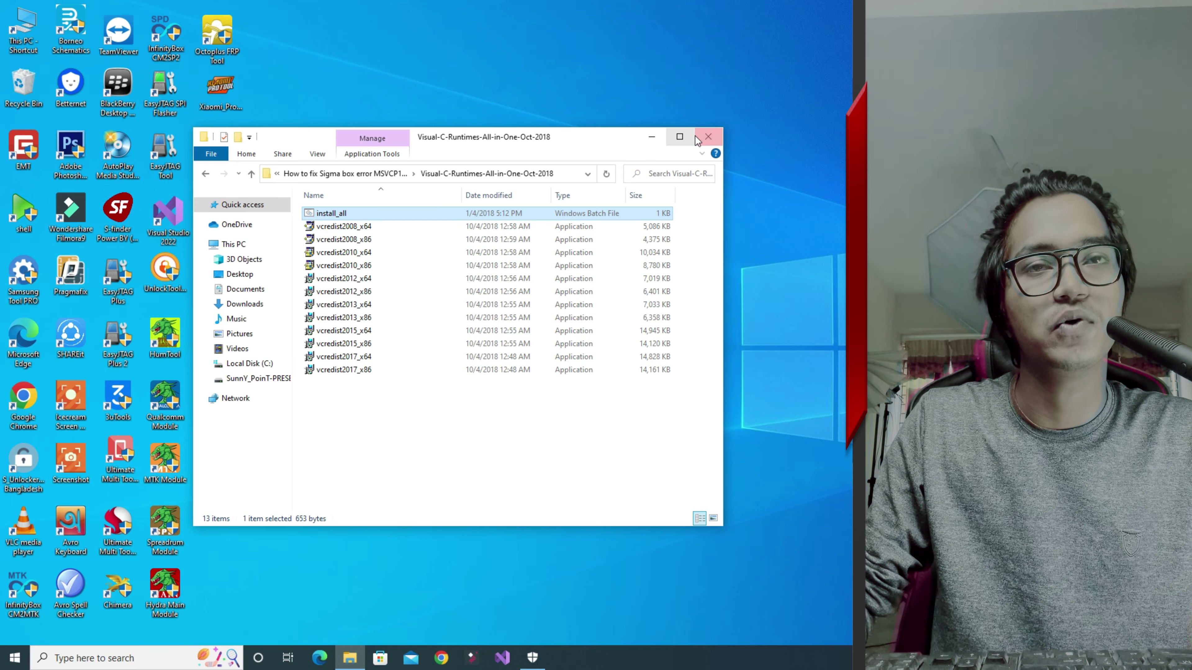
pyautogui.click(712, 138)
pyautogui.moveTo(340, 303); pyautogui.dragTo(219, 451)
# Step: Launch SigmaKey from the desktop and try to select the activation code fields
pyautogui.doubleClick(357, 254)
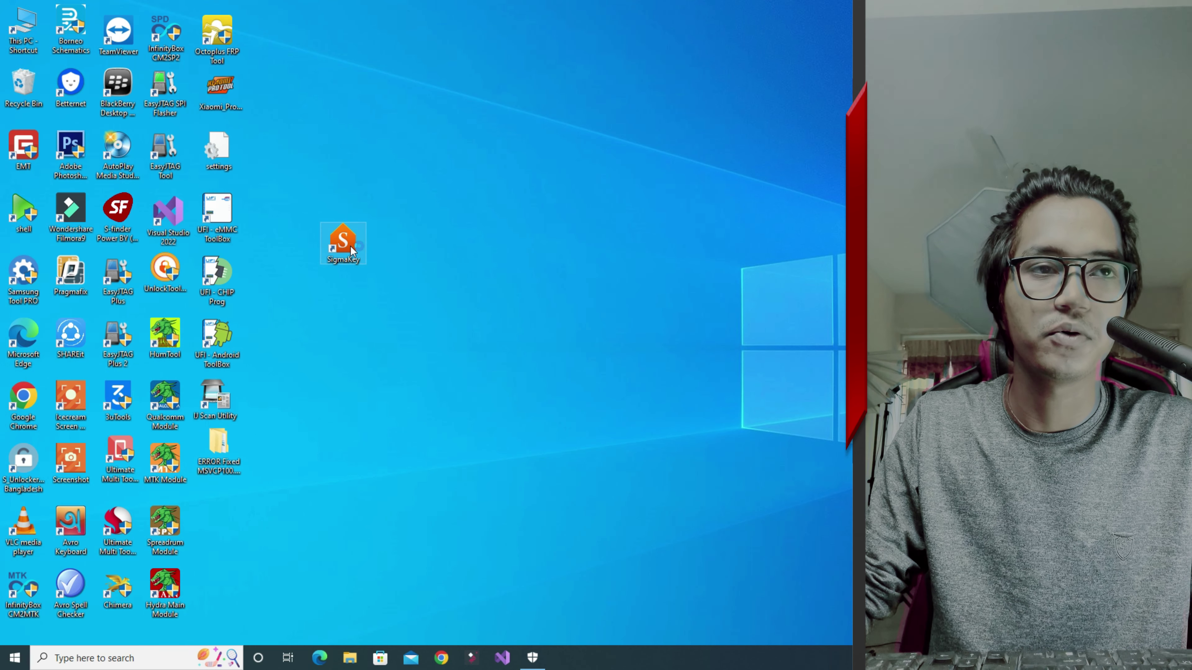
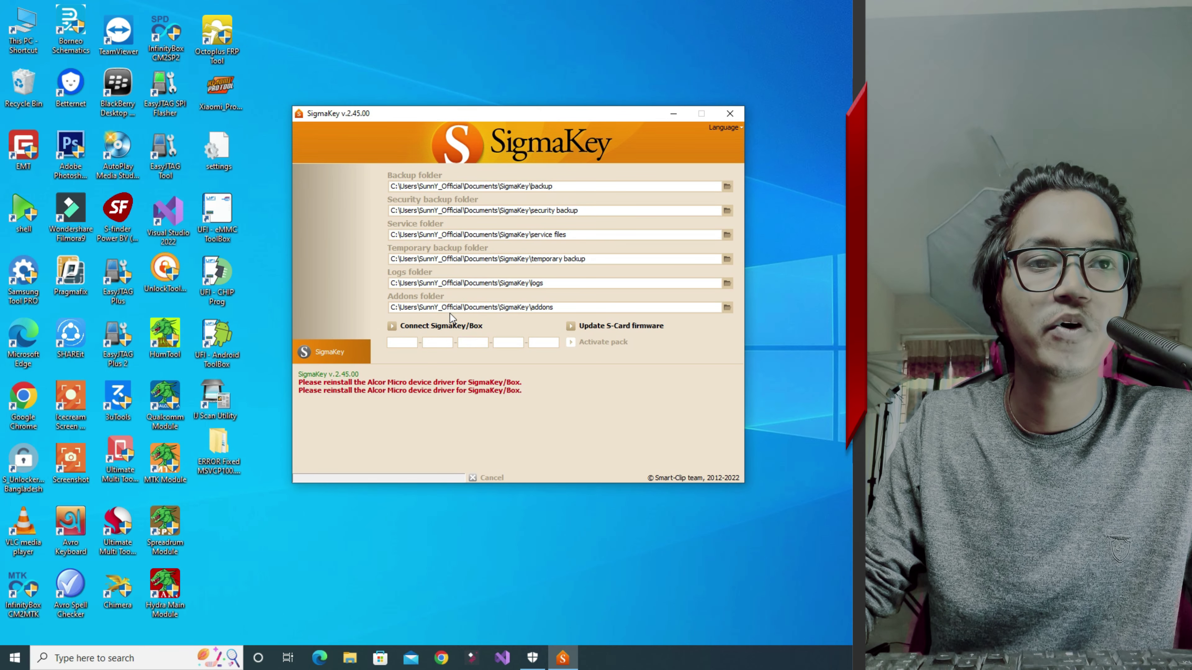
pyautogui.click(440, 341)
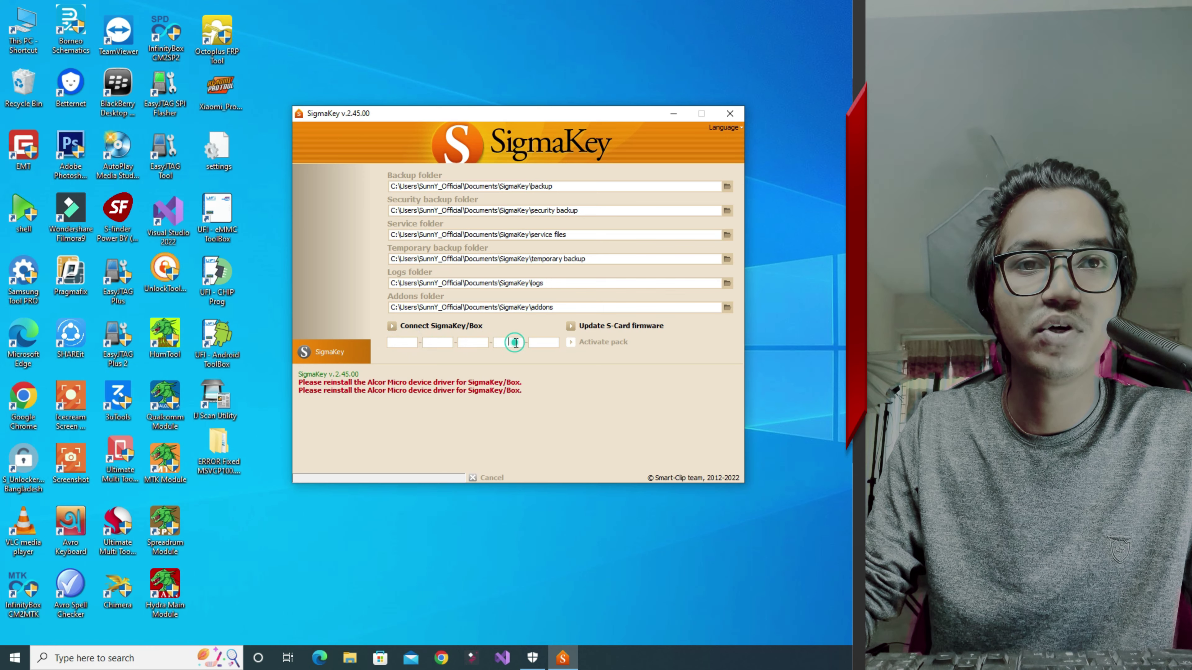
pyautogui.click(547, 342)
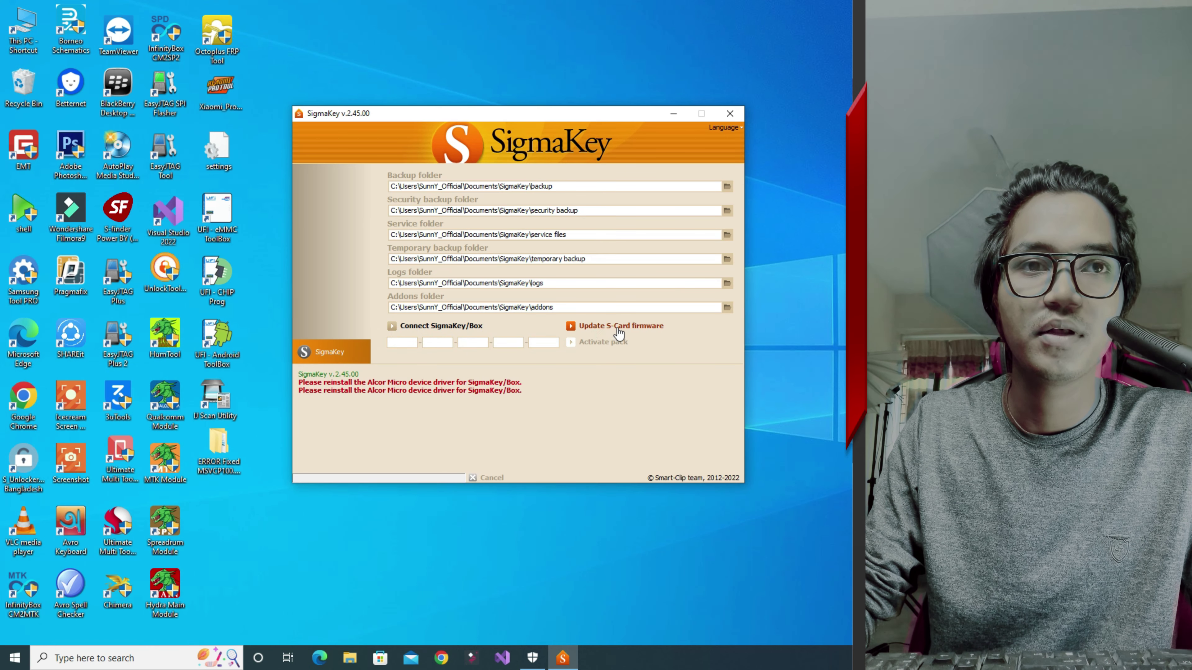
# Step: Run the S-Card firmware update, check the driver message in the log and close SigmaKey
pyautogui.click(595, 329)
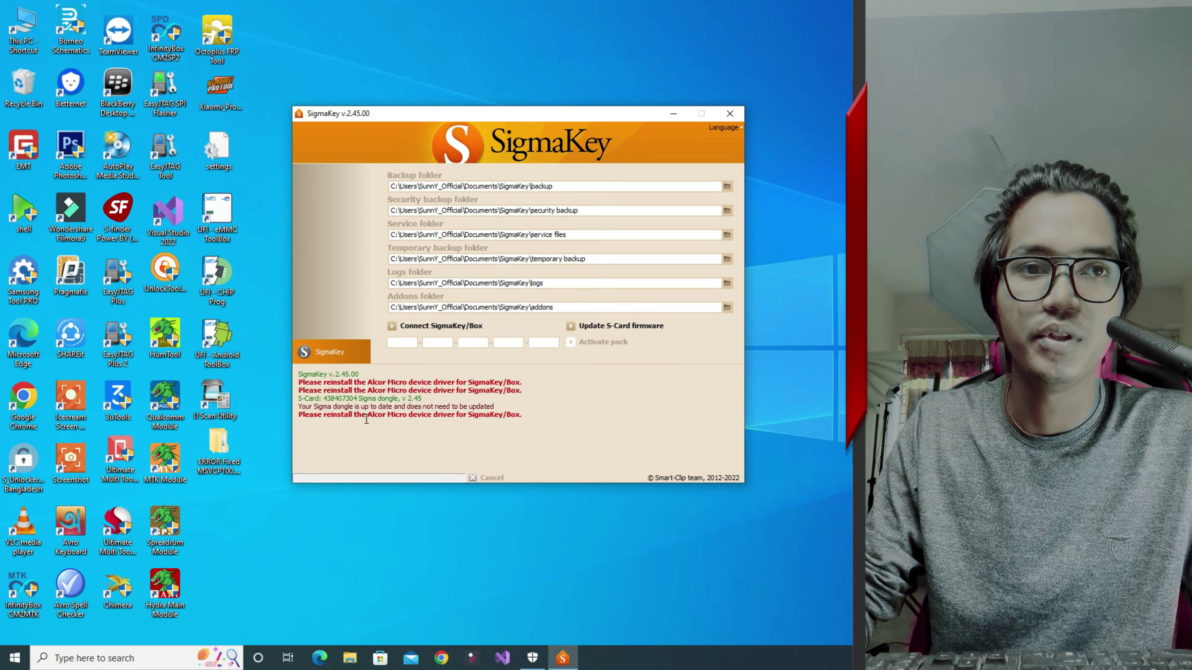
pyautogui.click(392, 418)
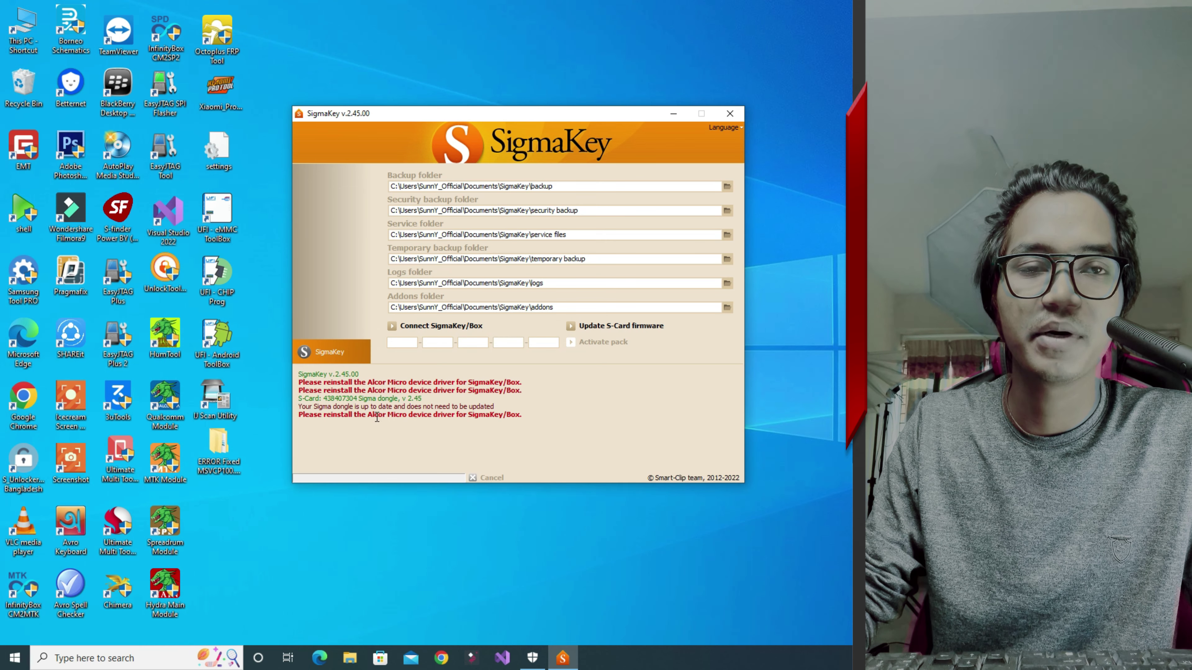
pyautogui.click(724, 115)
# Step: Open the SigmaKey shortcut's file location, look through the files on Local Disk (C:) and close the folder
pyautogui.rightClick(347, 242)
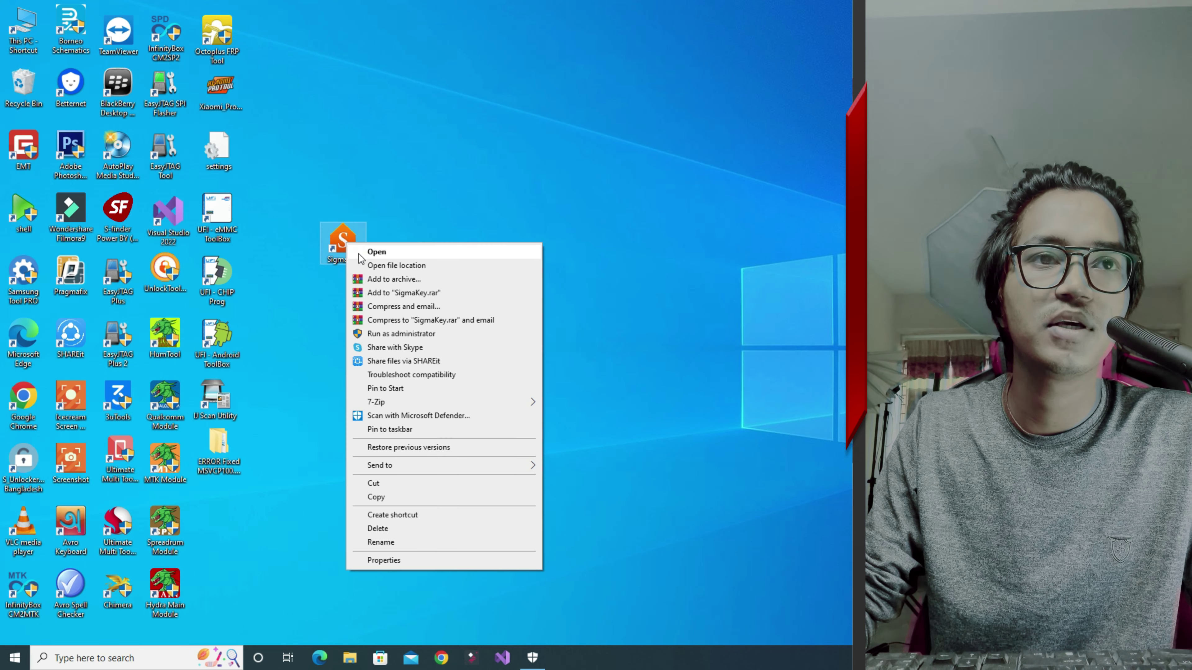
pyautogui.click(389, 265)
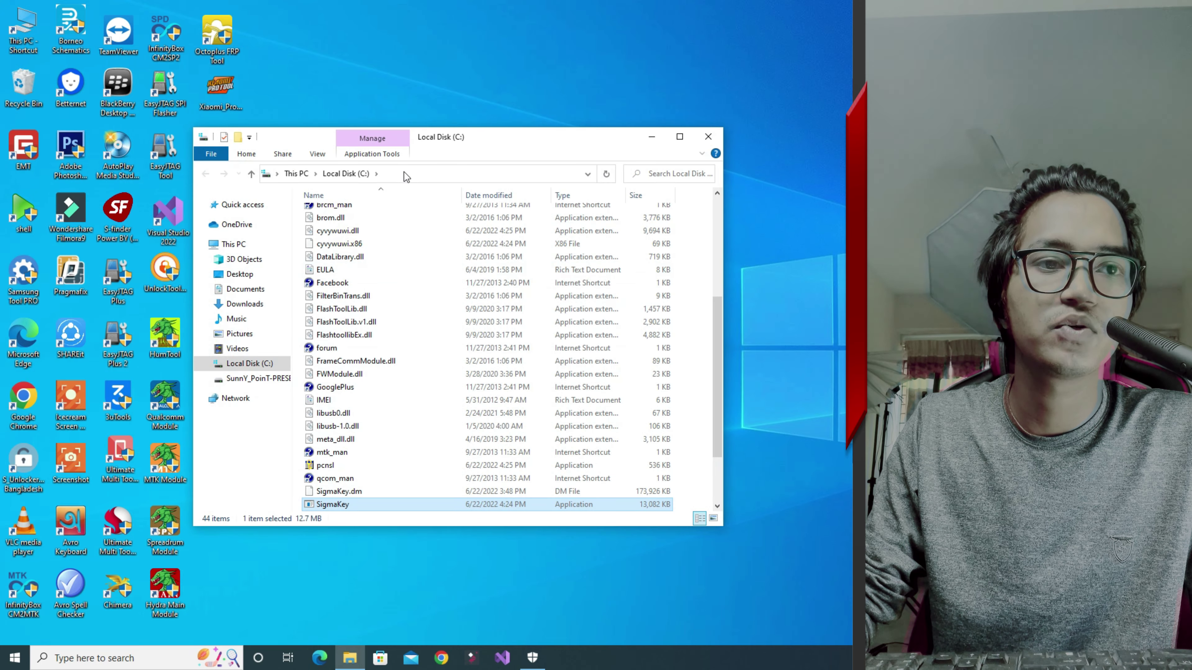
pyautogui.scroll(5, 378, 343)
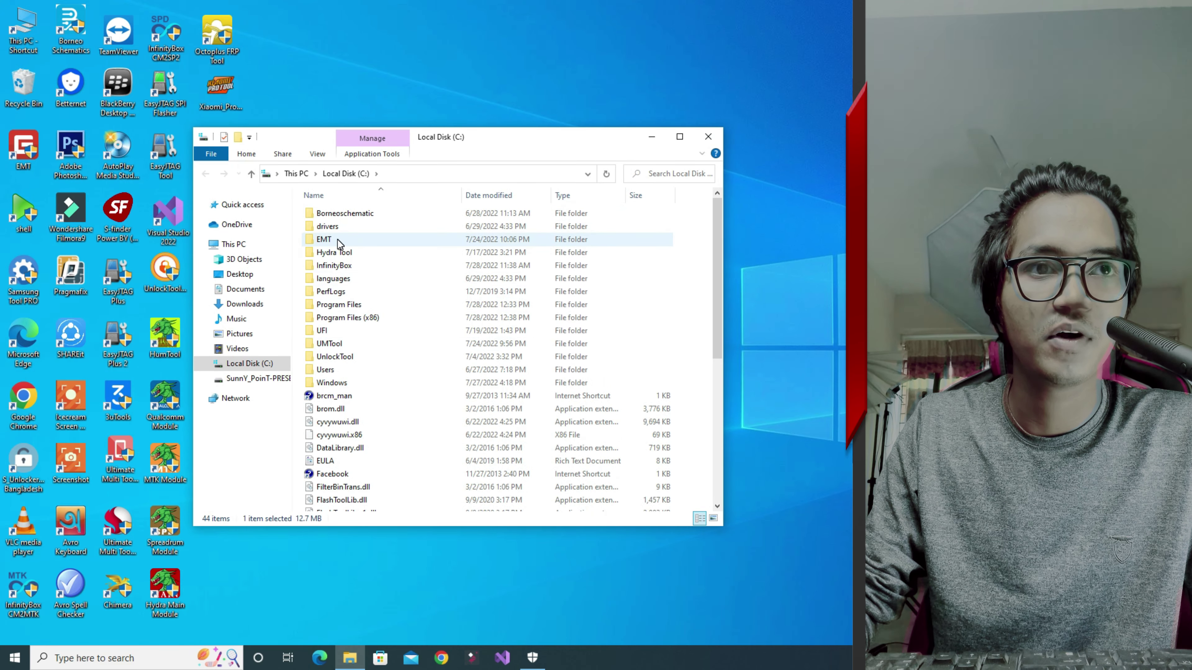
pyautogui.scroll(-6, 360, 319)
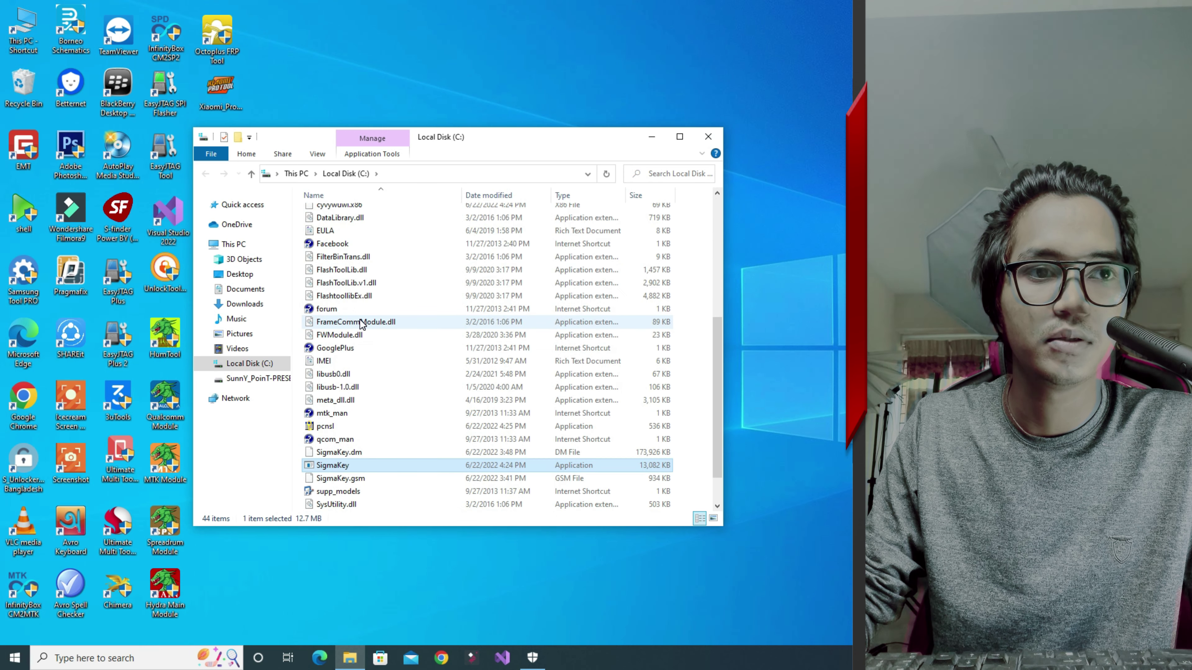
pyautogui.scroll(-1, 360, 320)
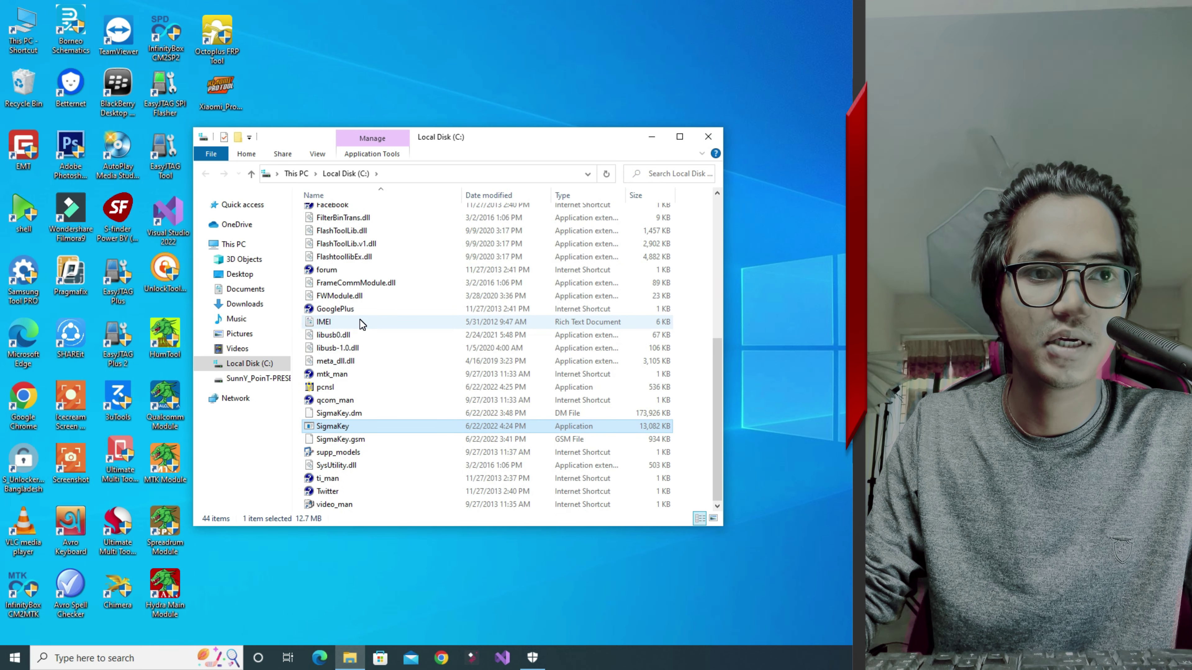
pyautogui.scroll(5, 362, 323)
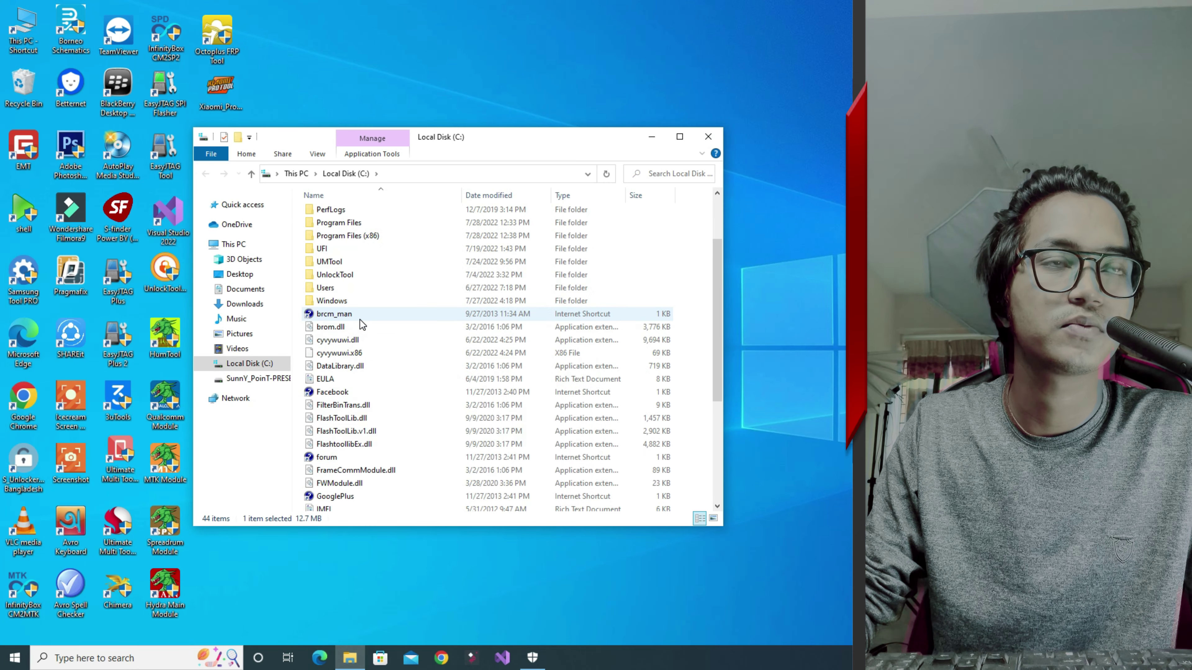
pyautogui.scroll(2, 359, 320)
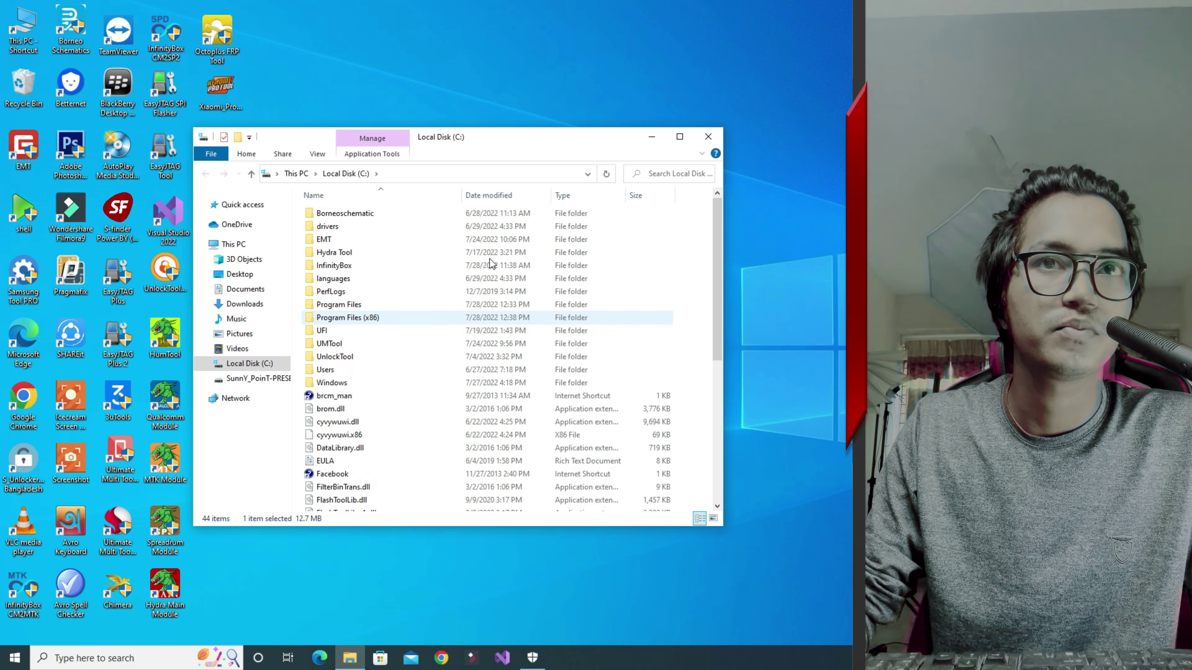
pyautogui.click(718, 140)
# Step: Open the HumTool shortcut's file location and browse to the inner Alcor_Smartcardreader folder inside Driver
pyautogui.rightClick(167, 346)
pyautogui.click(218, 36)
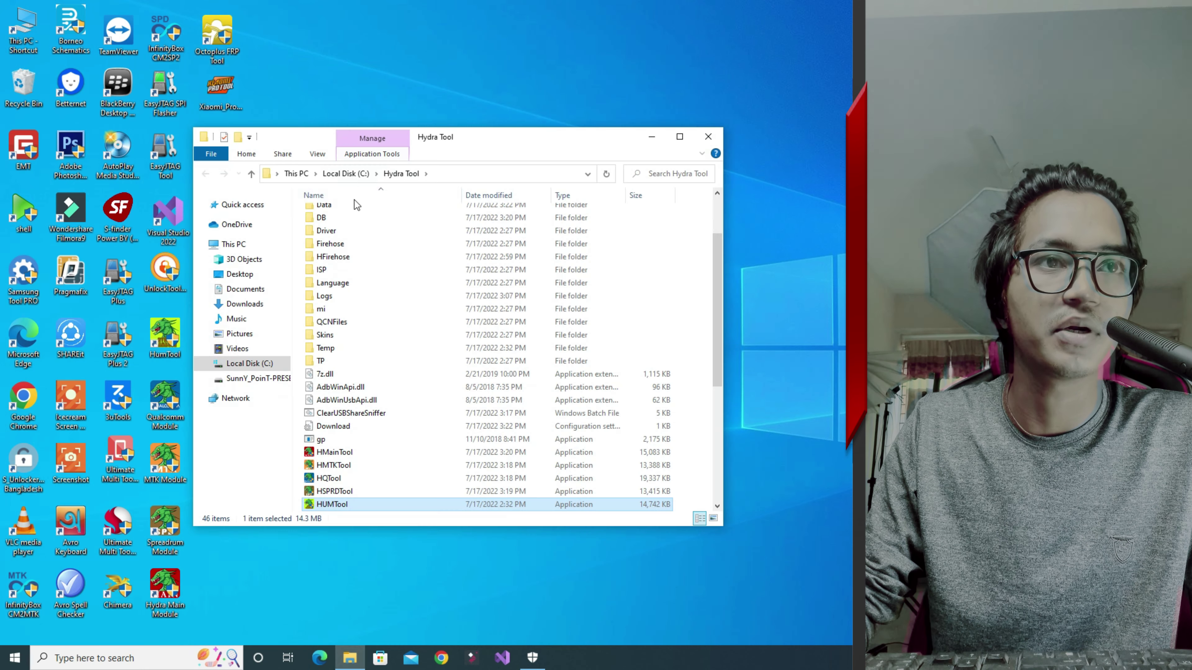
pyautogui.doubleClick(331, 231)
pyautogui.doubleClick(347, 213)
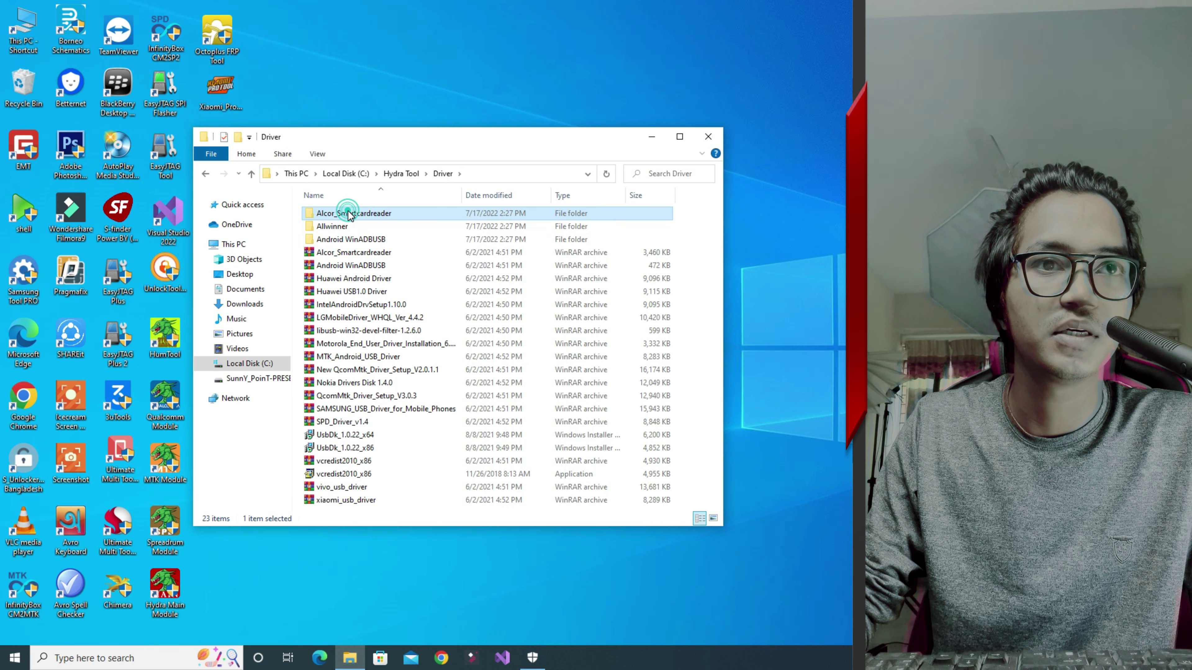
pyautogui.doubleClick(369, 215)
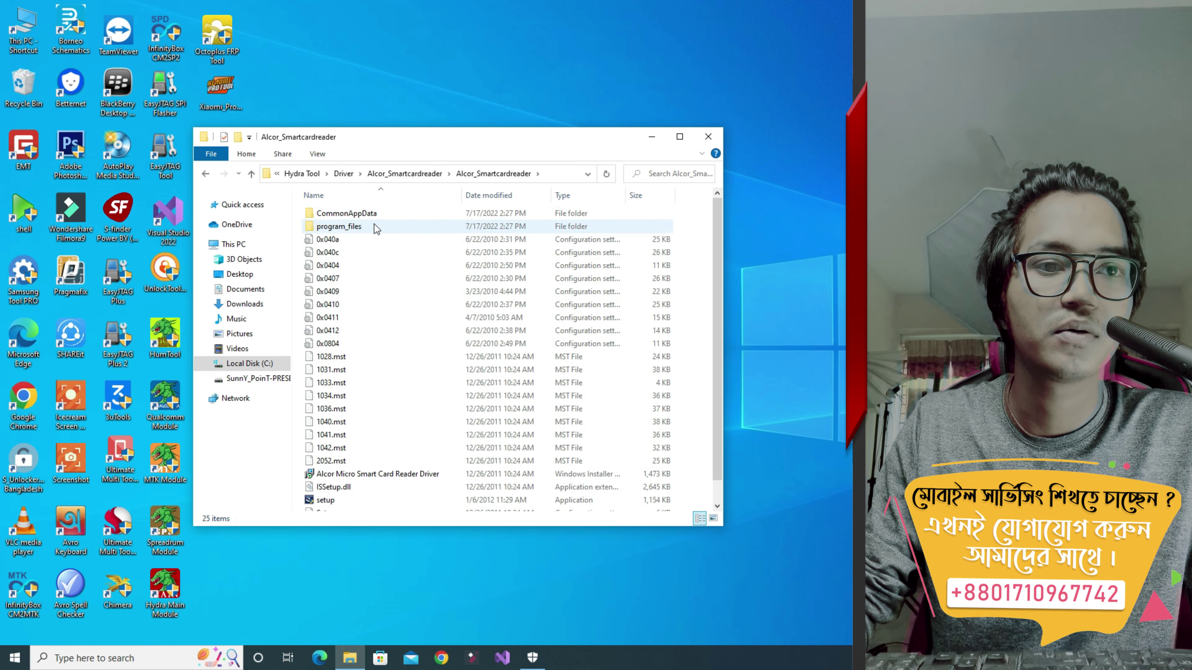
# Step: Try the Alcor Micro Smart Card Reader Driver package, dismiss its warning and run the driver installation from the setup application instead
pyautogui.doubleClick(362, 475)
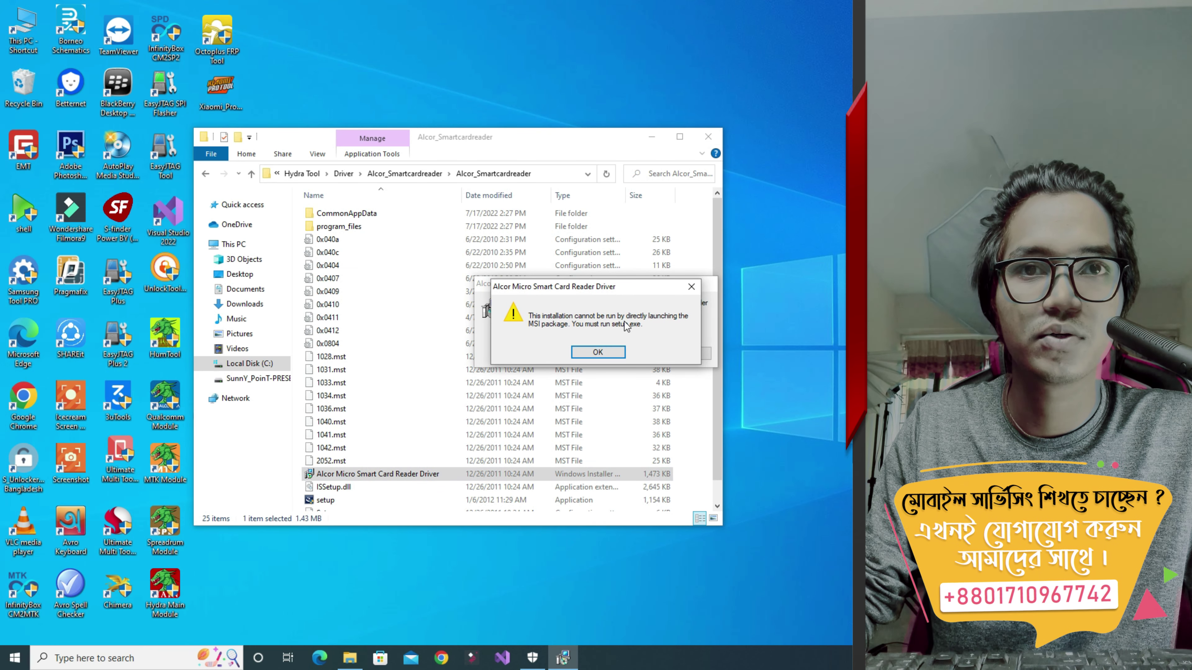
pyautogui.click(598, 352)
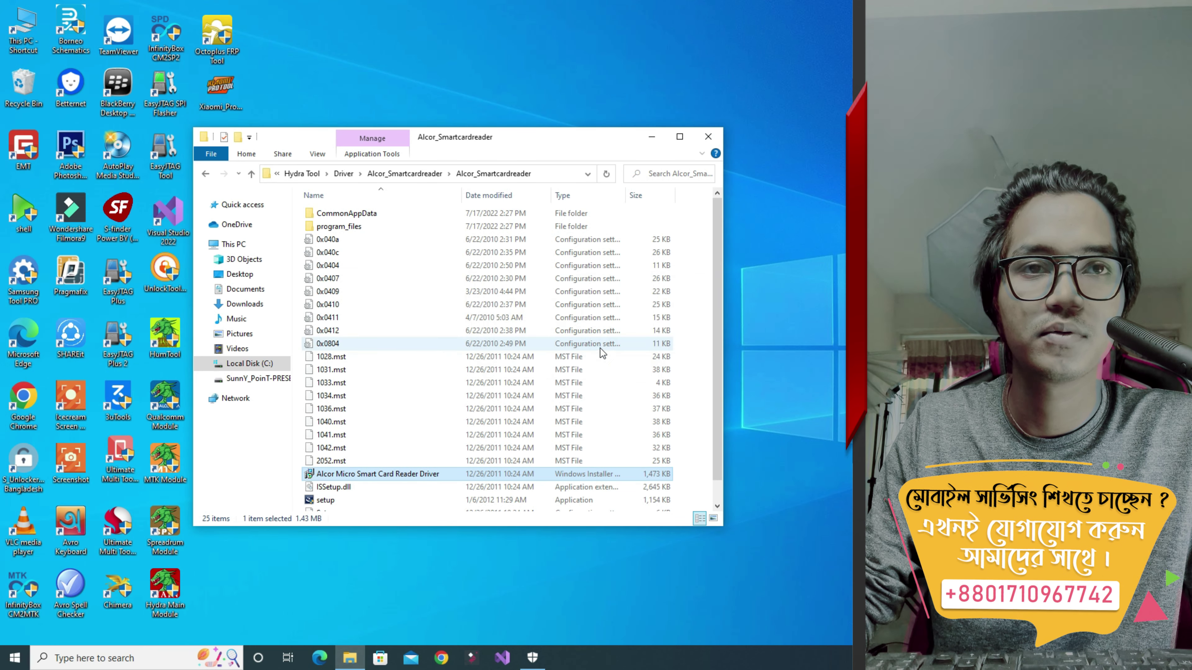
pyautogui.scroll(-1, 355, 483)
pyautogui.click(326, 478)
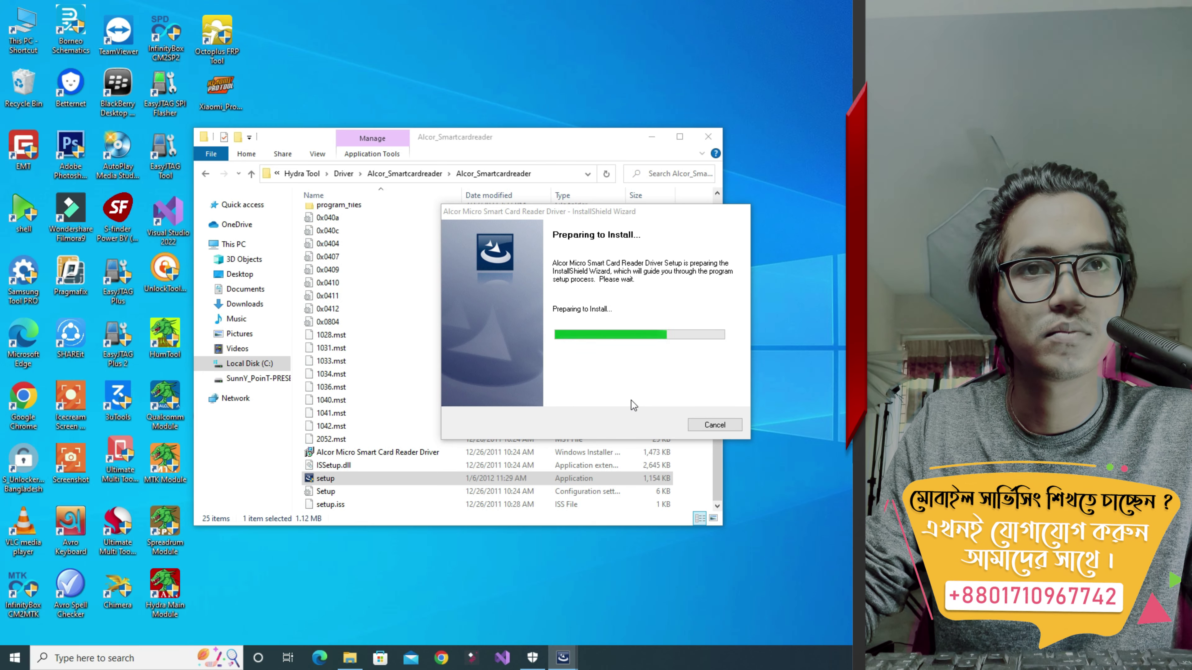
pyautogui.click(664, 437)
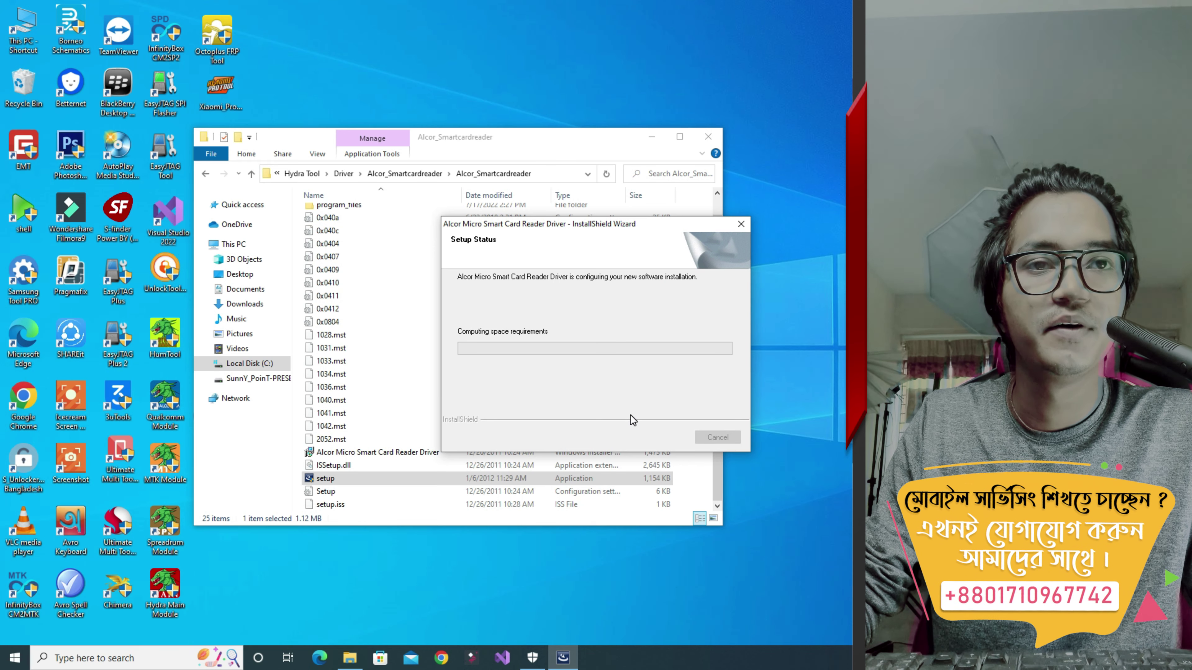
pyautogui.click(665, 438)
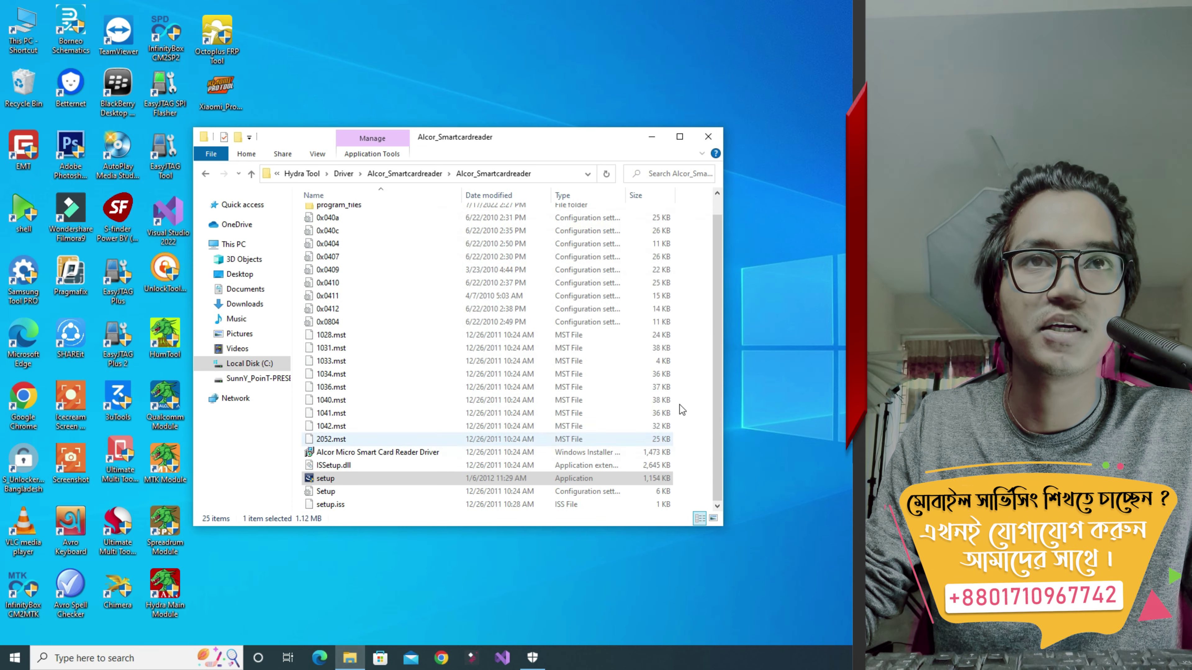
# Step: Minimize the driver folder, relaunch SigmaKey from the desktop and highlight the activation status of packs 2 to 5 in the log
pyautogui.click(652, 136)
pyautogui.rightClick(346, 245)
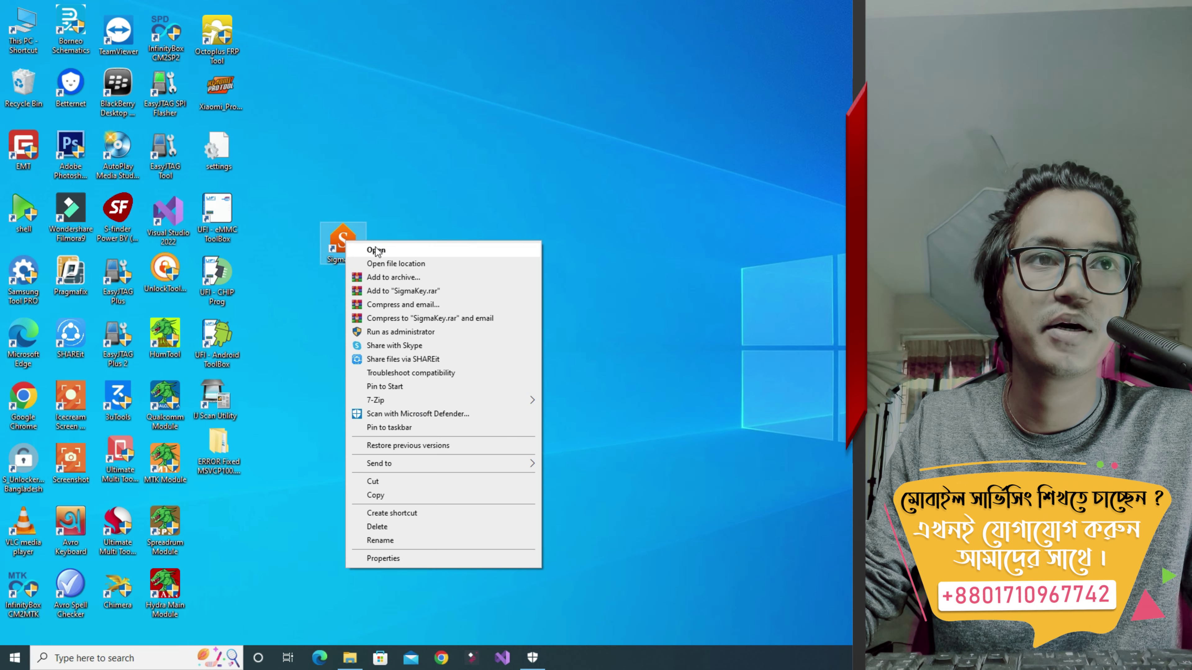
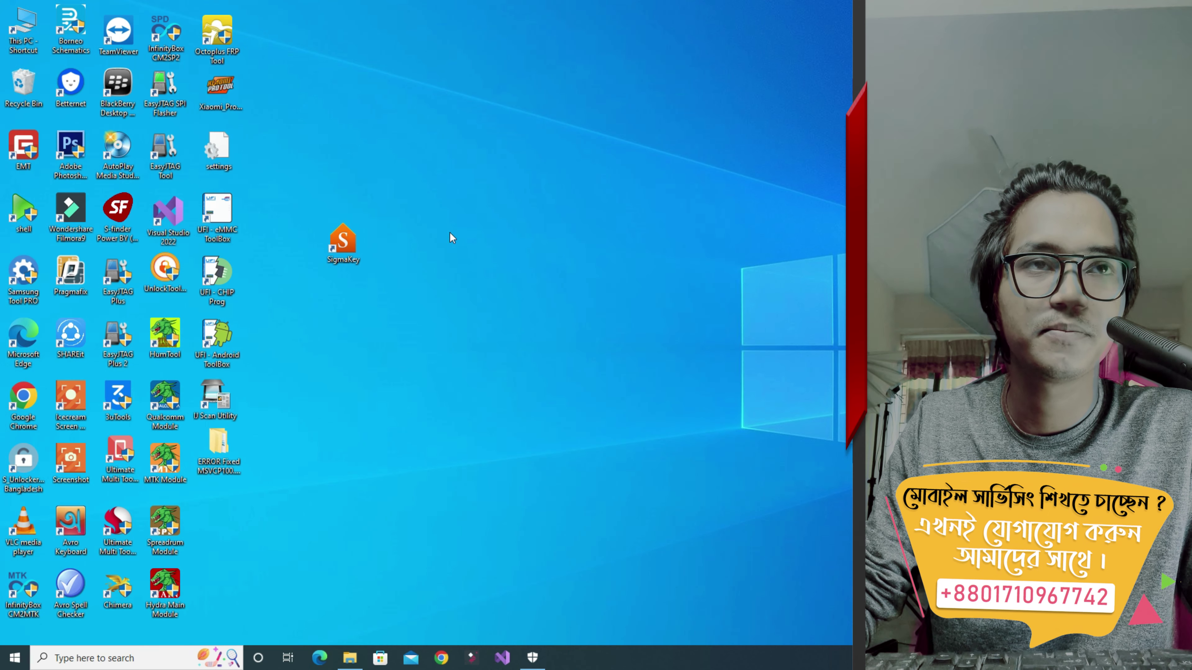
pyautogui.moveTo(531, 139); pyautogui.dragTo(465, 137)
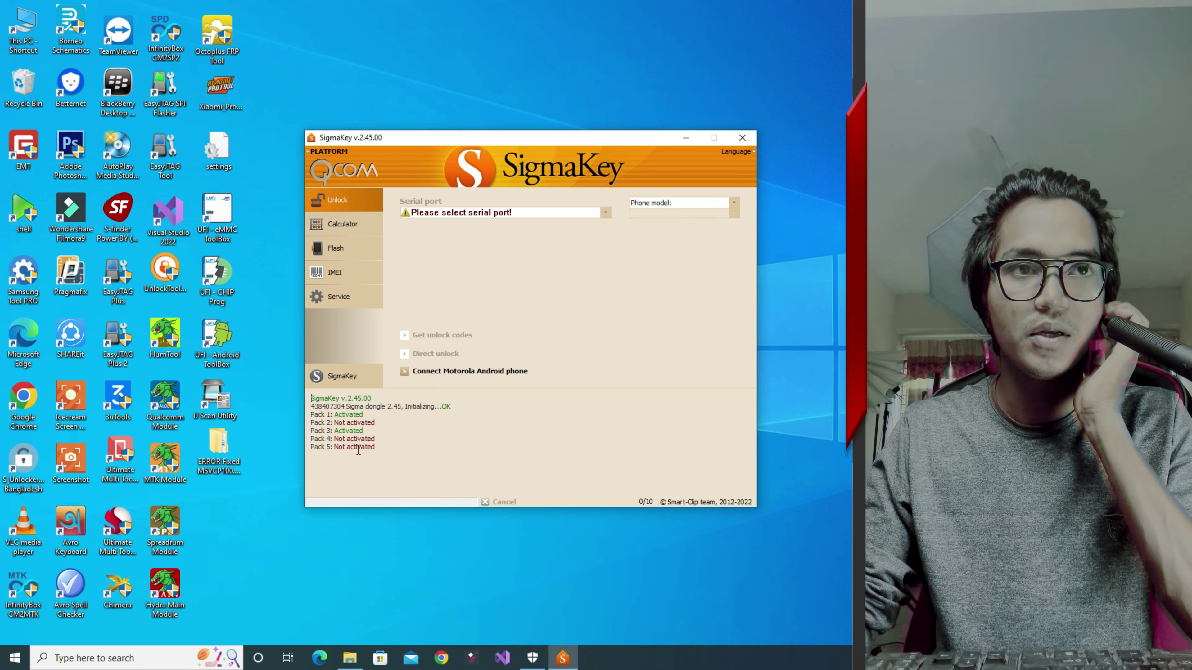
pyautogui.moveTo(334, 422); pyautogui.dragTo(406, 449)
pyautogui.moveTo(334, 438); pyautogui.dragTo(367, 439)
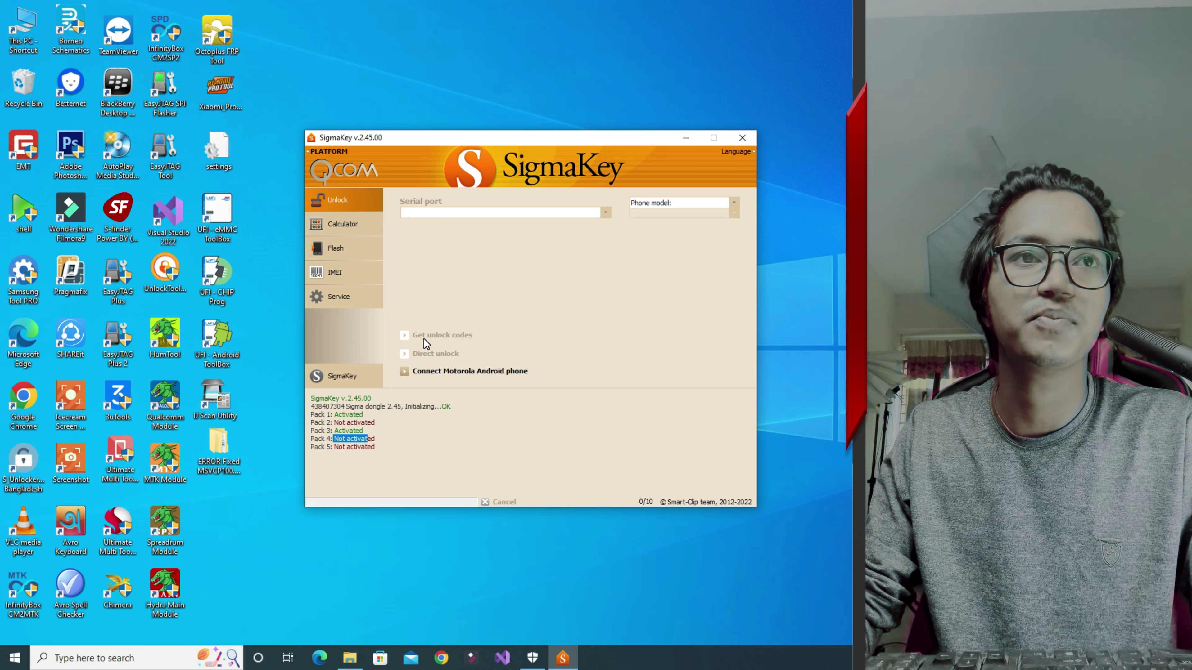
# Step: Switch the platform to MediaTek and view its Calculator and Flash functions, including the flash file chooser
pyautogui.click(309, 151)
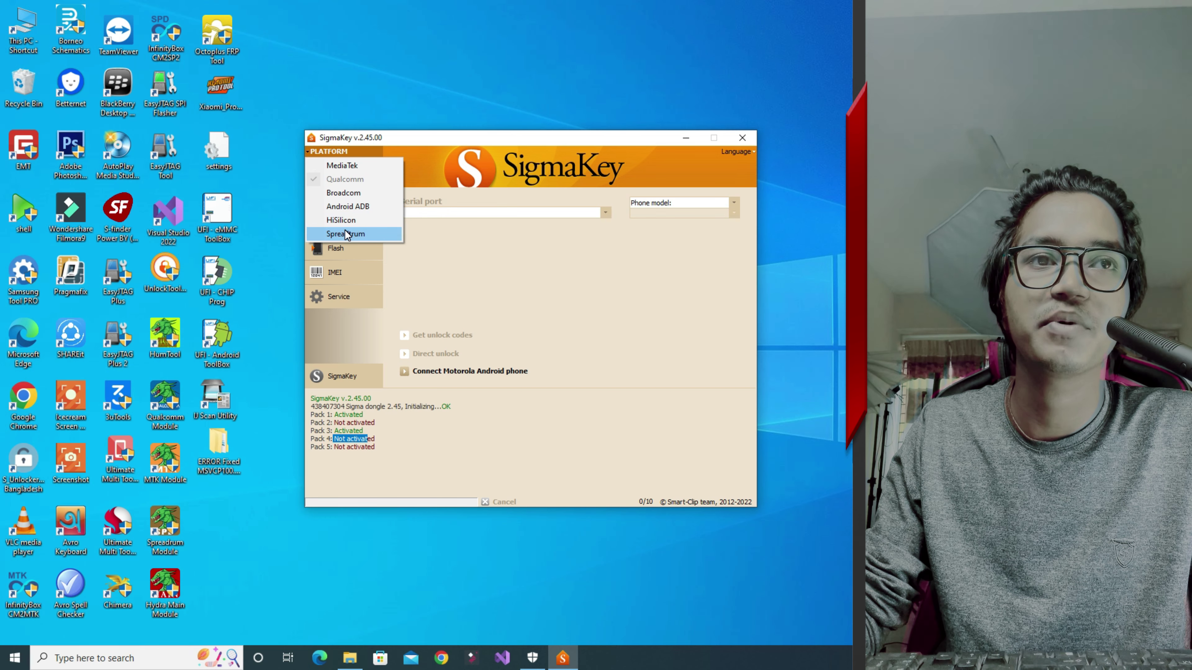
pyautogui.click(350, 166)
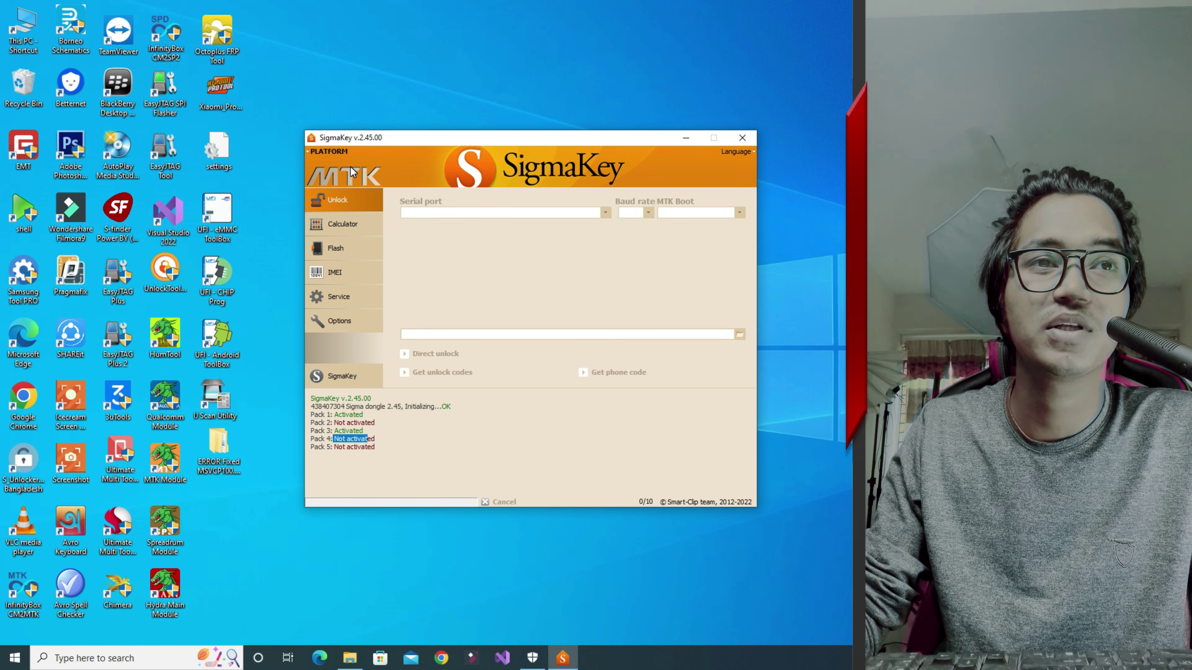
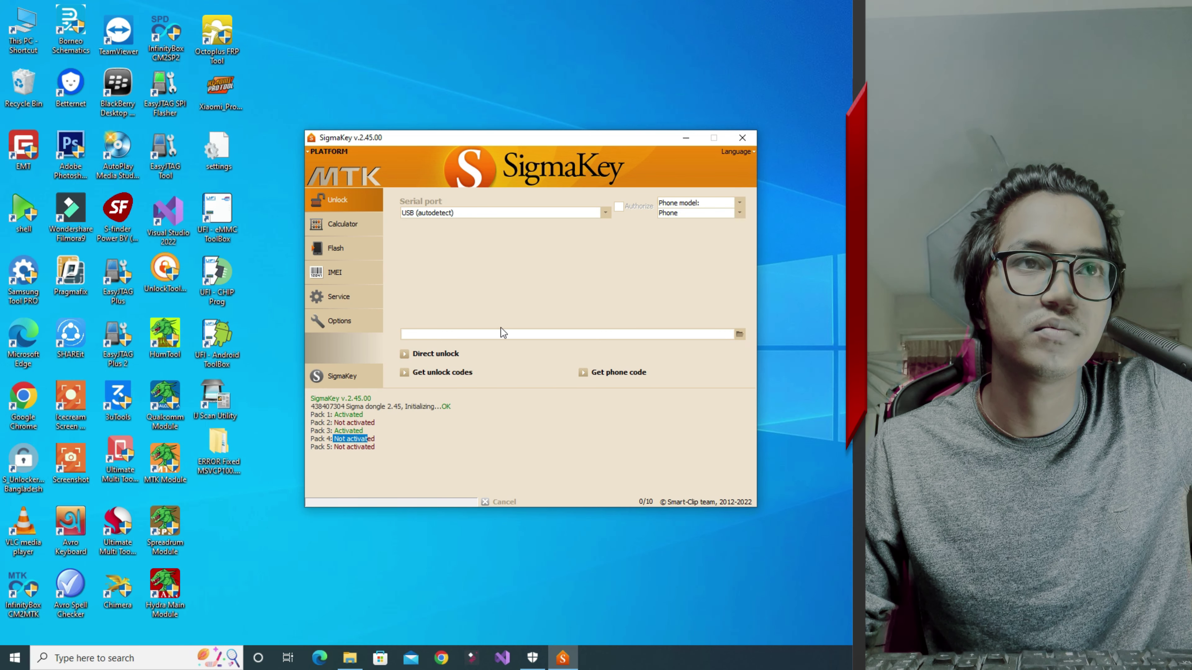
pyautogui.click(346, 227)
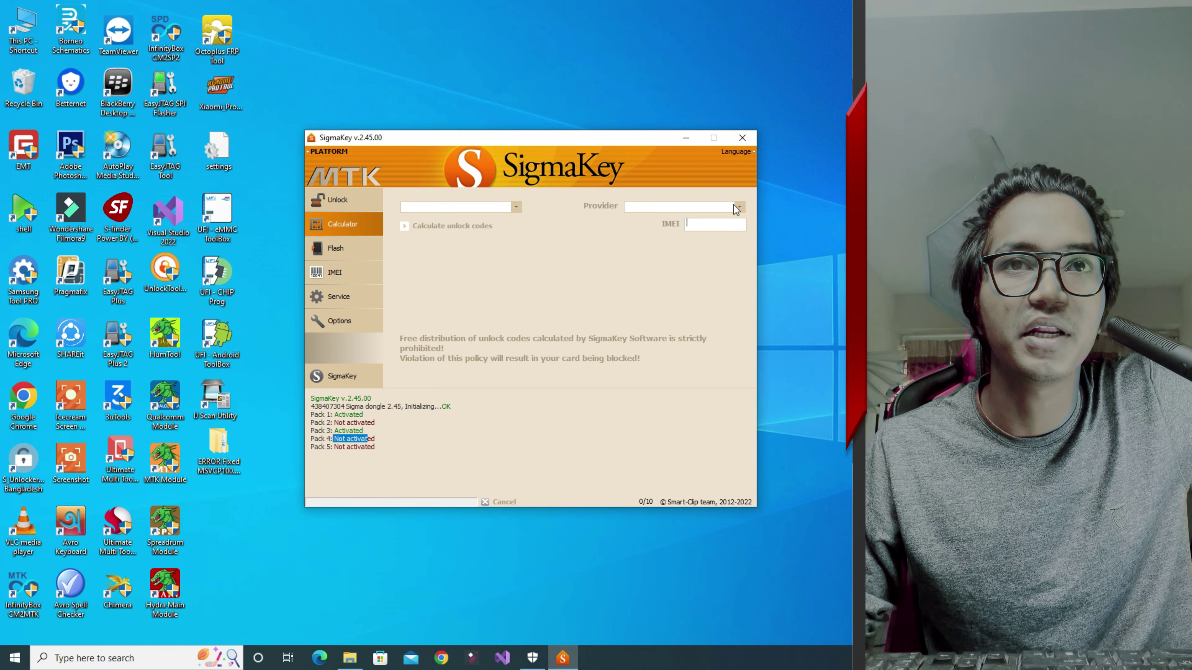
pyautogui.click(343, 252)
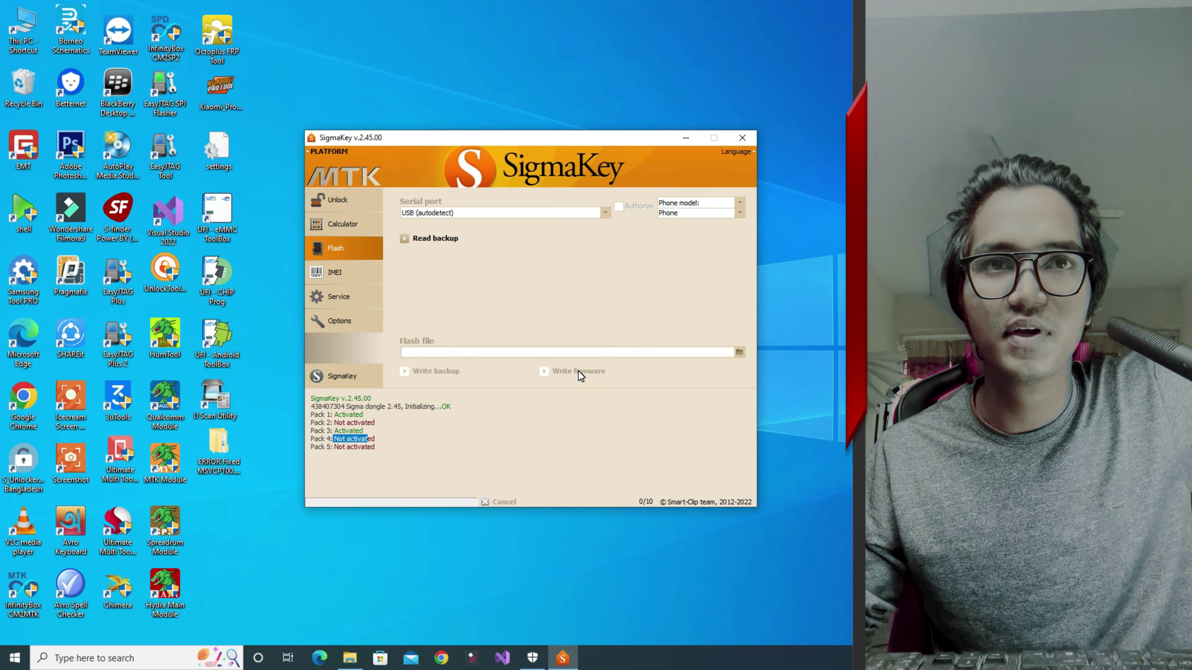
pyautogui.click(739, 353)
pyautogui.press('Escape')
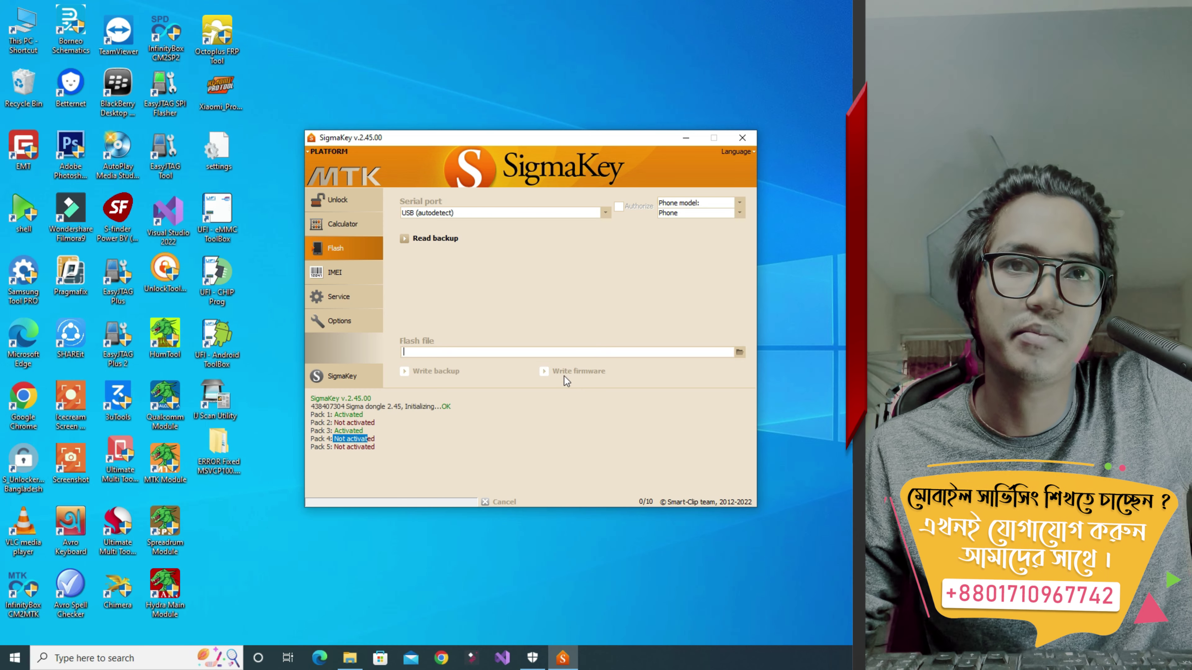
# Step: Try to read a backup over USB (autodetect), dismiss the popup and cancel the operation
pyautogui.click(408, 238)
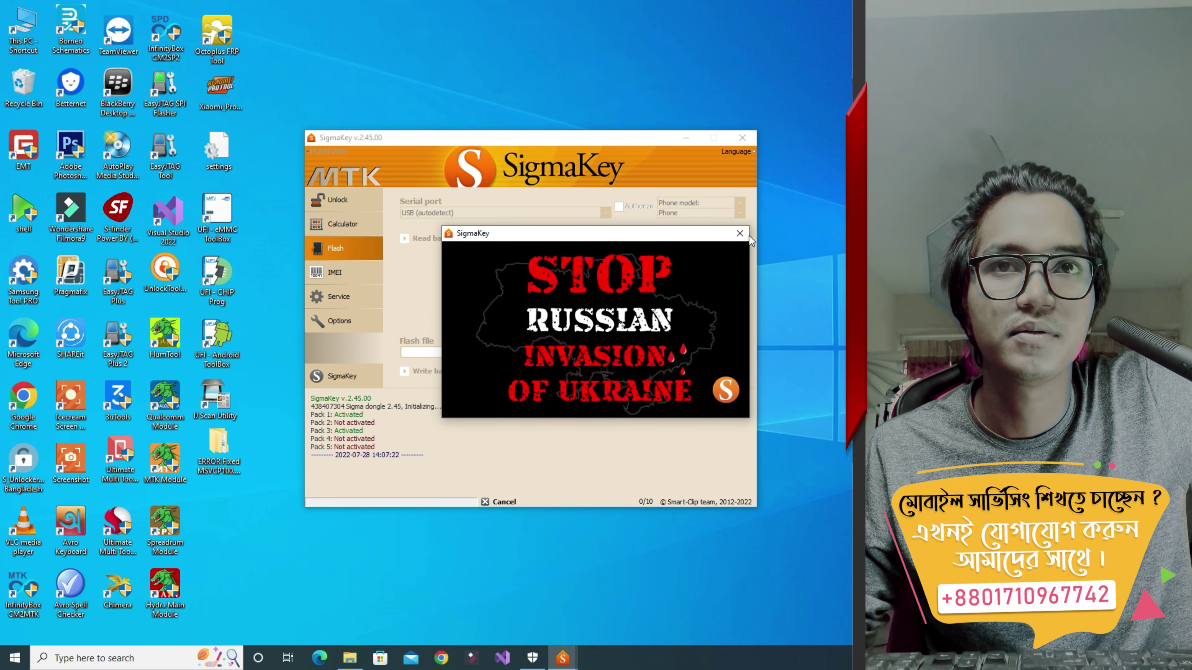
pyautogui.click(740, 234)
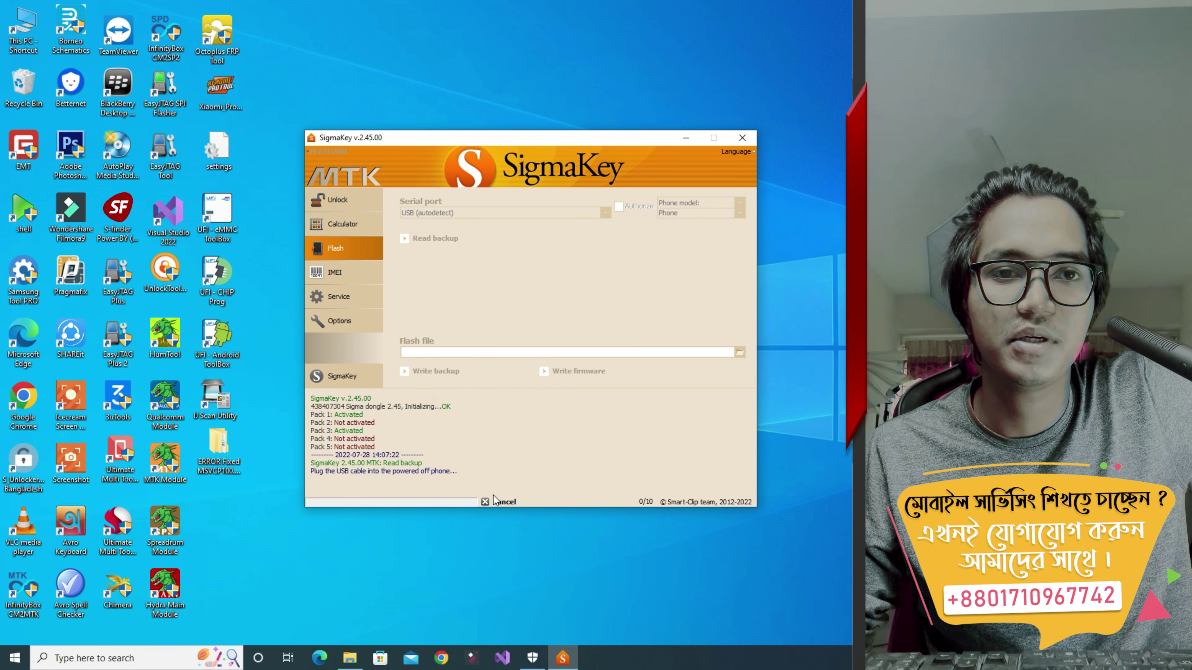
pyautogui.click(503, 502)
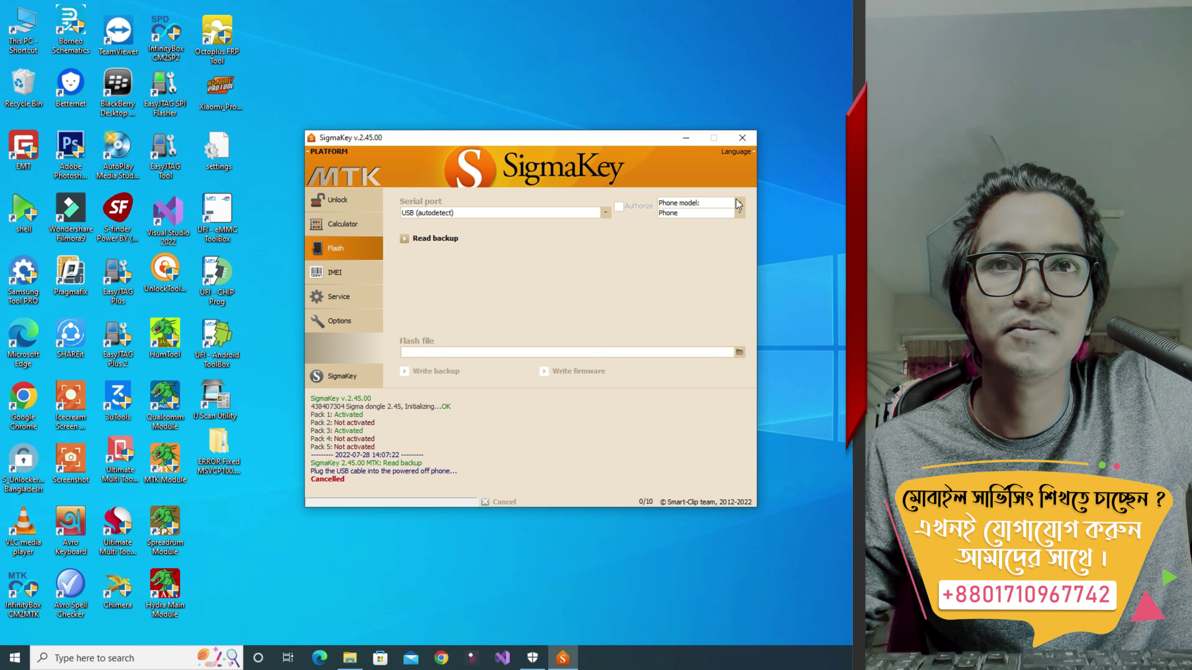
# Step: Look over the generic phone types, and set the phone brand to Realme and the model to Realme C21
pyautogui.click(739, 213)
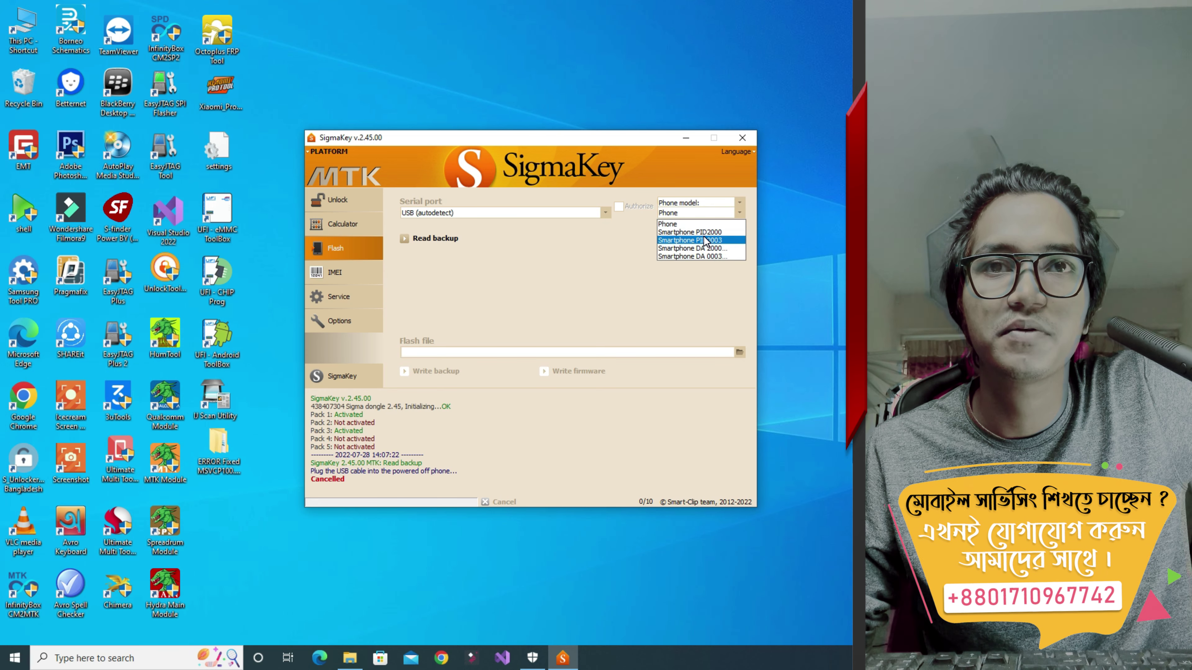
pyautogui.click(739, 212)
pyautogui.click(739, 202)
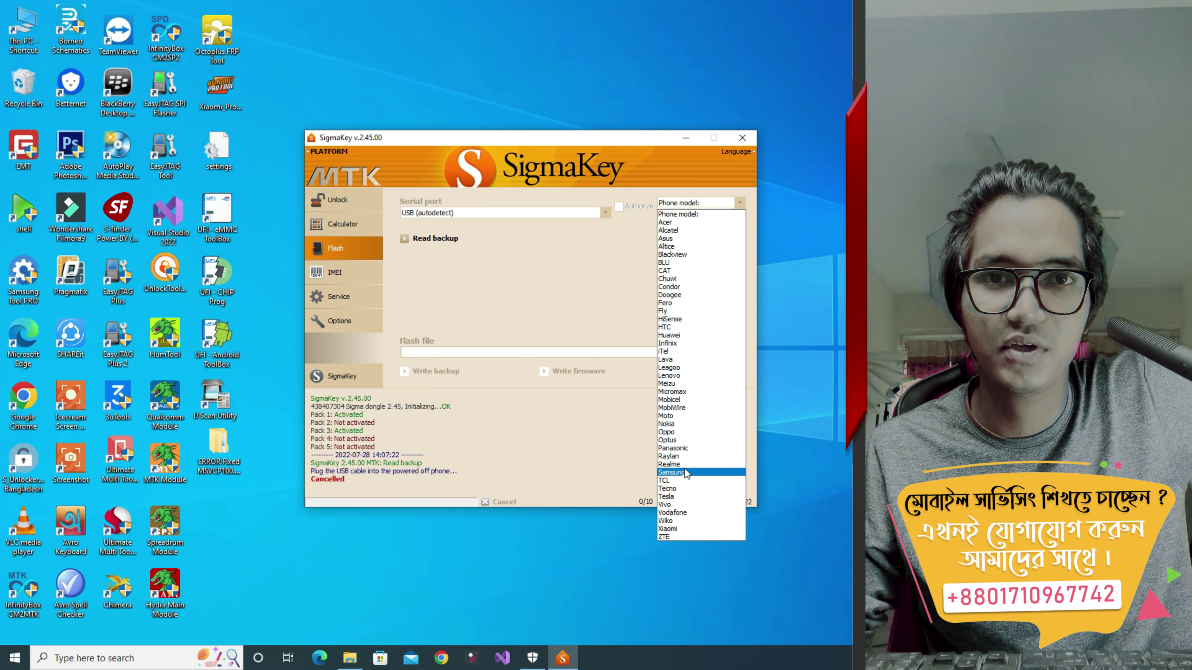
pyautogui.click(680, 465)
pyautogui.click(740, 213)
pyautogui.click(698, 232)
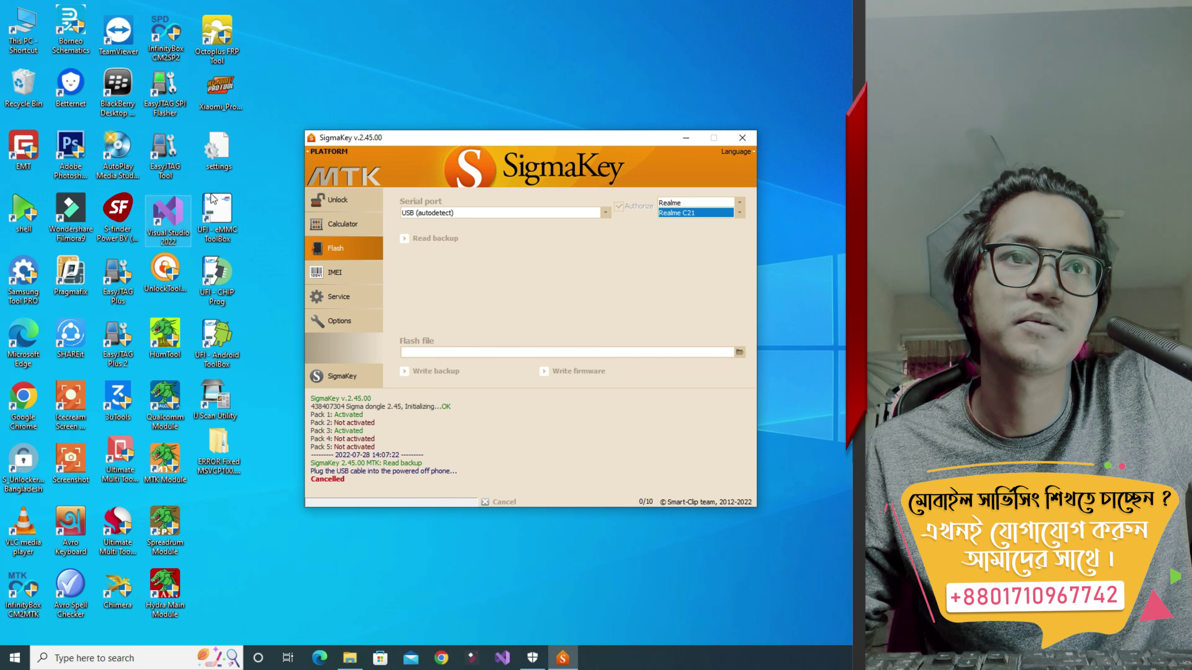
# Step: Set the phone brand to Xiaomi and the model to Xiaomi Redmi 9, and recheck the list of Xiaomi models
pyautogui.click(741, 202)
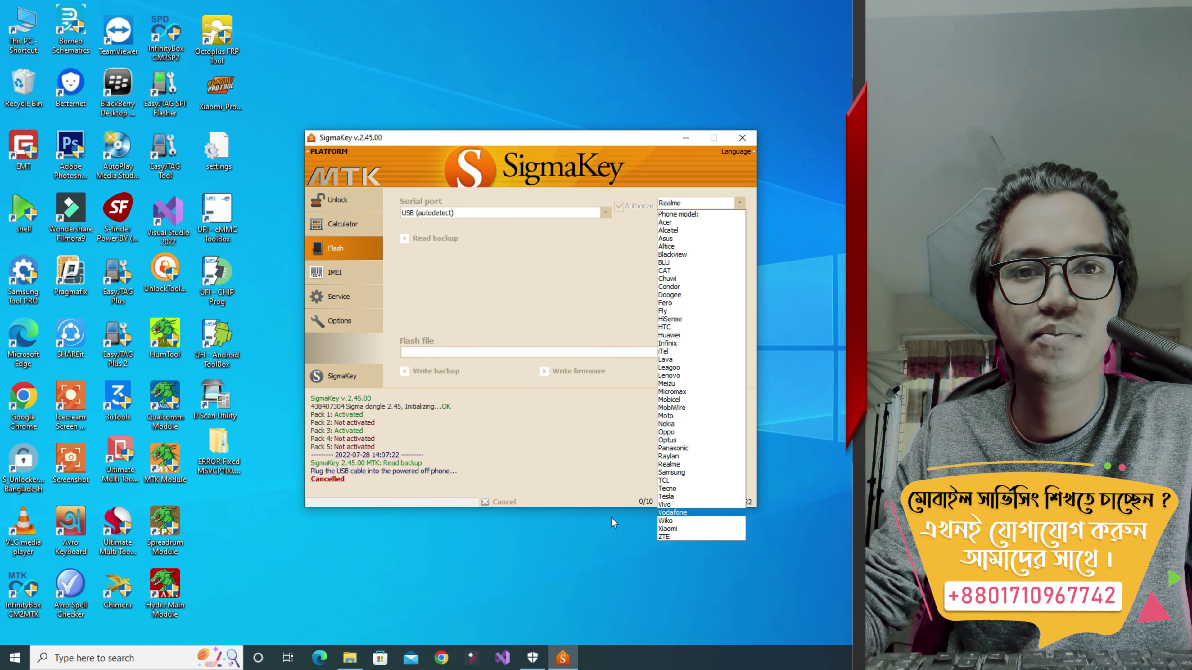
pyautogui.click(689, 528)
pyautogui.click(740, 210)
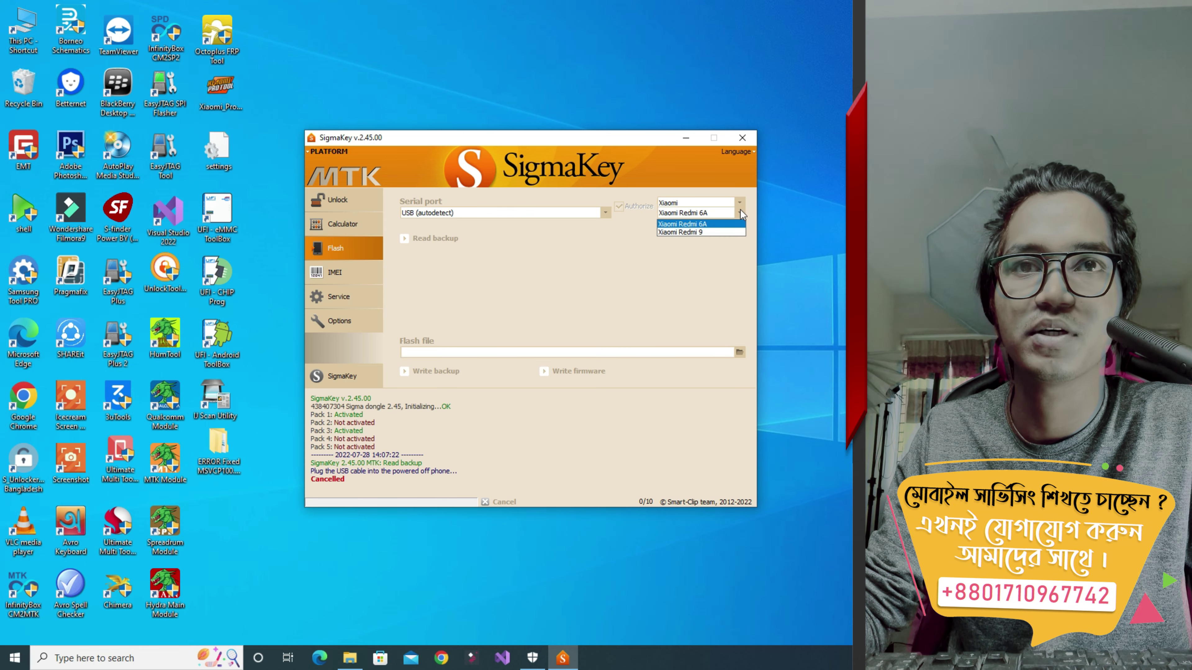
pyautogui.click(688, 231)
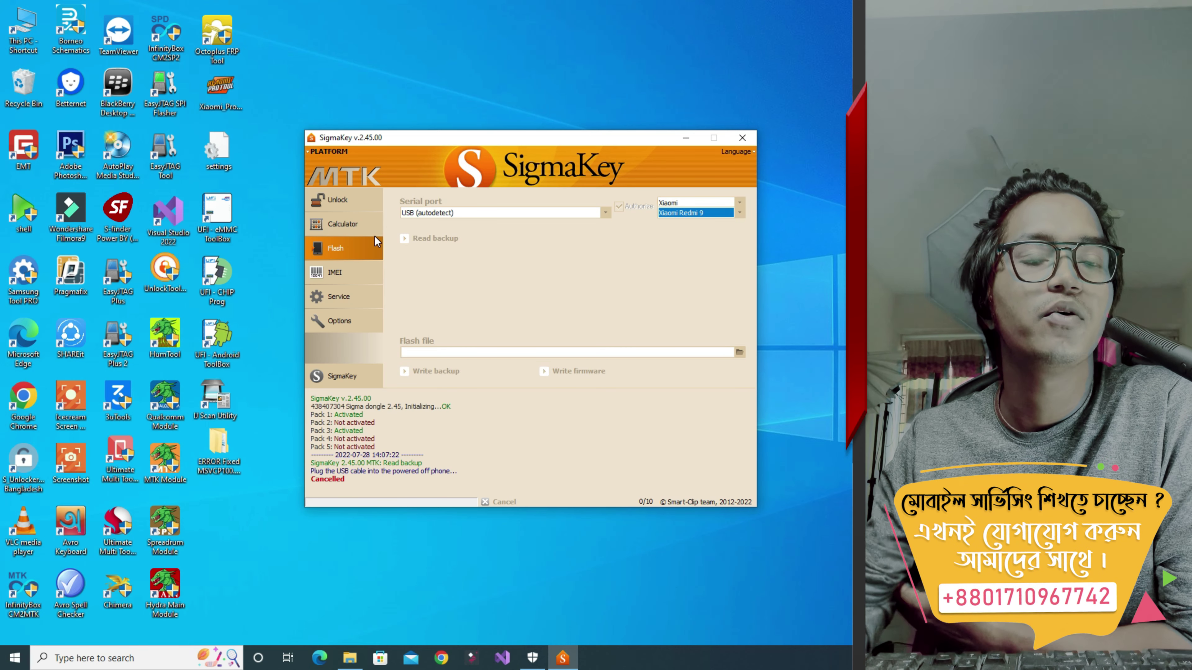
pyautogui.click(741, 211)
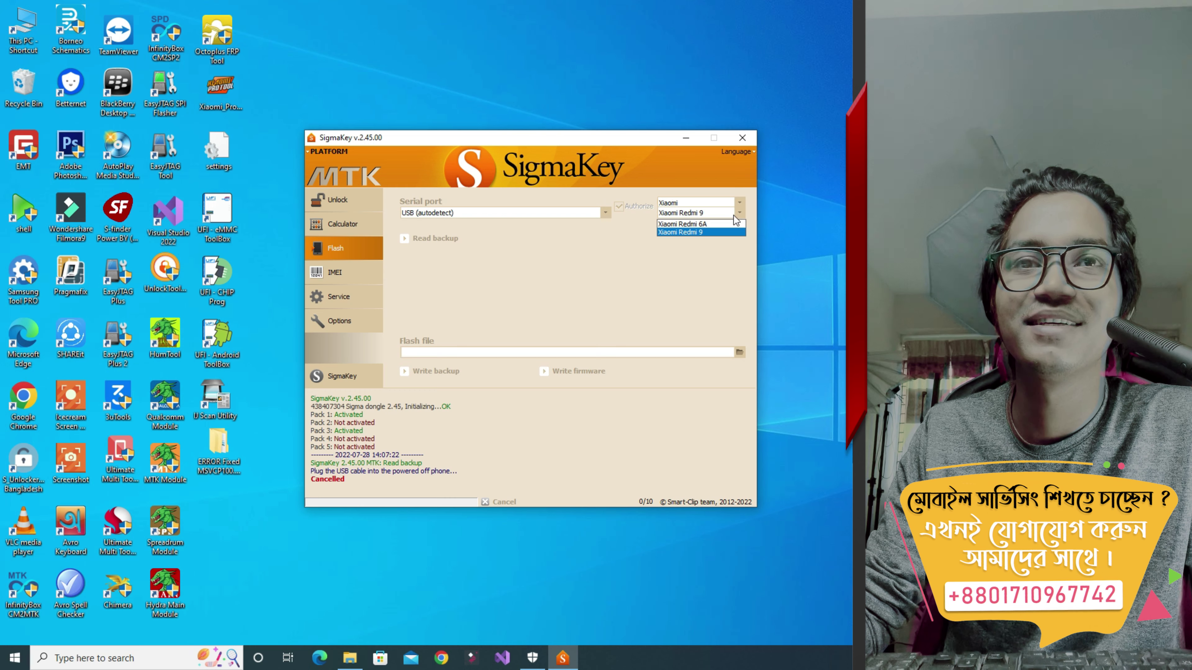
pyautogui.click(738, 207)
# Step: Set the phone brand to Huawei and the model to Huawei AMN-L21
pyautogui.click(739, 203)
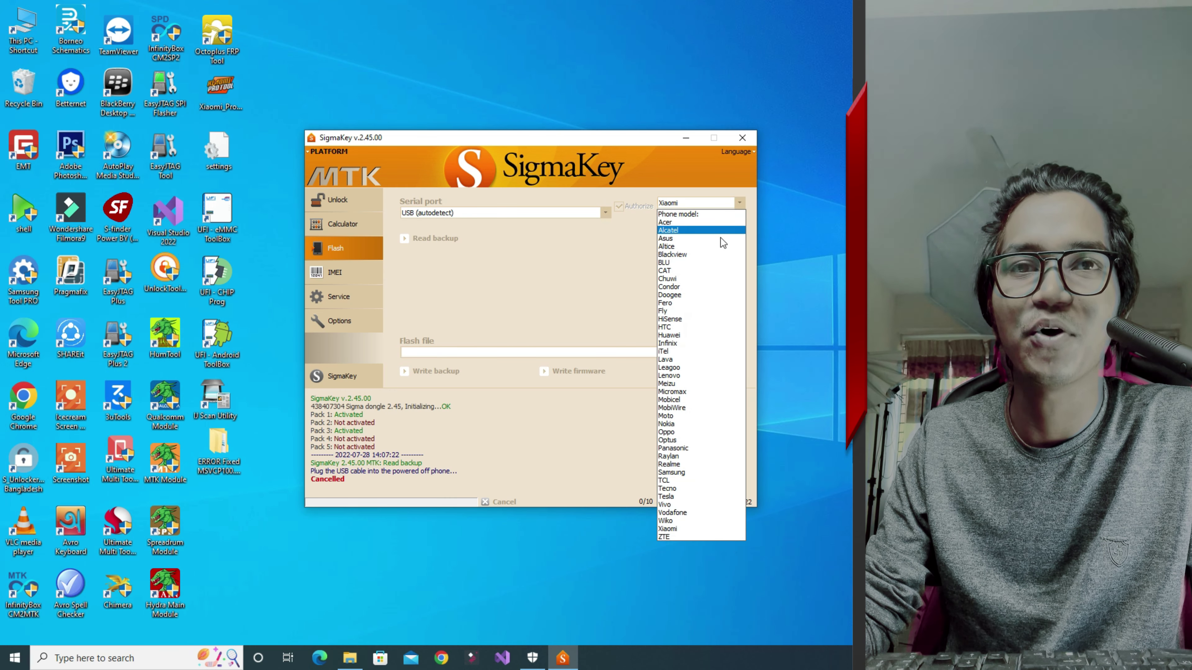
pyautogui.click(682, 333)
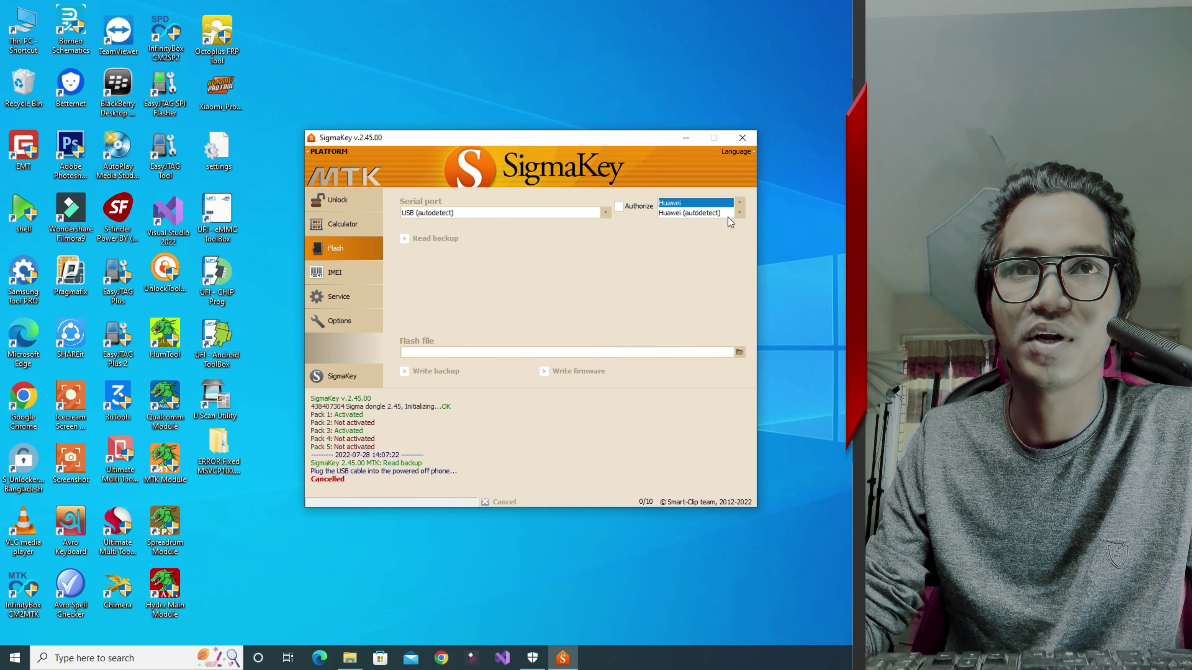
pyautogui.click(738, 212)
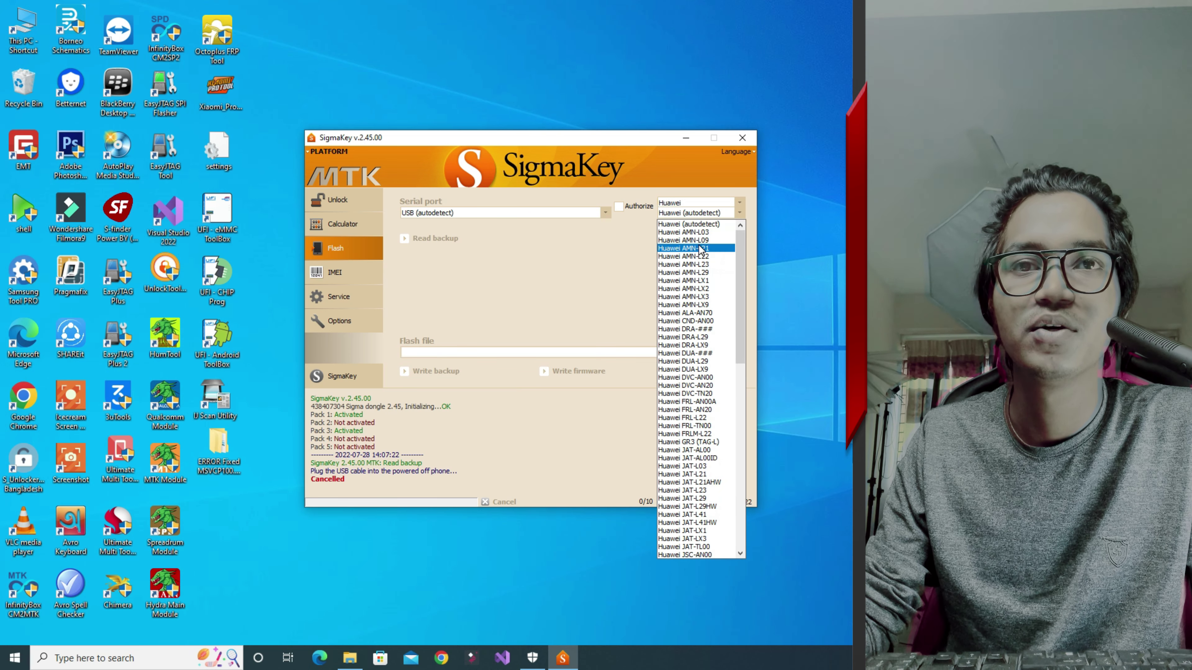
pyautogui.click(699, 249)
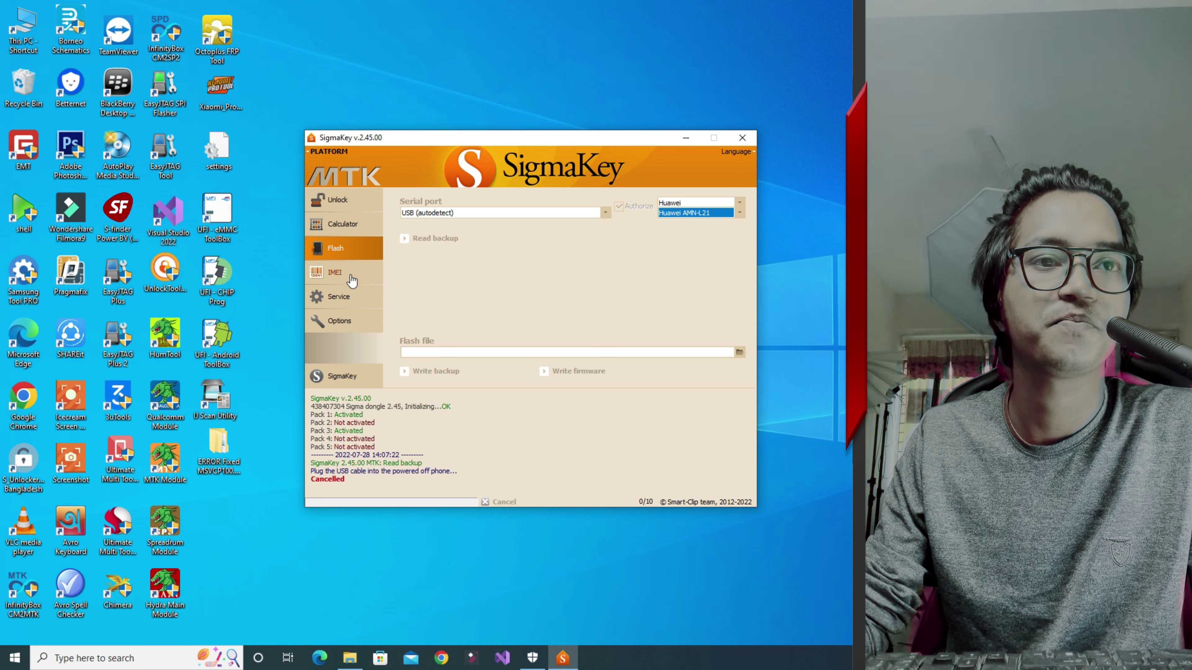
# Step: View the MediaTek IMEI repair fields, the Service functions and the Options settings for the Huawei model
pyautogui.click(334, 276)
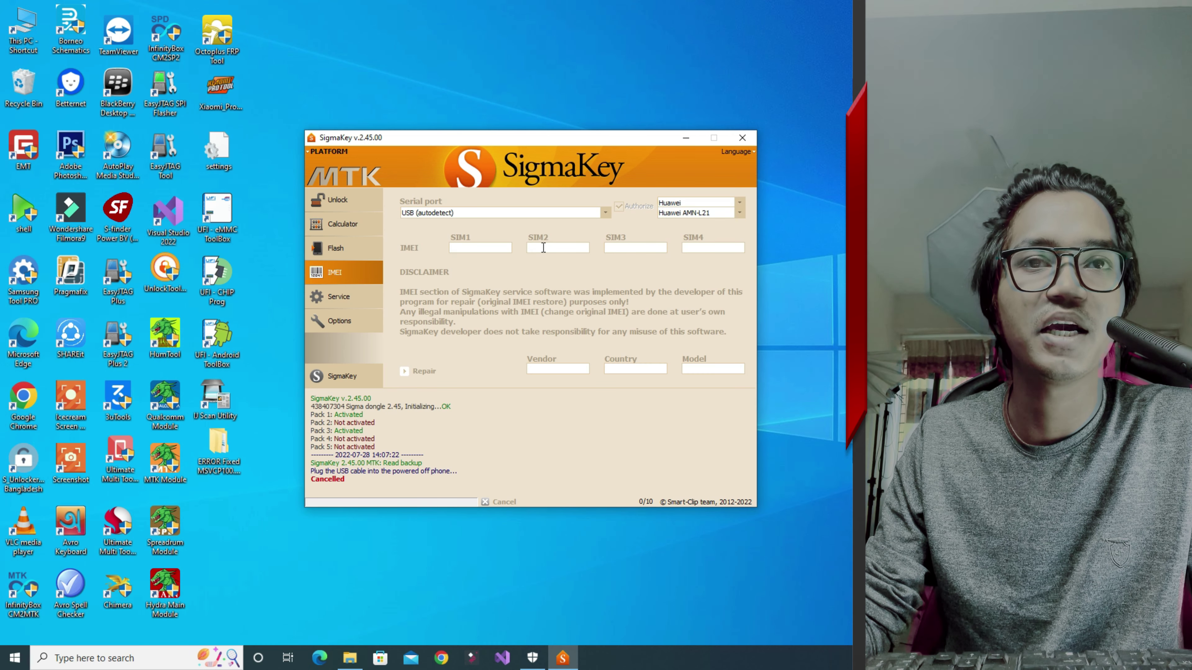
pyautogui.click(620, 247)
pyautogui.click(697, 246)
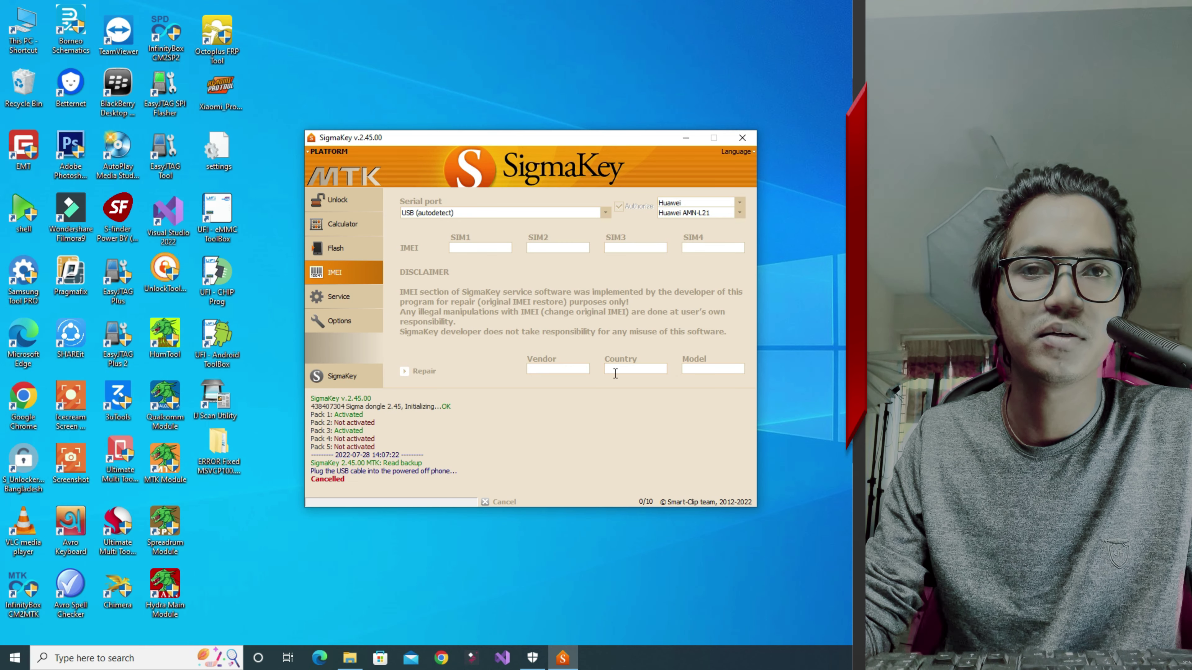
pyautogui.click(338, 296)
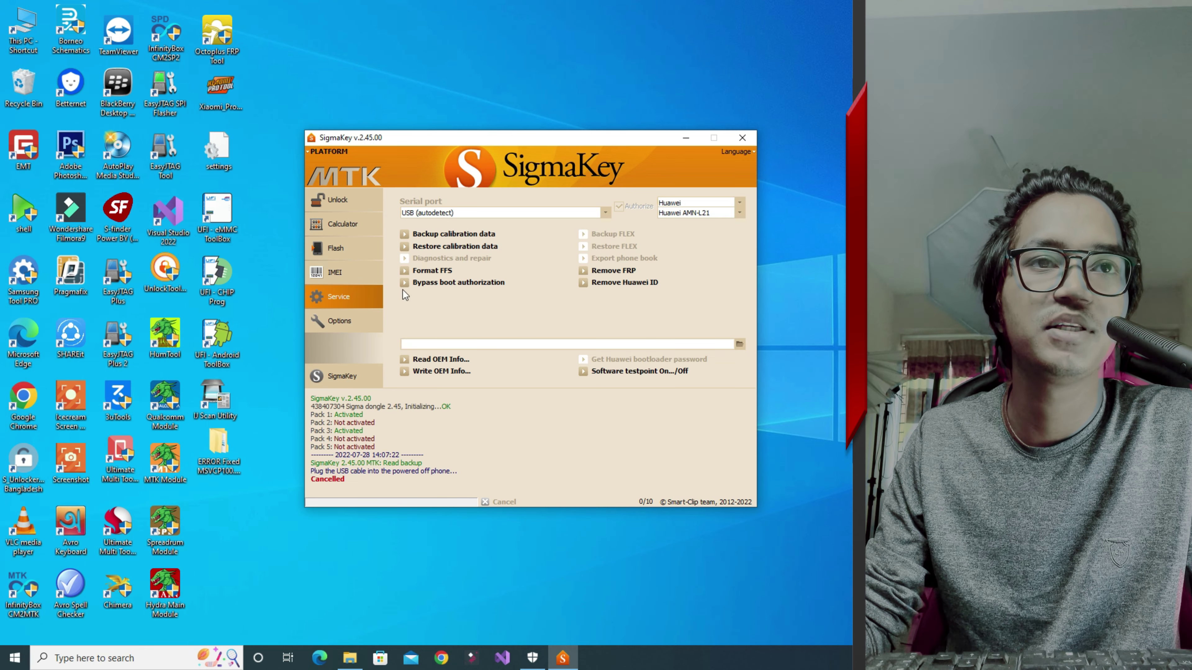
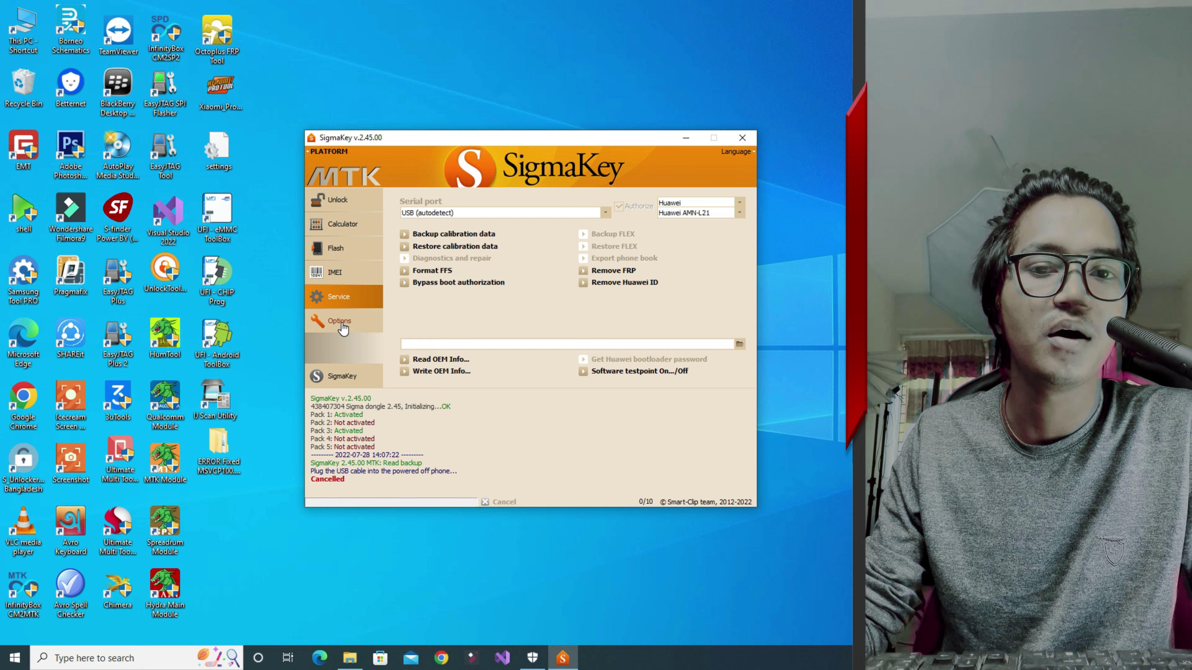
pyautogui.click(342, 323)
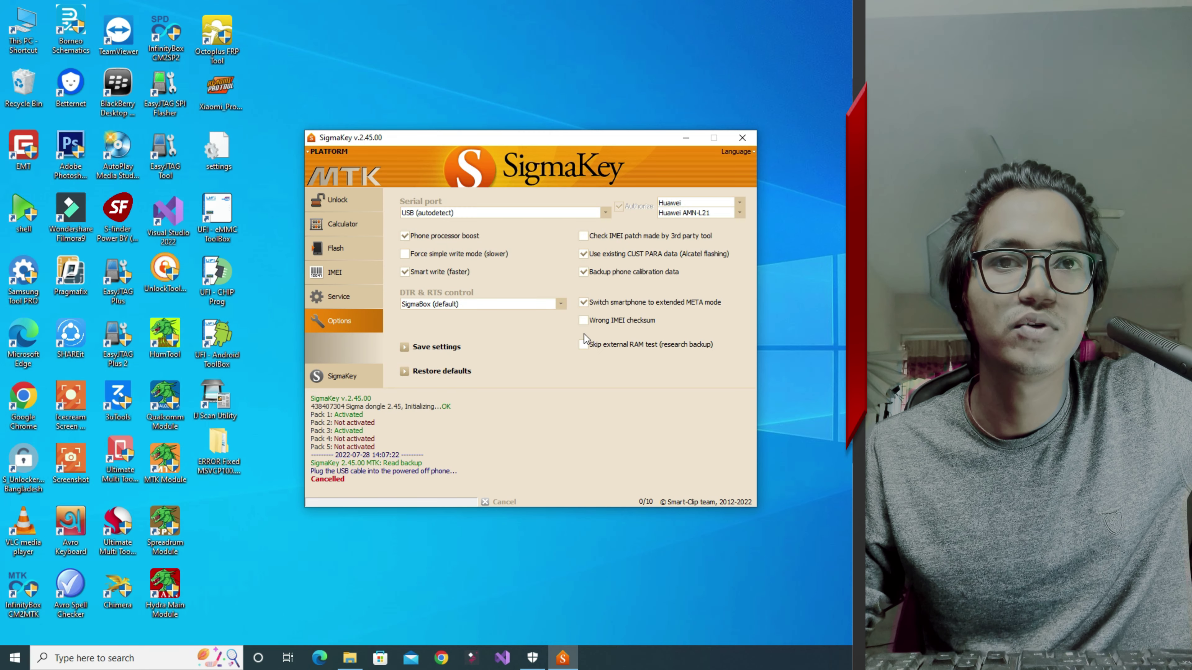
# Step: Switch the platform to Qualcomm and look through its Unlock, Calculator, Flash, IMEI and Service functions
pyautogui.click(322, 152)
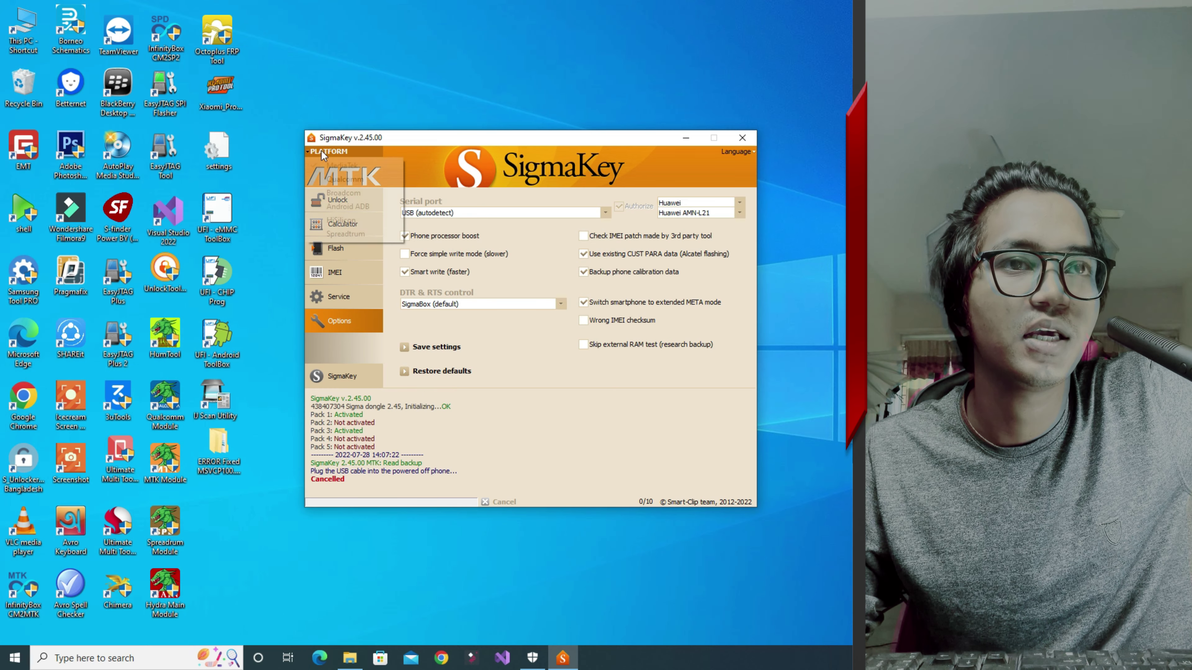
pyautogui.click(356, 181)
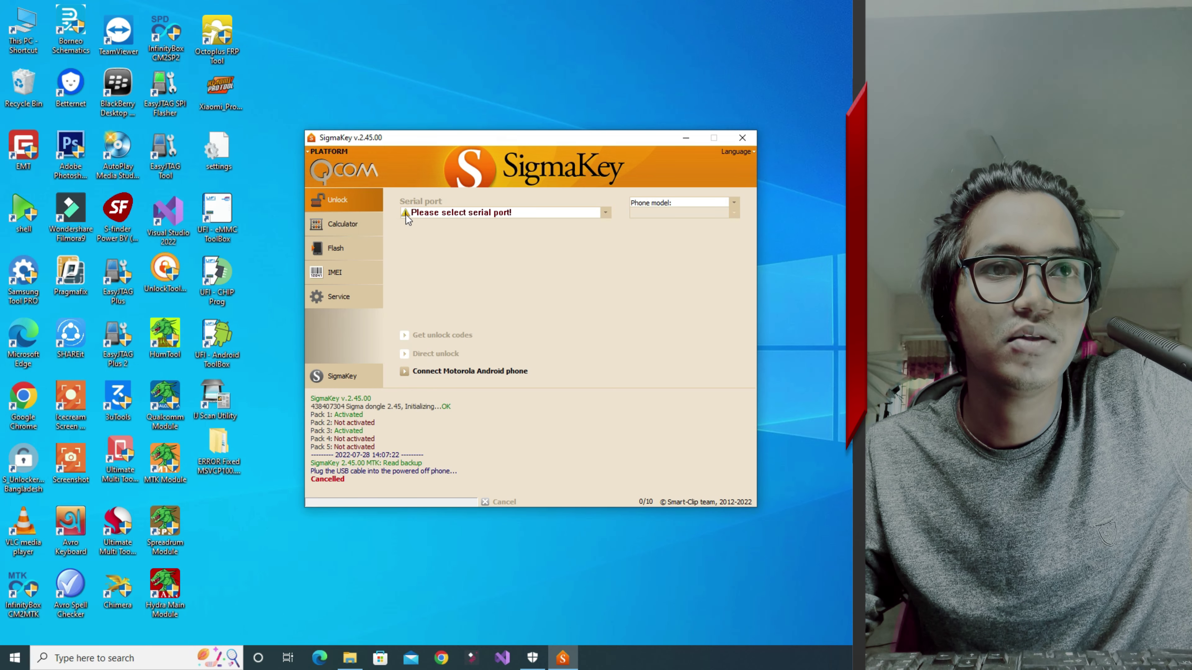
pyautogui.click(350, 227)
pyautogui.click(339, 199)
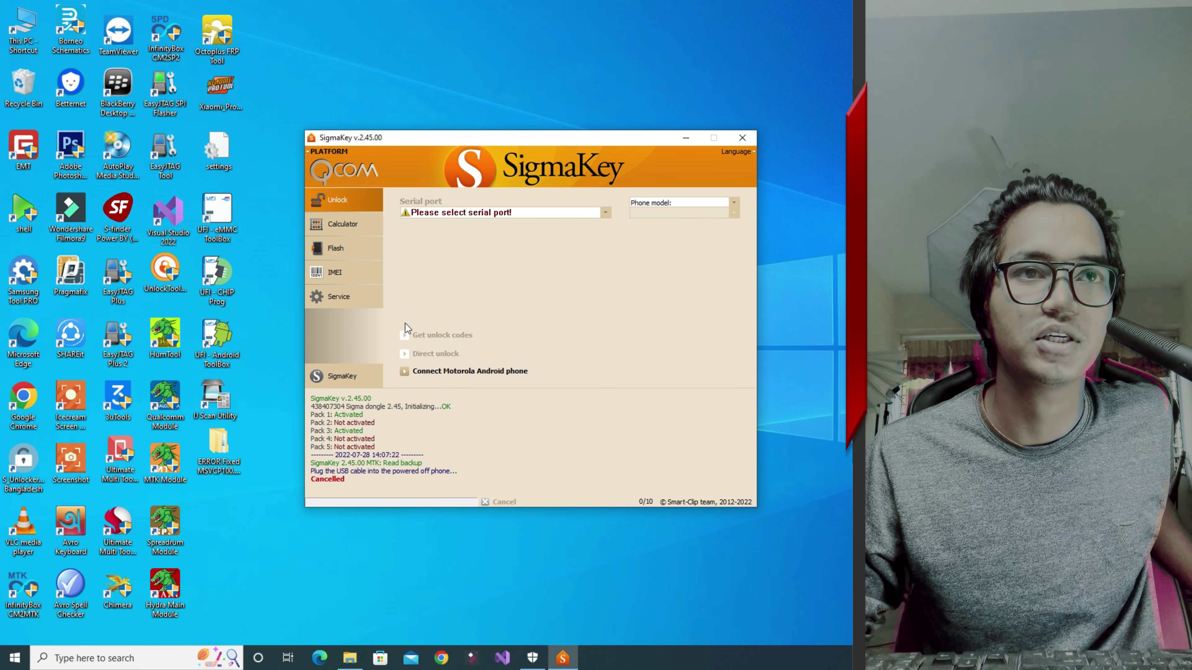
pyautogui.click(341, 226)
pyautogui.click(338, 251)
pyautogui.click(335, 282)
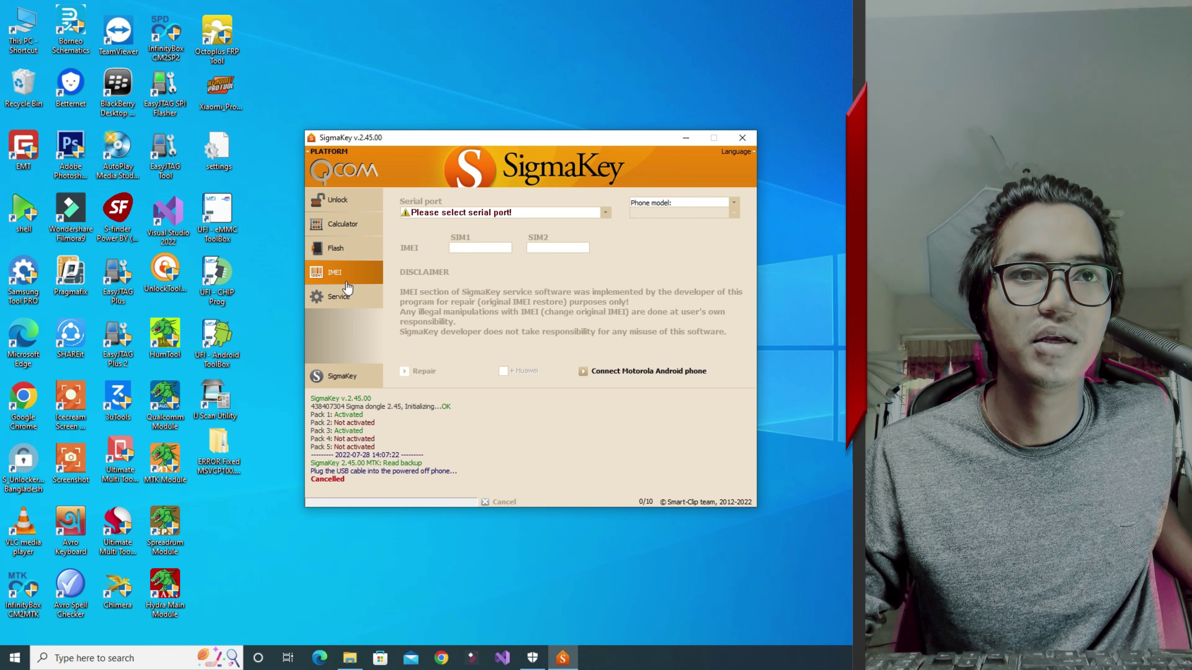
pyautogui.click(349, 305)
pyautogui.click(345, 201)
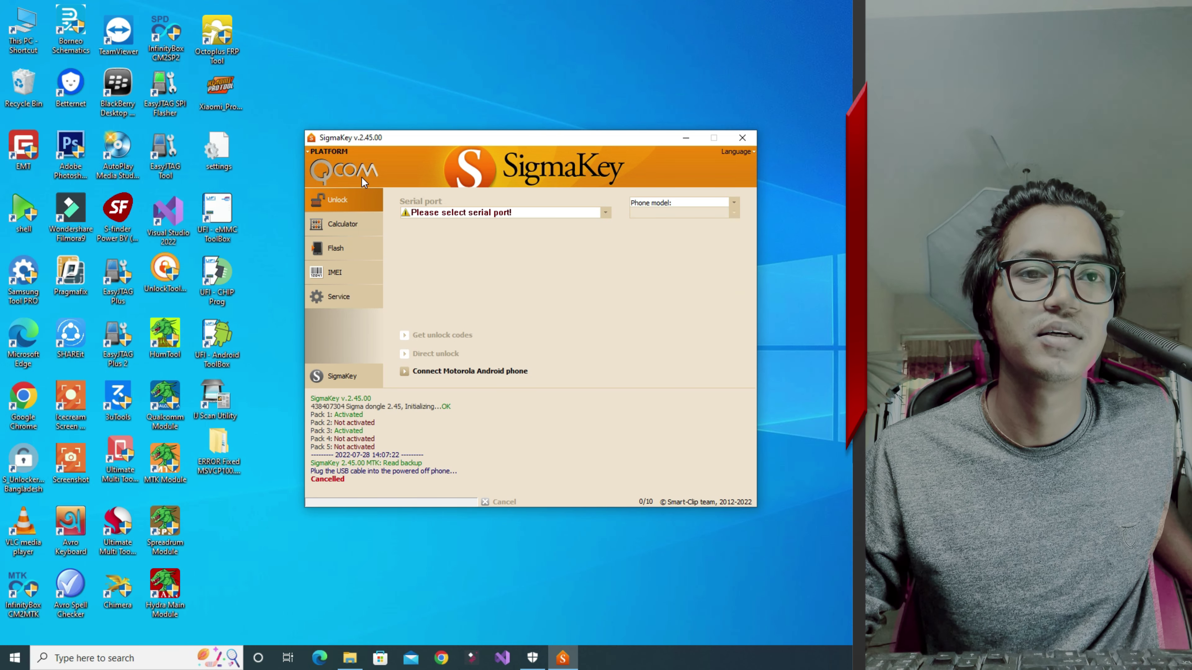
pyautogui.click(413, 356)
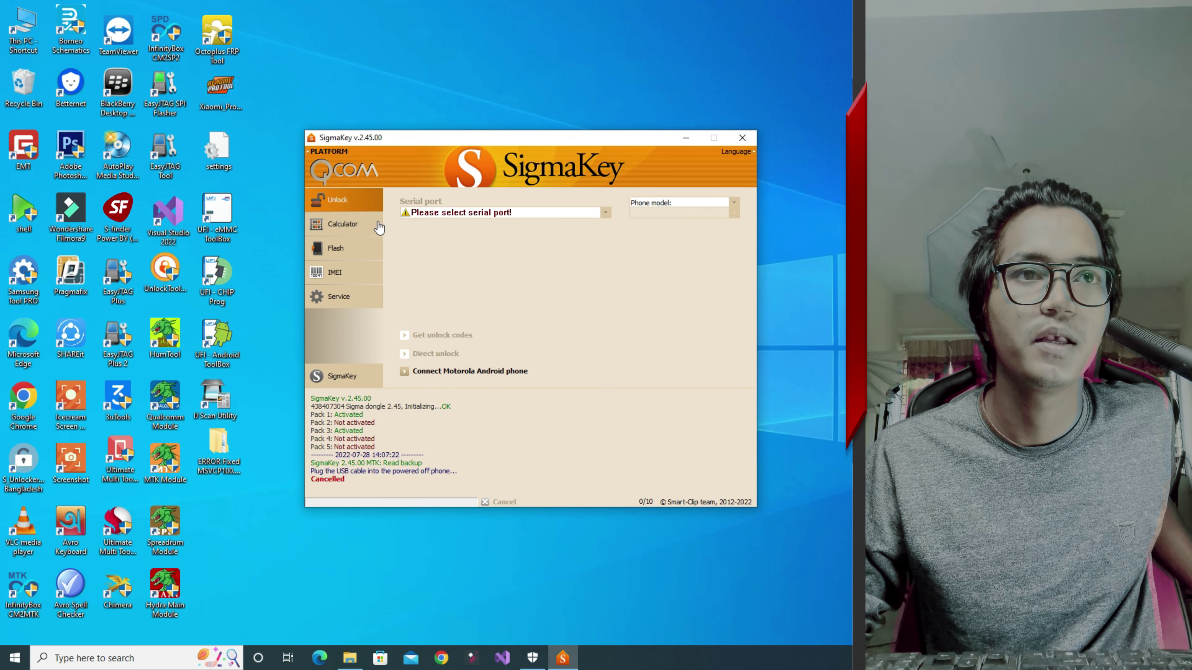
# Step: Switch the platform to HiSilicon and look over the available Kirin chipsets and serial ports
pyautogui.click(309, 152)
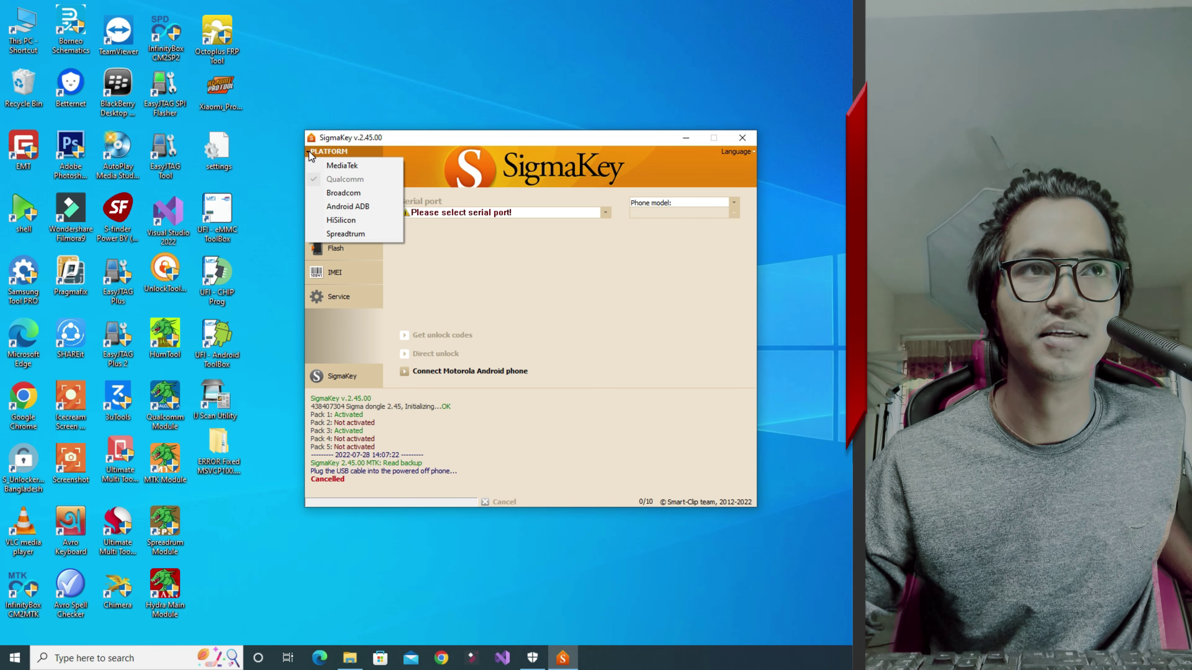
pyautogui.click(339, 222)
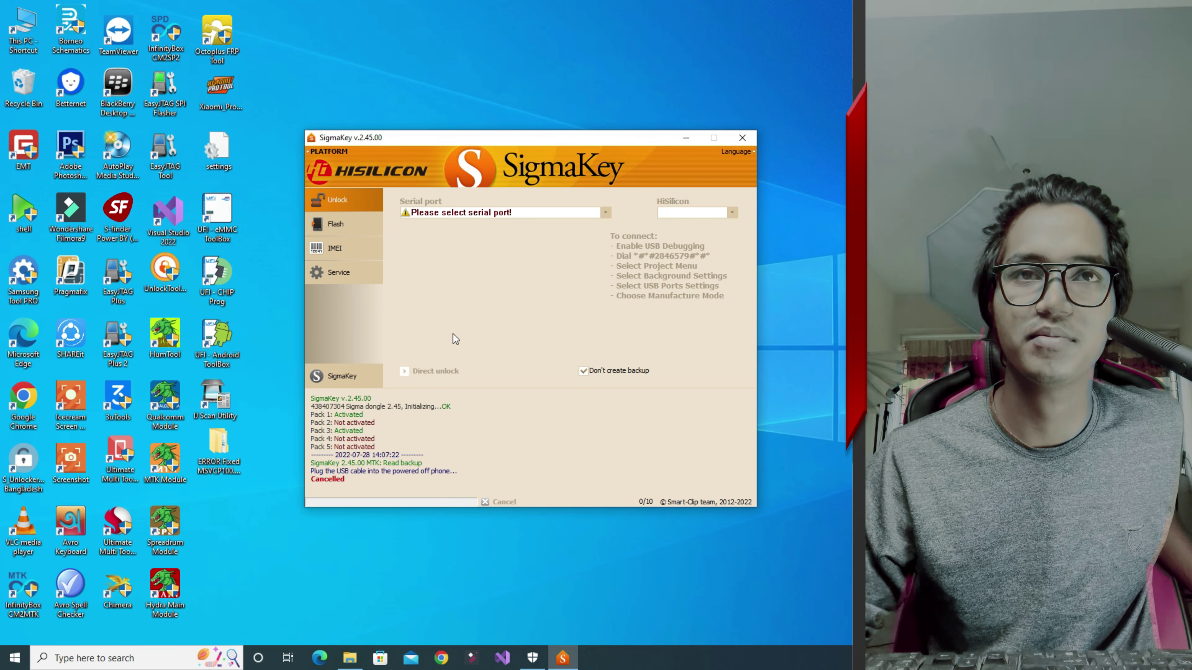
pyautogui.click(728, 212)
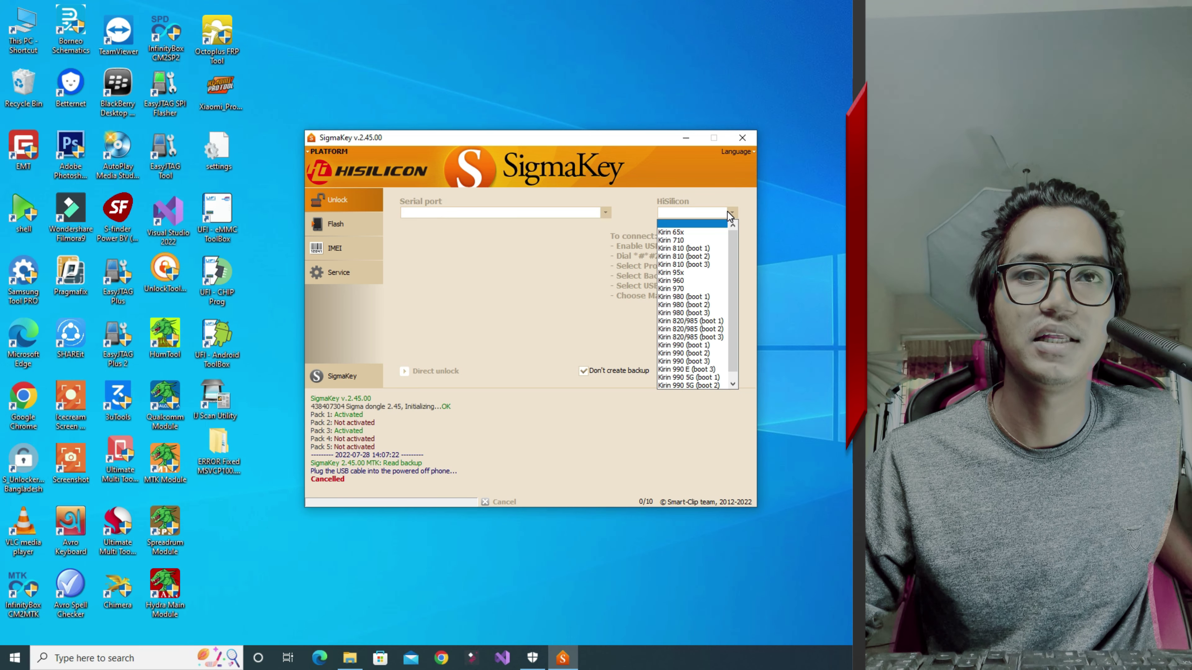
pyautogui.click(693, 281)
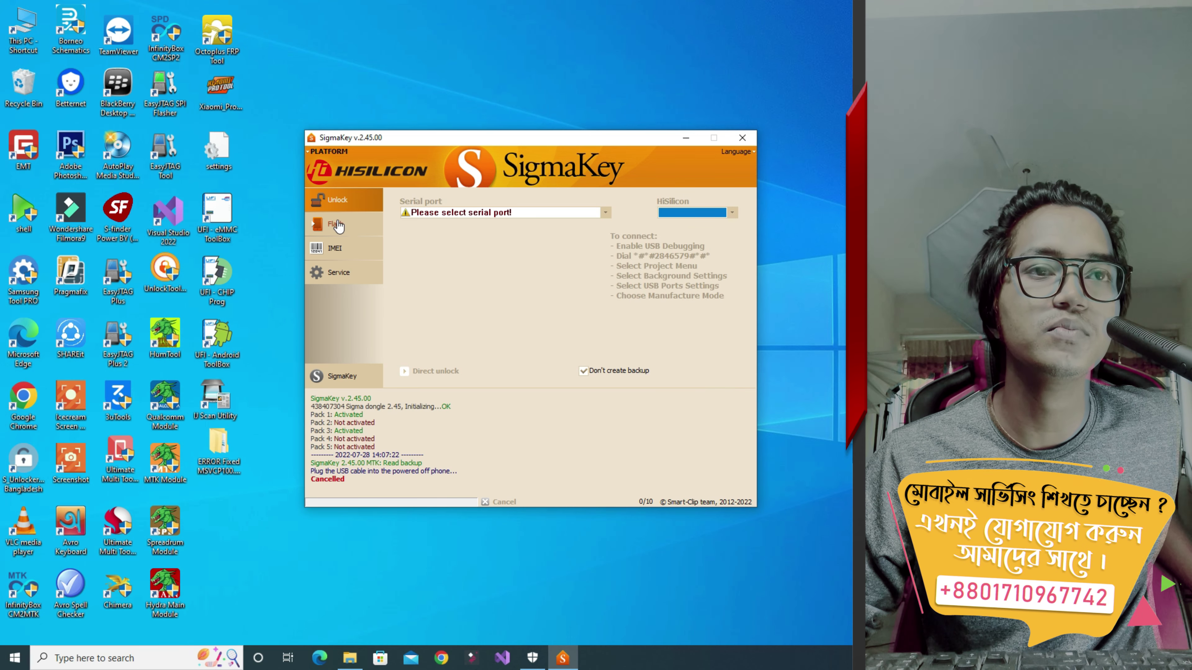
pyautogui.click(587, 214)
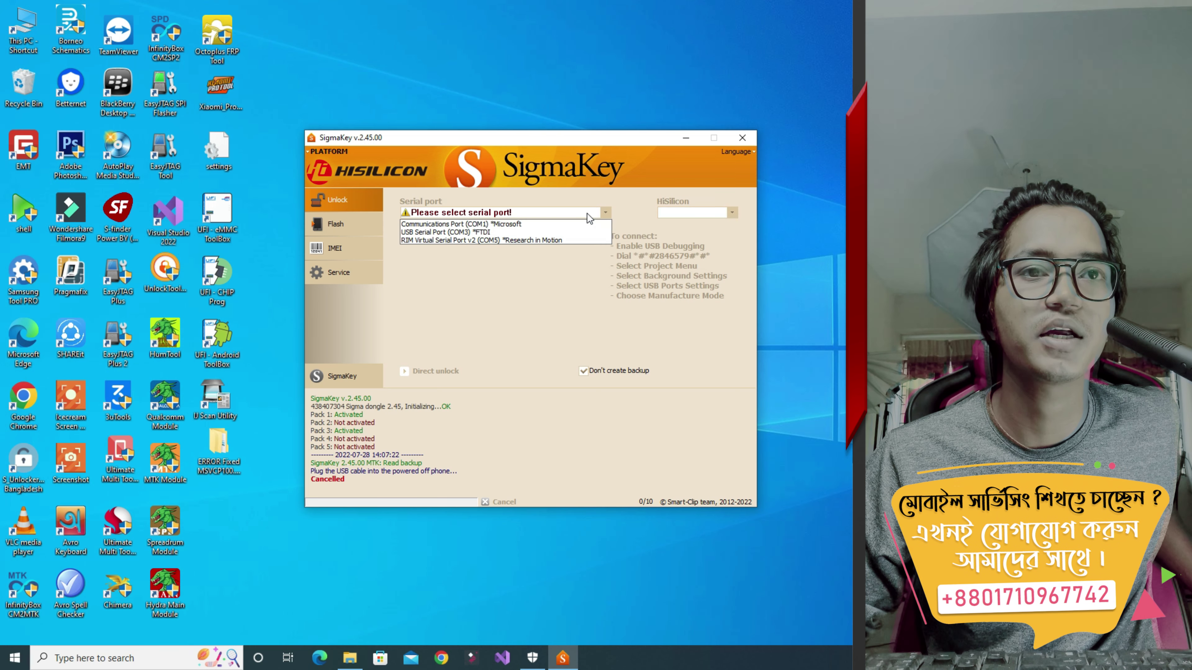
pyautogui.click(586, 213)
# Step: View the HiSilicon Flash, IMEI and Service functions
pyautogui.click(335, 224)
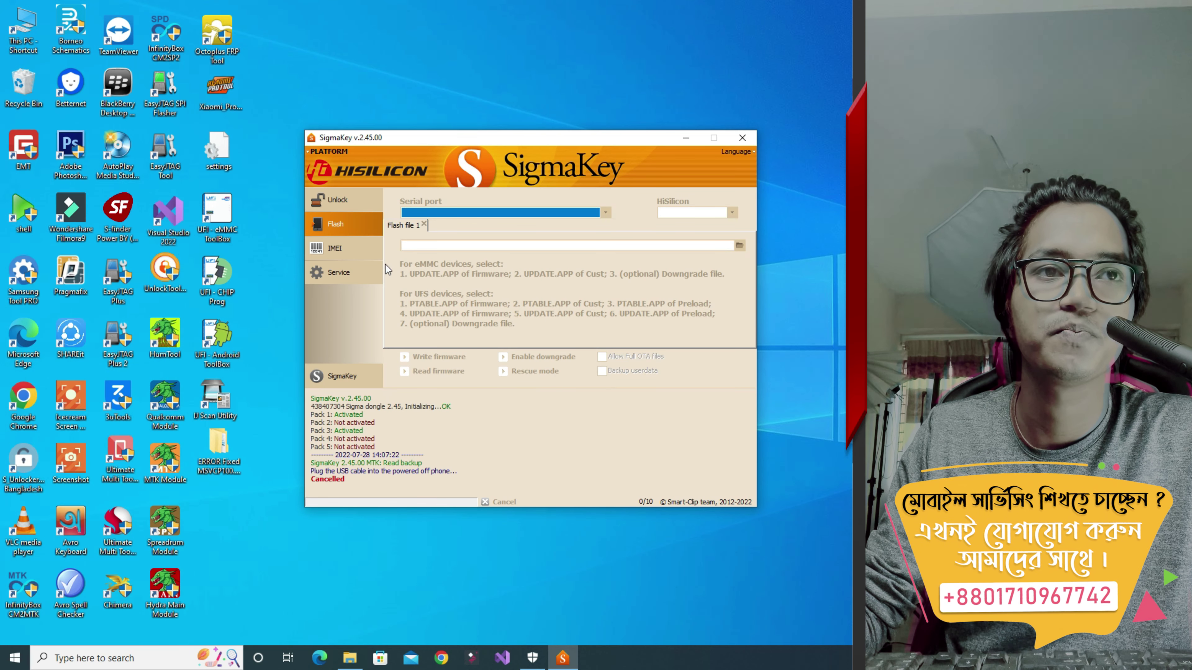
pyautogui.click(333, 248)
pyautogui.click(327, 274)
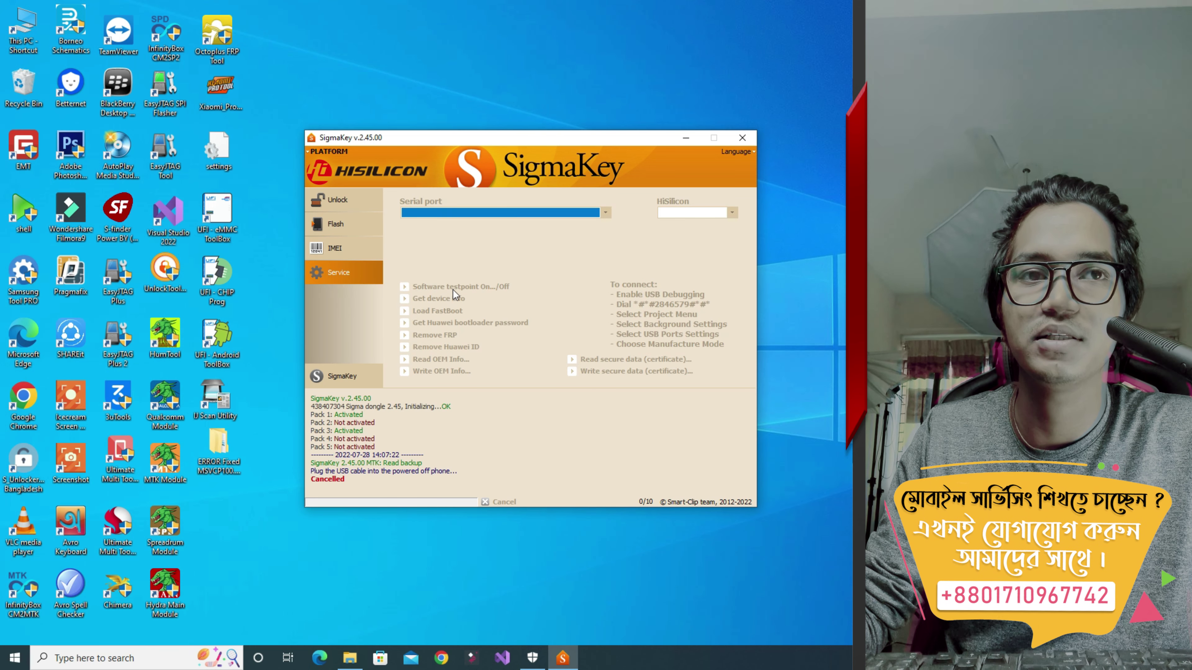